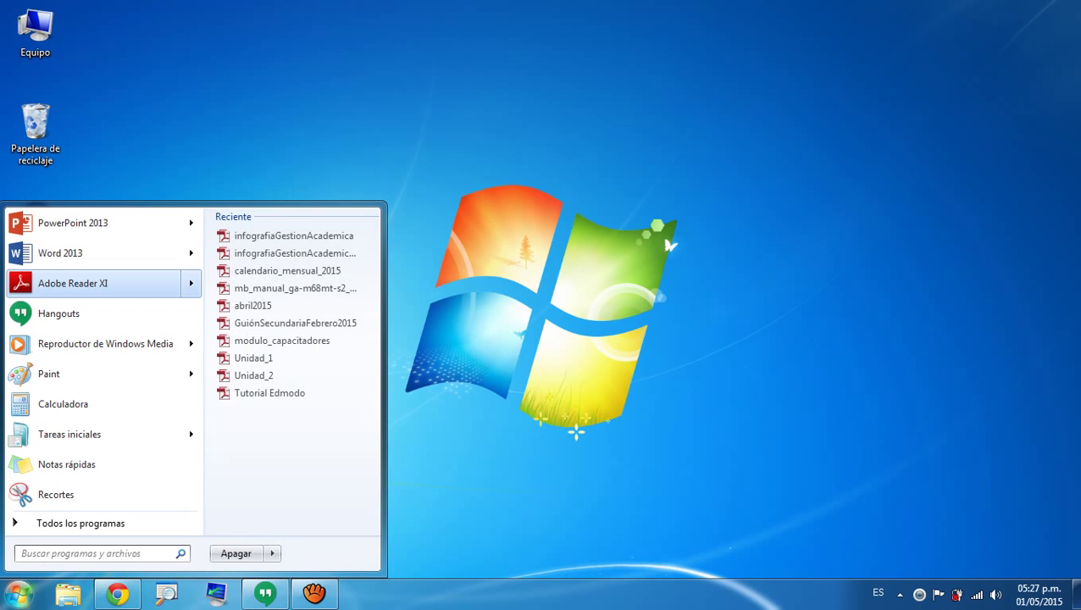
# Show all installed programs and expand the Microsoft Office 2013 folder
pyautogui.moveTo(102, 252)
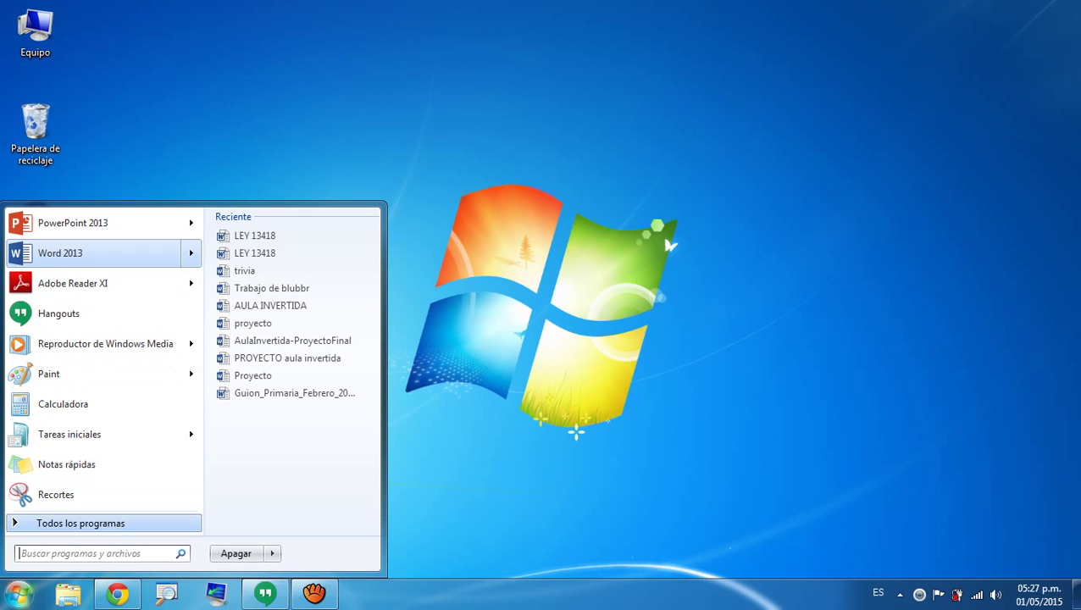
pyautogui.press('Escape')
pyautogui.press('super')
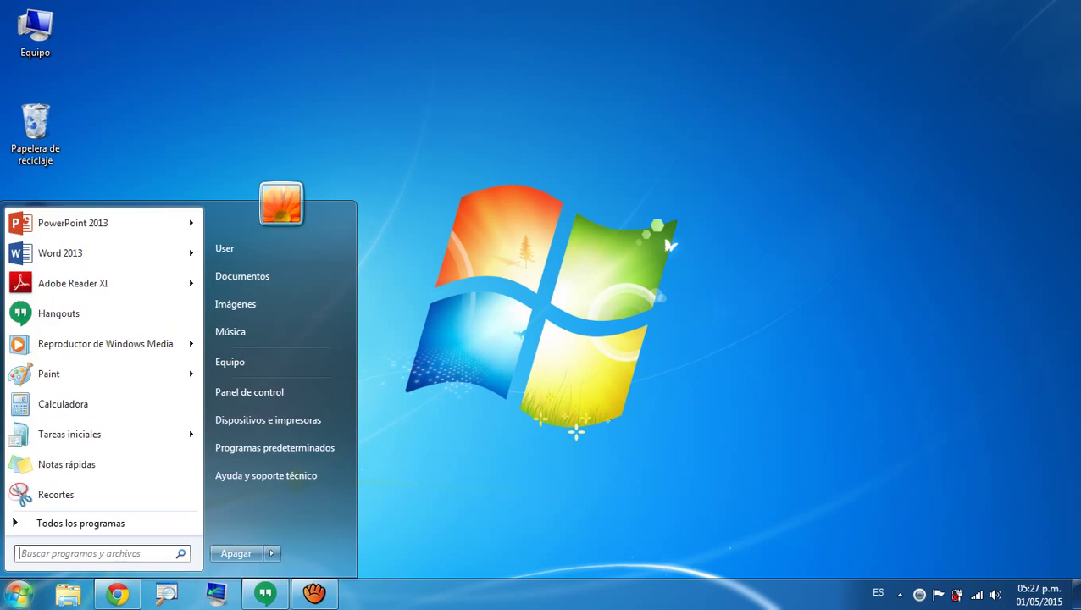
pyautogui.press('Return')
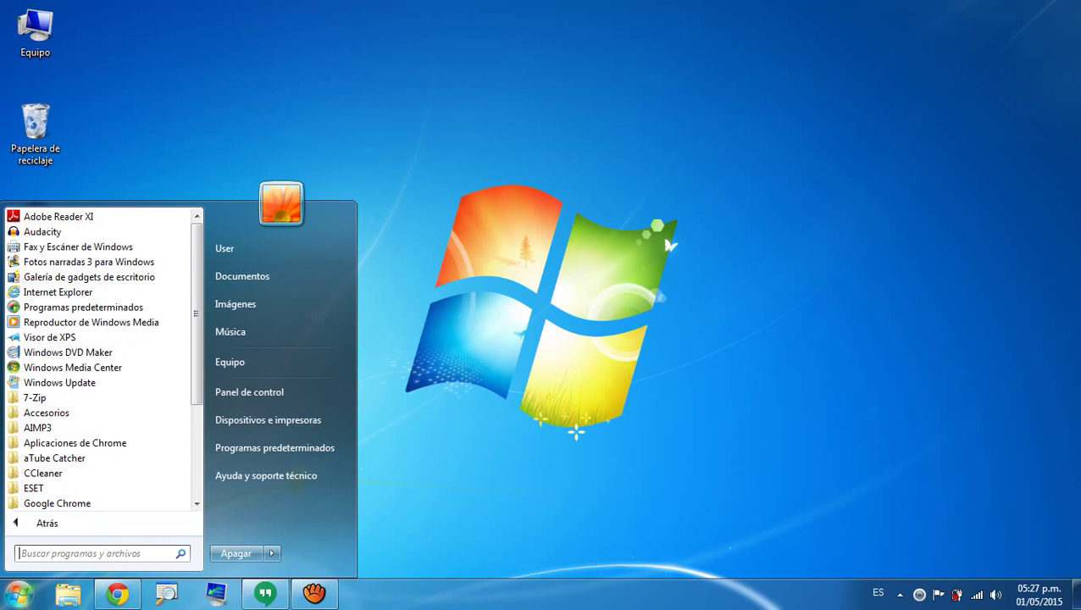
pyautogui.press('Up')
pyautogui.press('Up')
pyautogui.press('Up')
pyautogui.press('Up')
pyautogui.press('Up')
pyautogui.press('Up')
pyautogui.press('Up')
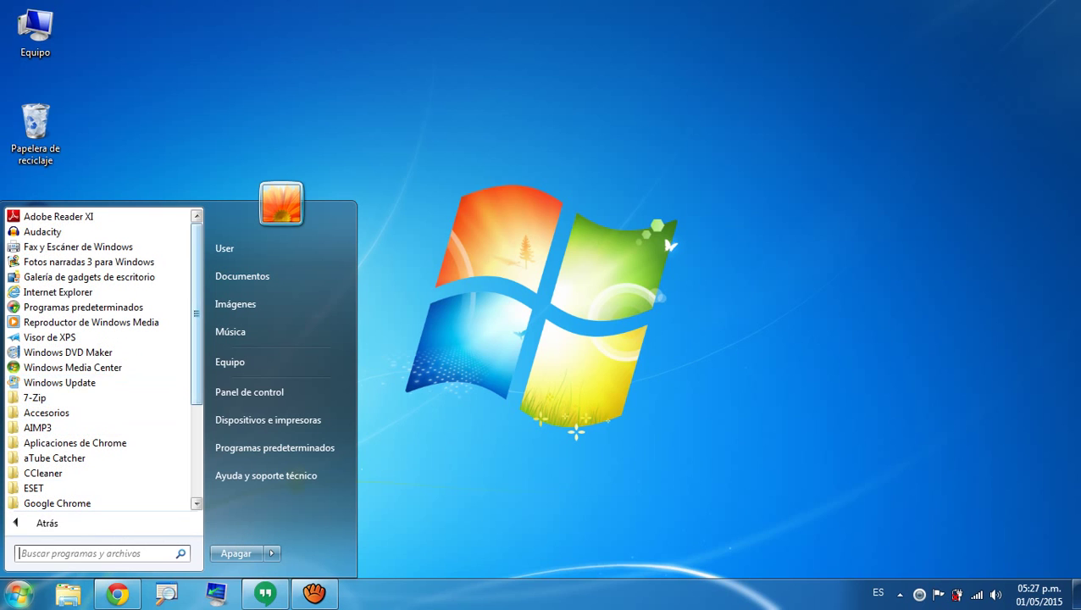
pyautogui.moveTo(197, 366); pyautogui.dragTo(197, 459)
pyautogui.press('Down')
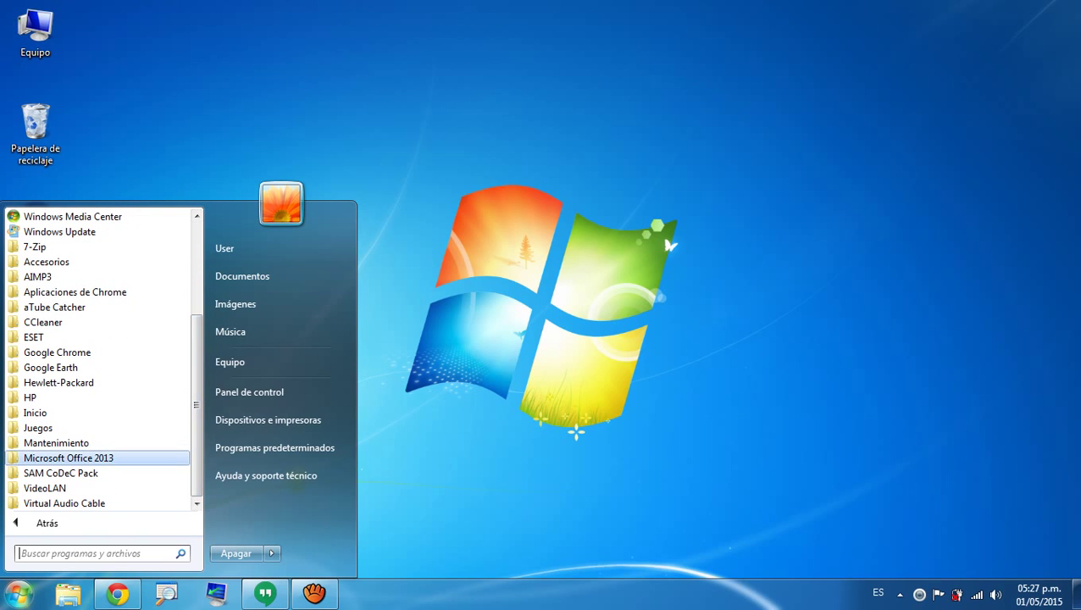
pyautogui.press('Return')
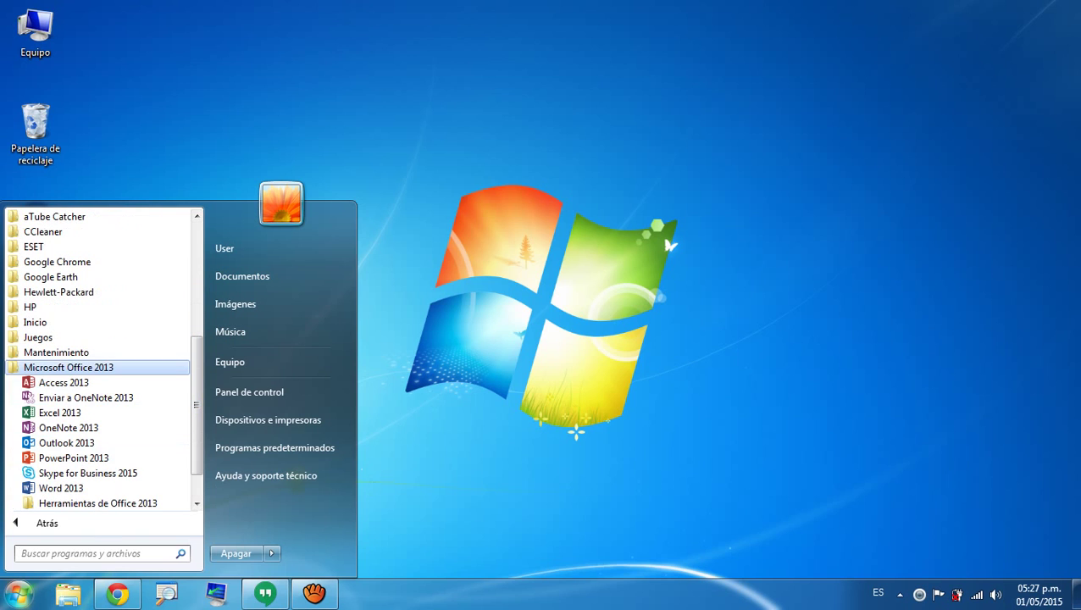
# Launch Word 2013 from the Microsoft Office 2013 folder and create a blank document
pyautogui.press('Down')
pyautogui.press('Down')
pyautogui.press('Down')
pyautogui.press('Down')
pyautogui.press('Down')
pyautogui.press('Down')
pyautogui.press('Down')
pyautogui.press('Down')
pyautogui.press('Down')
pyautogui.press('Up')
pyautogui.press('Up')
pyautogui.press('Up')
pyautogui.press('Up')
pyautogui.press('Up')
pyautogui.press('Up')
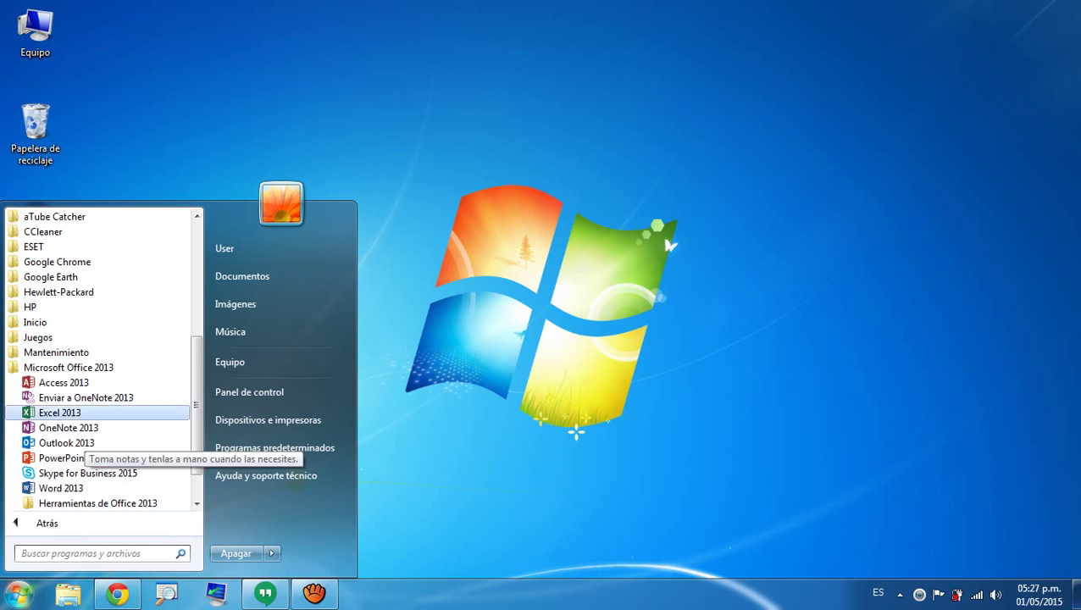
pyautogui.press('Up')
pyautogui.press('Up')
pyautogui.press('Down')
pyautogui.press('Down')
pyautogui.press('Down')
pyautogui.press('Down')
pyautogui.press('Down')
pyautogui.press('Down')
pyautogui.press('Down')
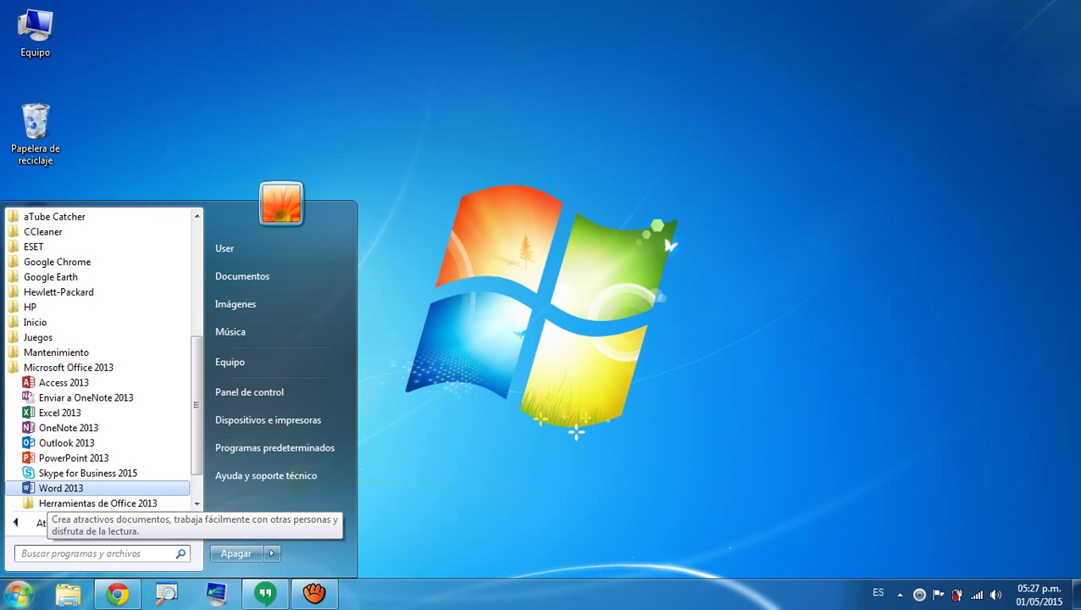
pyautogui.press('Return')
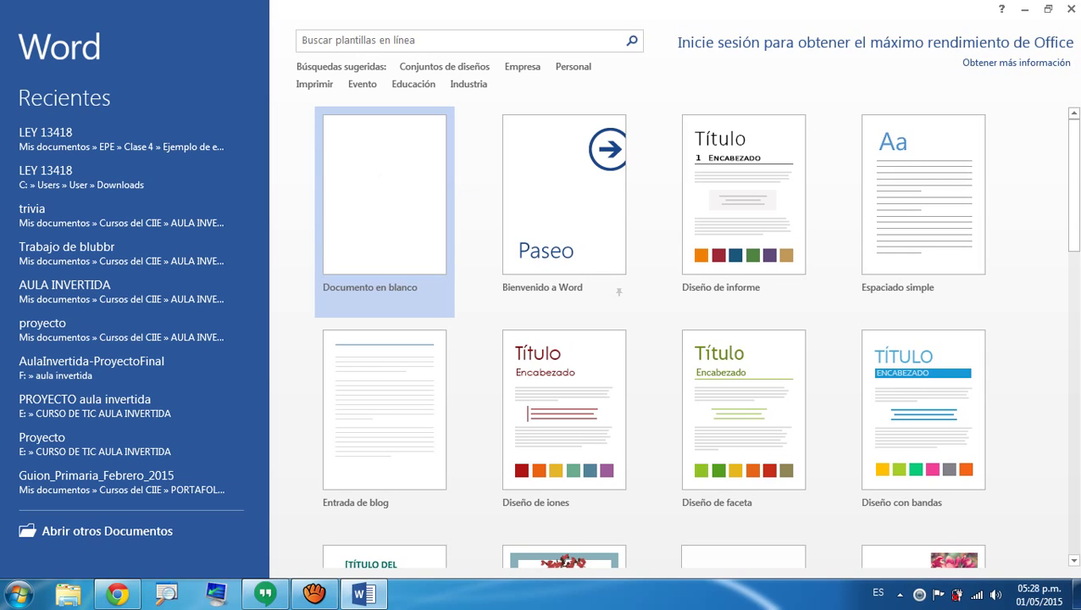
pyautogui.click(384, 204)
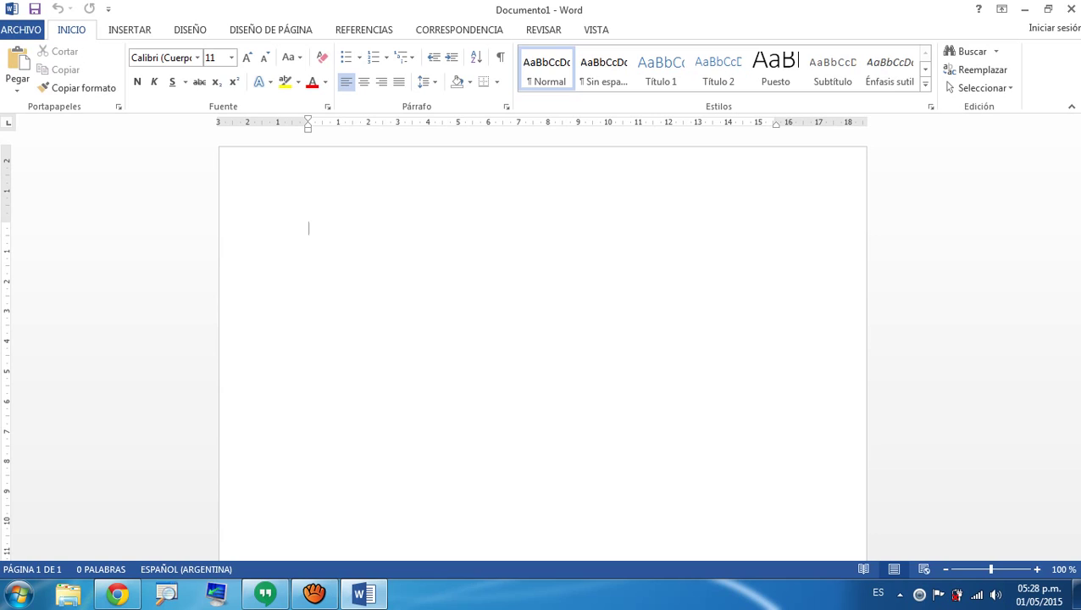
# Enter the filler text "mkmklmklcdwcdcscs" in the empty document
pyautogui.hotkey('ctrl', 'k')
pyautogui.click(154, 81)
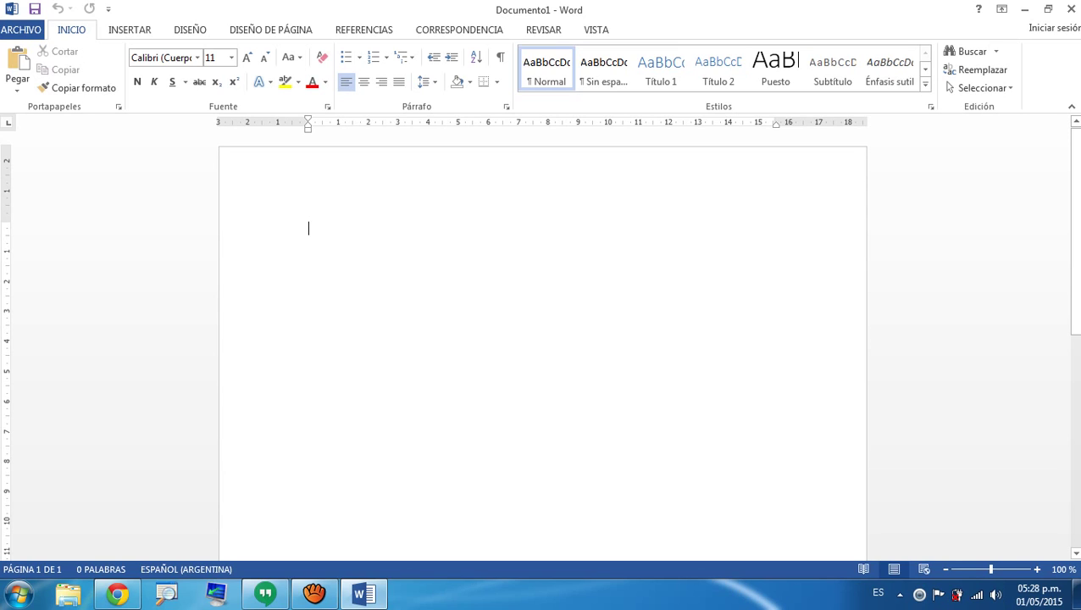
pyautogui.write('mkmklmkl')
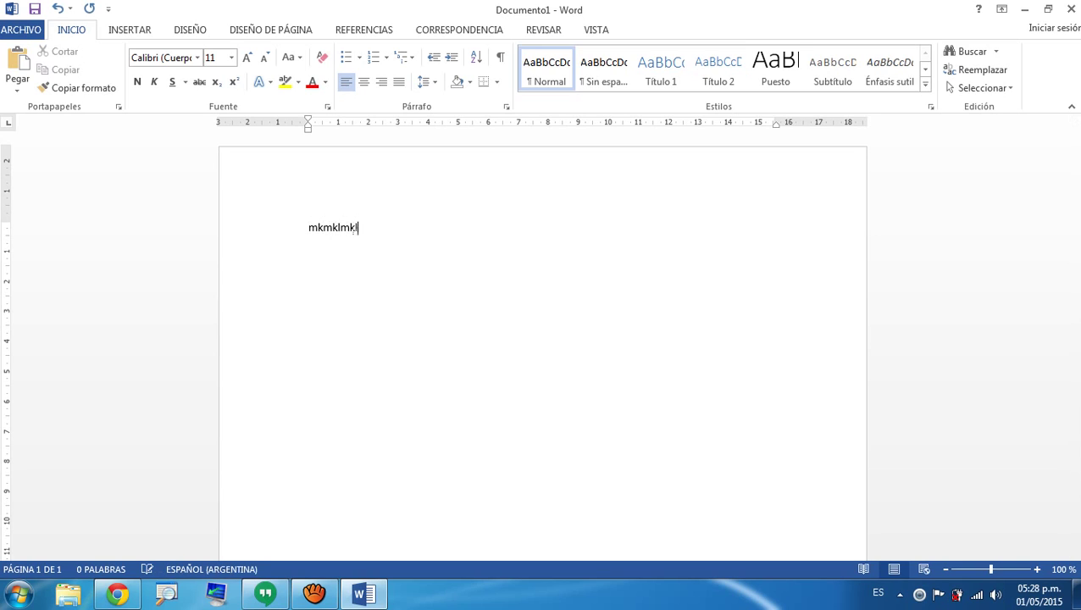
pyautogui.write('cdwcdcsc')
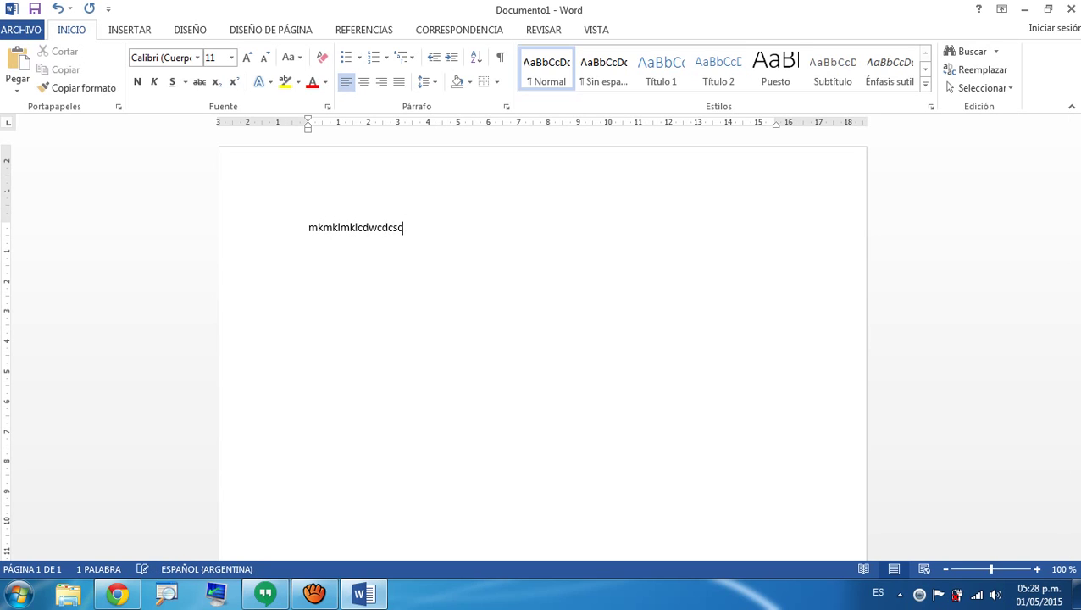
pyautogui.write('s')
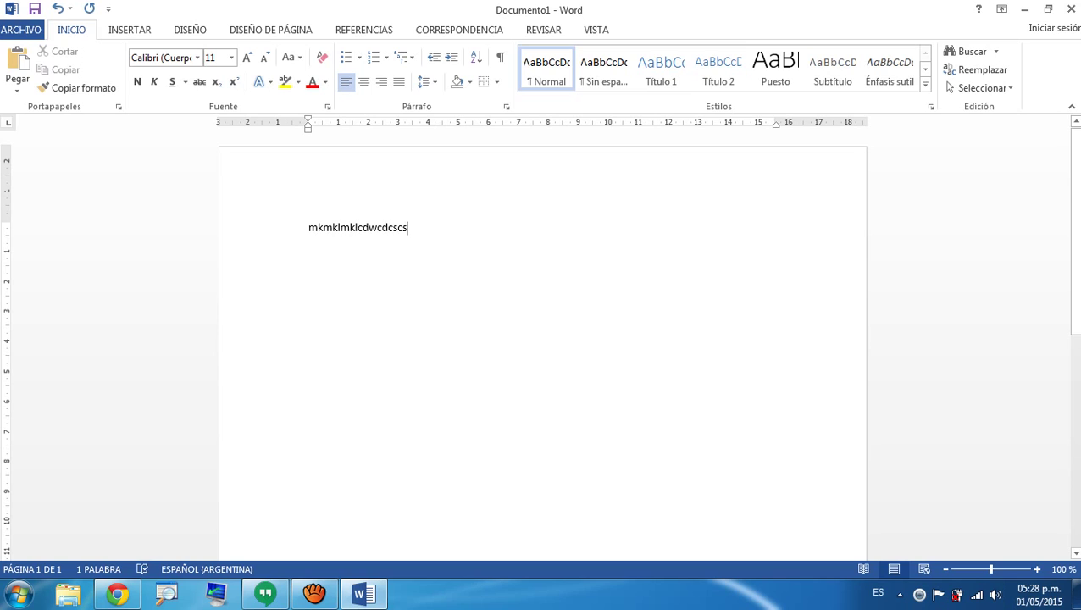
# Replace the filler text with the sentence "Esto es una prueba"
pyautogui.moveTo(409, 229); pyautogui.dragTo(305, 229)
pyautogui.write('est')
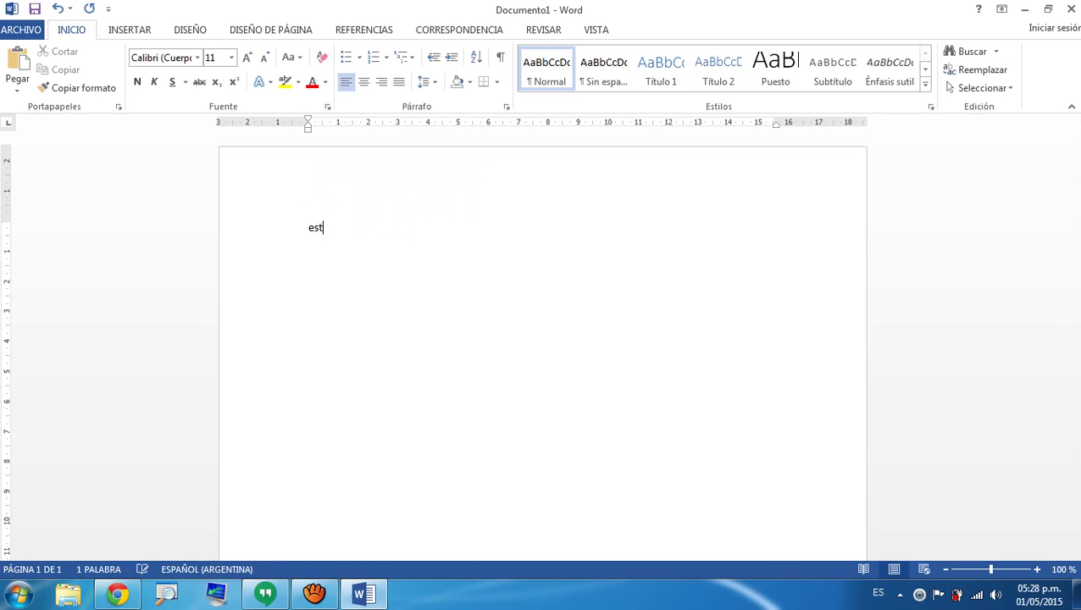
pyautogui.write('o es una p')
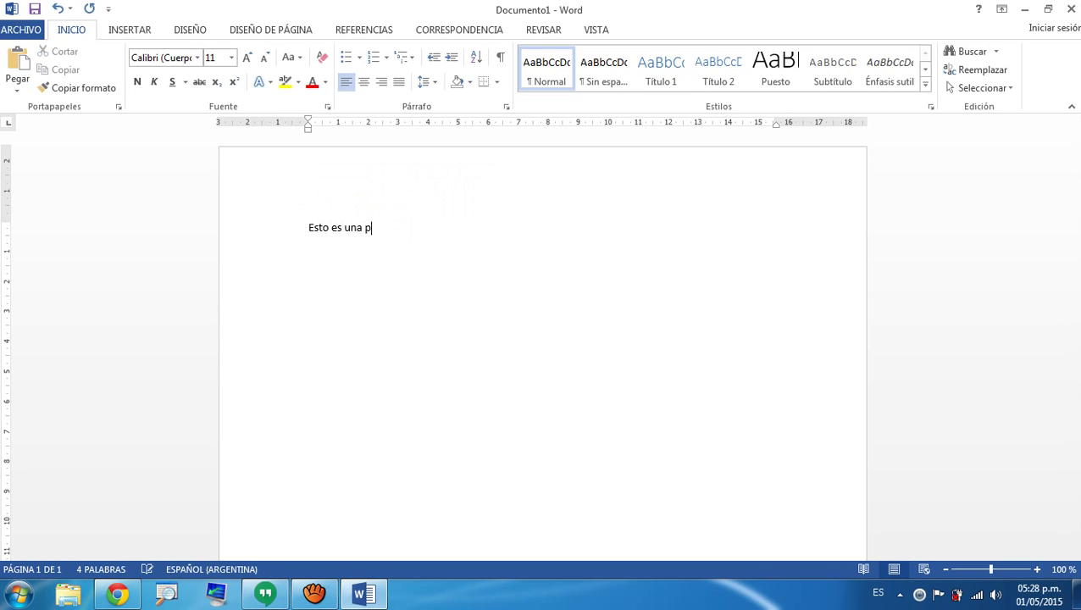
pyautogui.write('rueba')
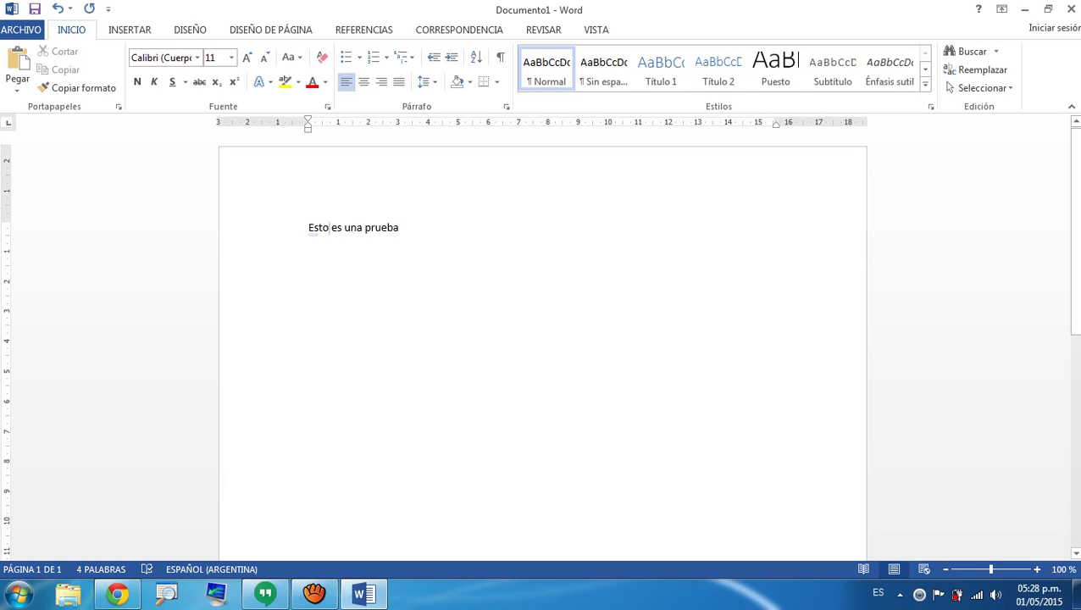
# Delete the word "prueba" at the end of the sentence and write it again
pyautogui.press('BackSpace')
pyautogui.press('BackSpace')
pyautogui.press('BackSpace')
pyautogui.press('BackSpace')
pyautogui.press('BackSpace')
pyautogui.press('BackSpace')
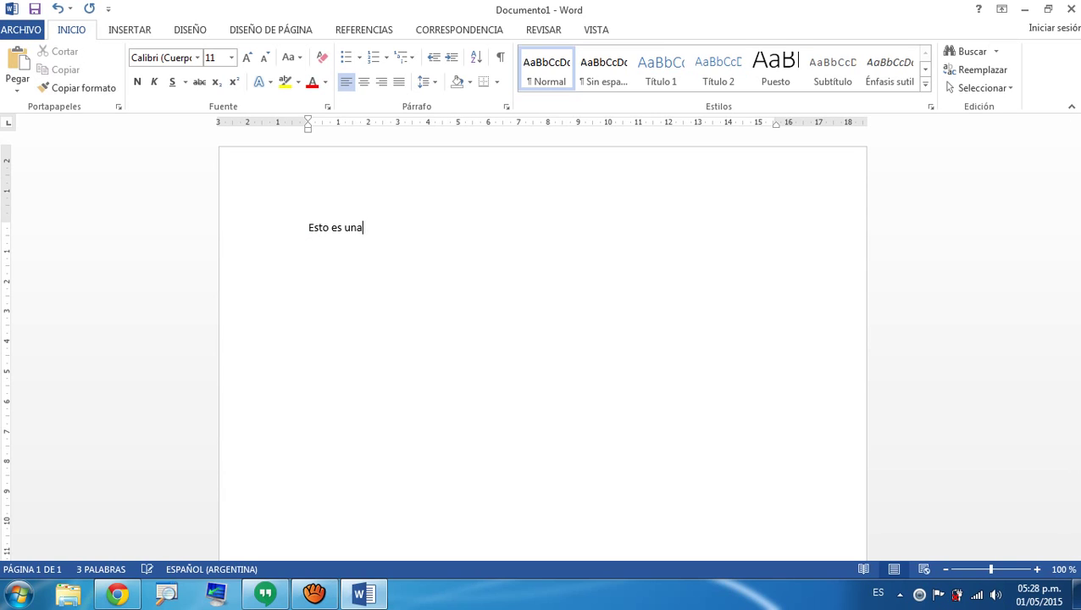
pyautogui.write('prueba')
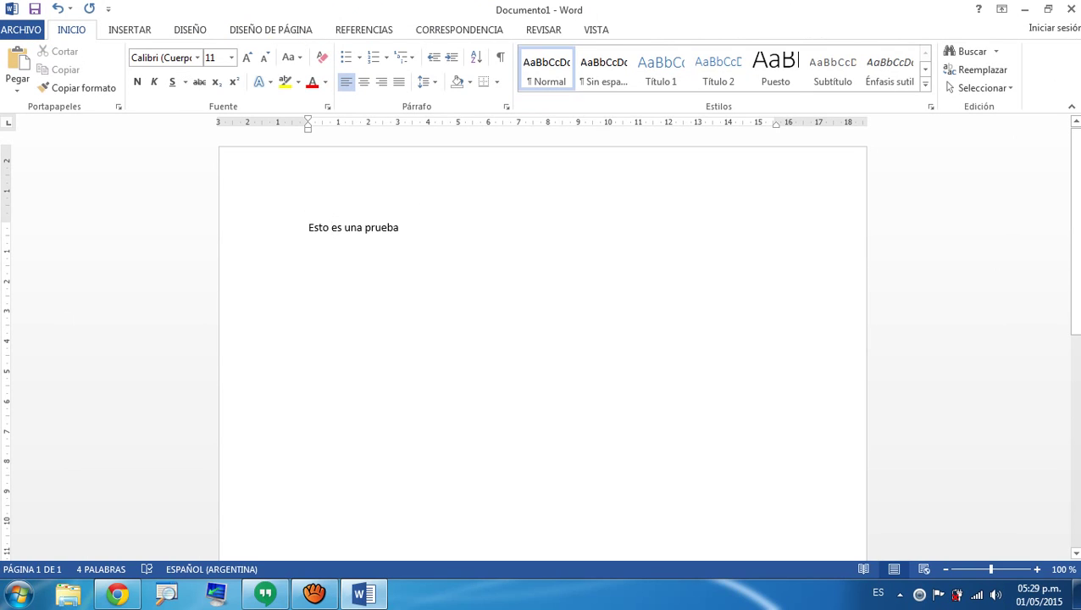
# Remove the word "Esto" and capitalize the new first word so the sentence reads "Es una prueba"
pyautogui.press('BackSpace')
pyautogui.press('BackSpace')
pyautogui.press('BackSpace')
pyautogui.press('BackSpace')
pyautogui.press('BackSpace')
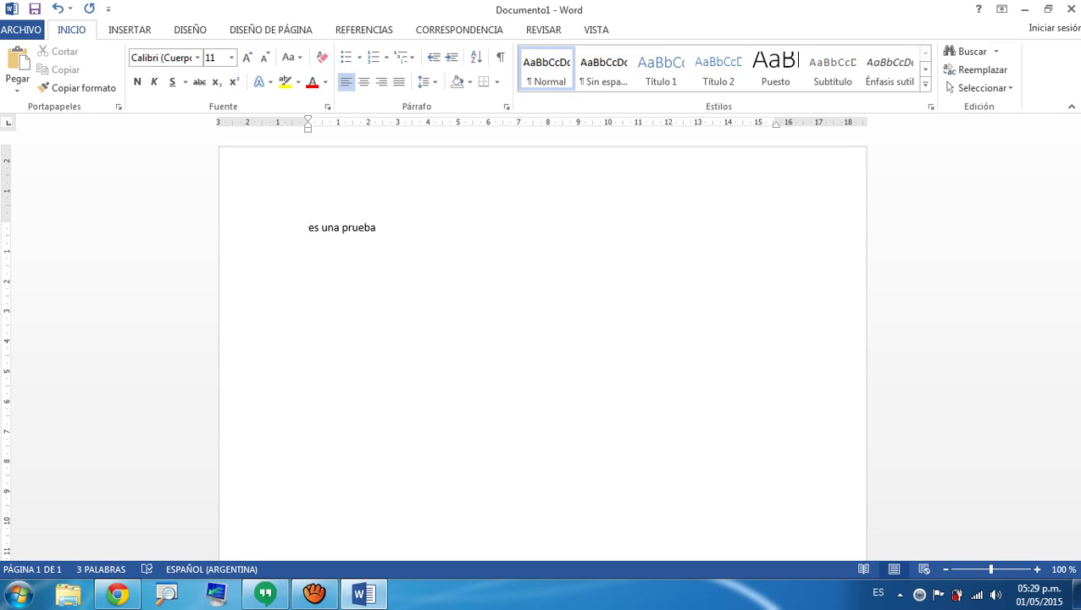
pyautogui.press('Delete')
pyautogui.write('E')
# Enlarge only the word "prueba" step by step to font size 80
pyautogui.click(246, 57)
pyautogui.click(247, 56)
pyautogui.click(247, 56)
pyautogui.click(247, 56)
pyautogui.click(246, 57)
pyautogui.click(247, 56)
pyautogui.click(246, 56)
pyautogui.click(247, 57)
pyautogui.click(247, 57)
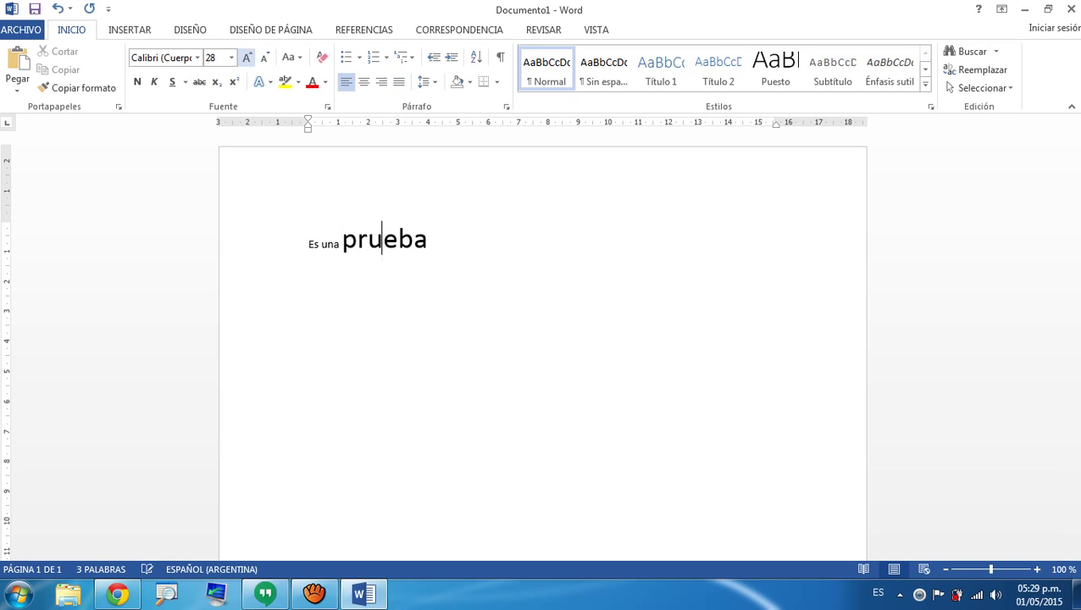
pyautogui.click(247, 57)
pyautogui.click(247, 57)
pyautogui.click(246, 56)
pyautogui.click(246, 57)
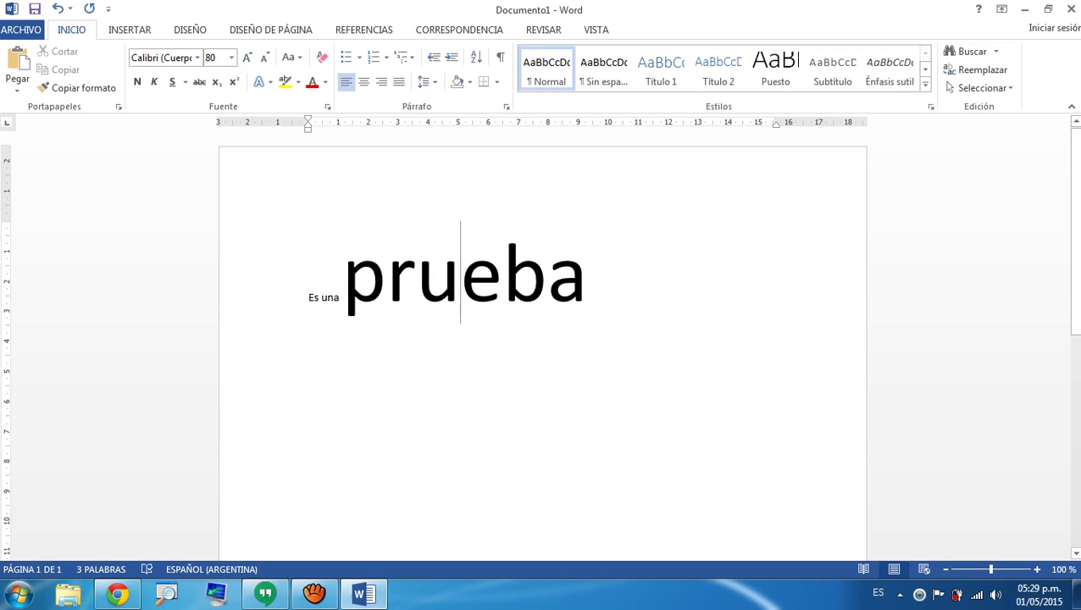
# Delete the "e" after the "u" in "prueba" and undo it, and delete and re-enter the "u"
pyautogui.press('Delete')
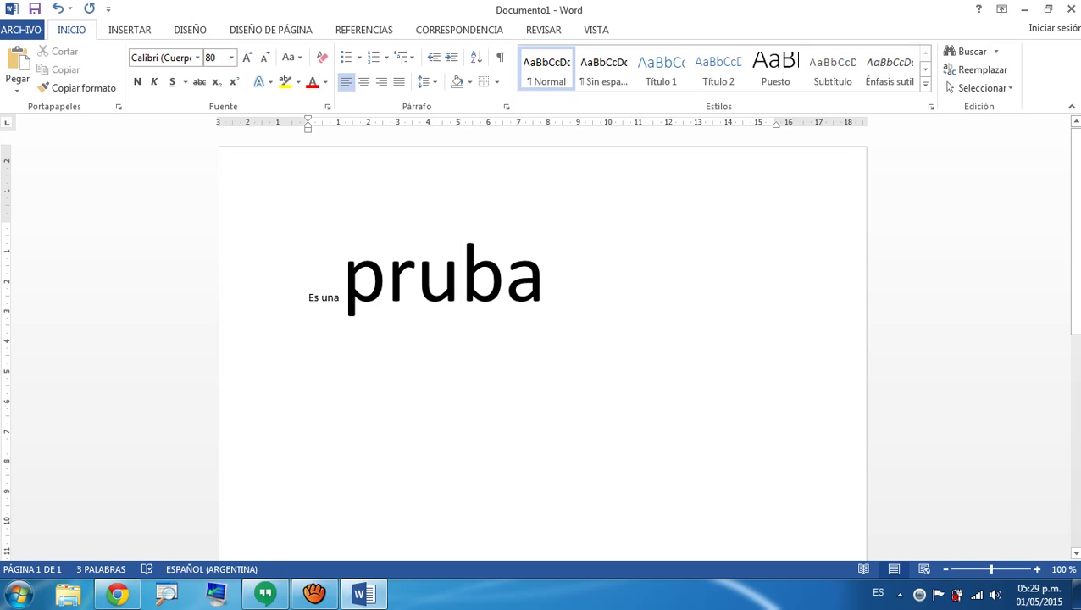
pyautogui.hotkey('ctrl', 'z')
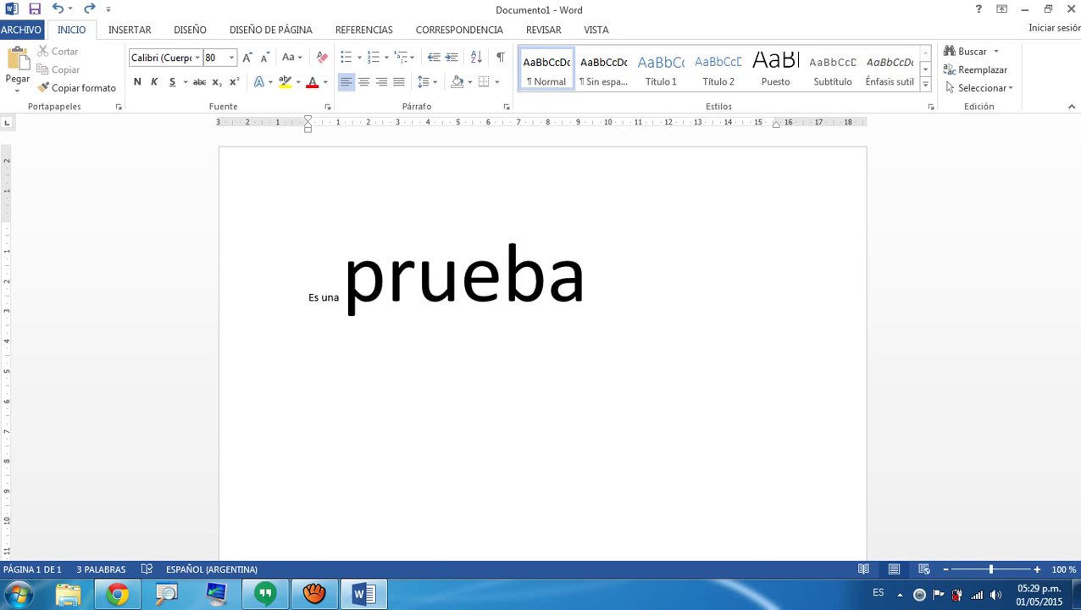
pyautogui.press('BackSpace')
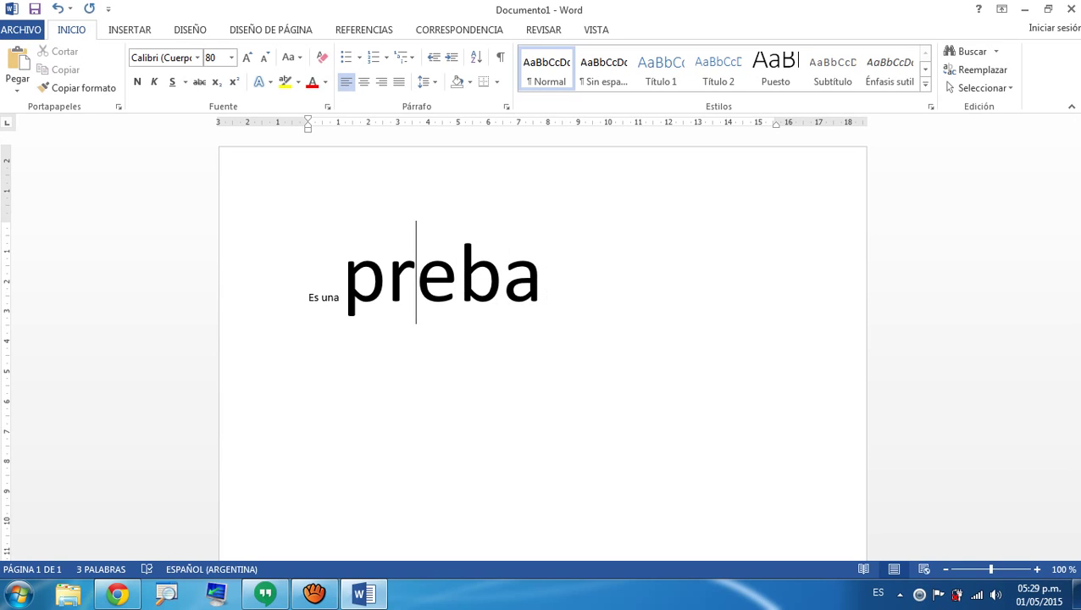
pyautogui.write('u')
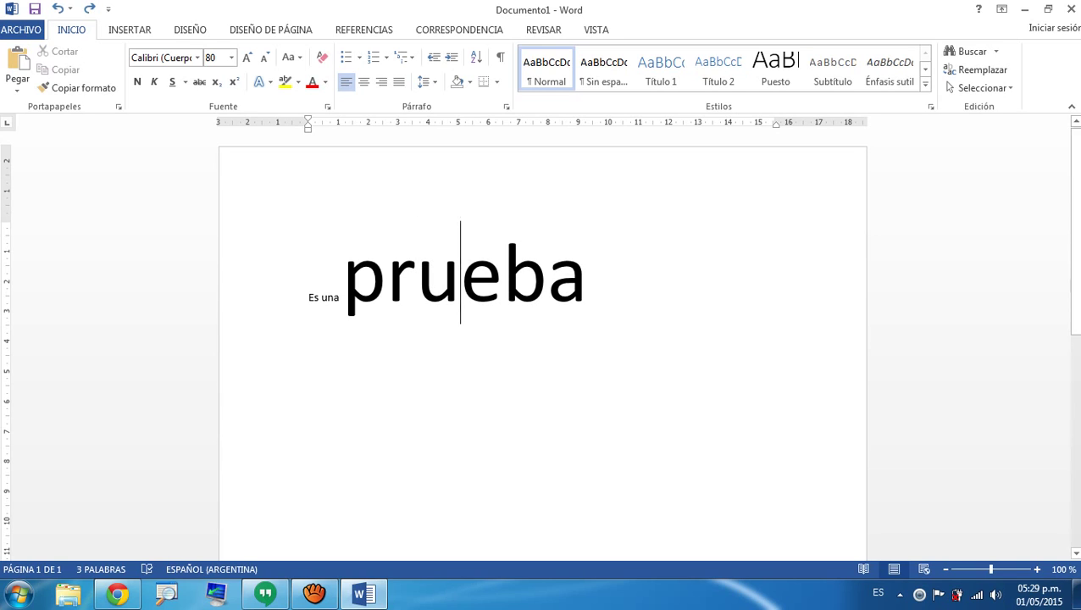
# Select the whole word "prueba" letter by letter from its end, and clear the selection
pyautogui.press('End')
pyautogui.hotkey('shift', 'Left')
pyautogui.hotkey('shift', 'Left')
pyautogui.hotkey('shift', 'Left')
pyautogui.hotkey('shift', 'Left')
pyautogui.hotkey('shift', 'Left')
pyautogui.hotkey('shift', 'Left')
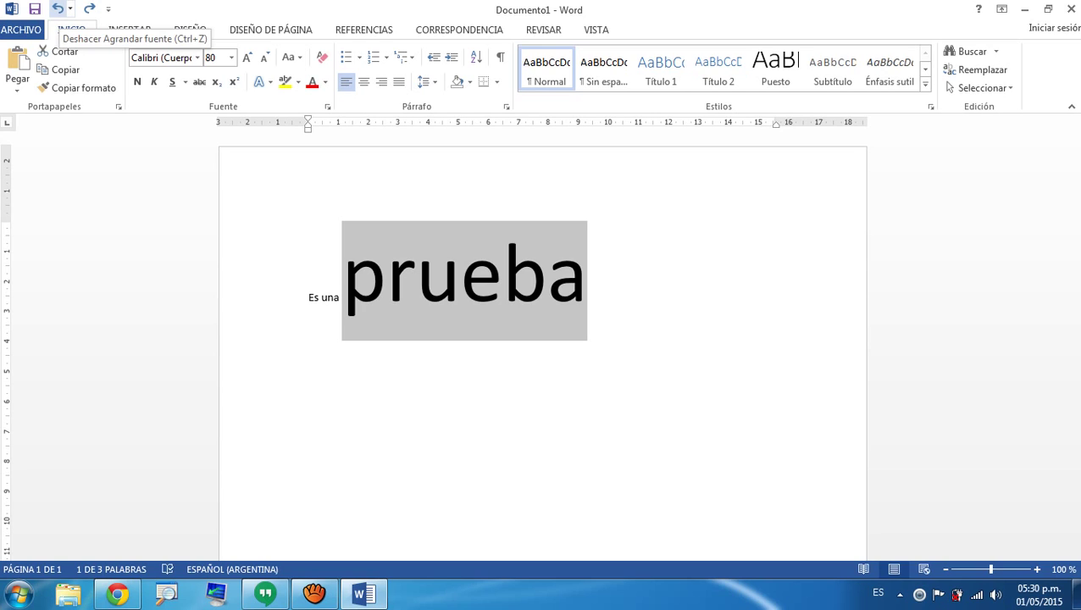
pyautogui.click(342, 297)
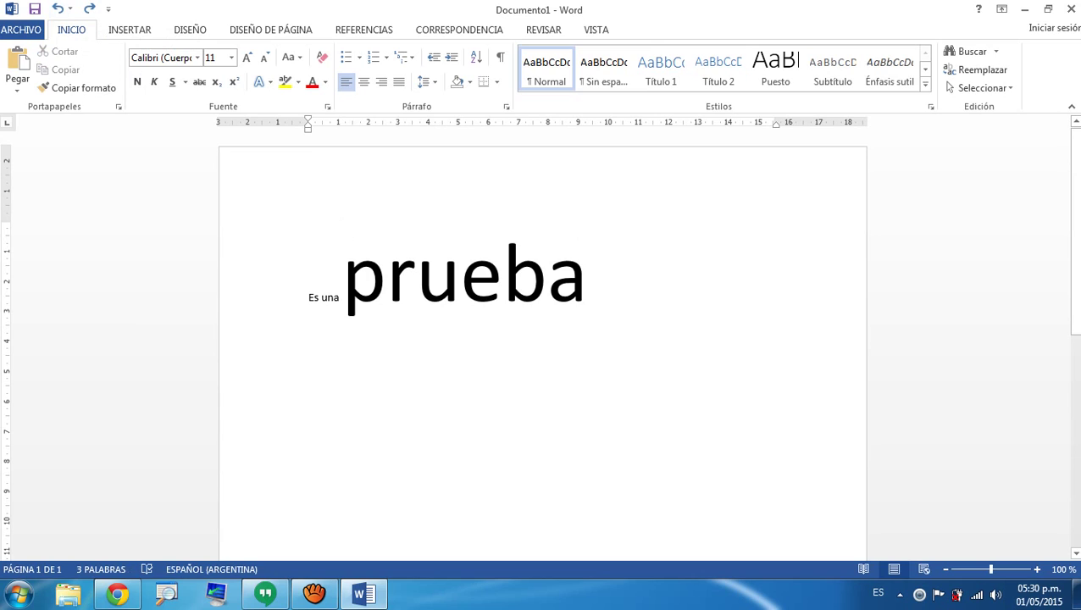
# Color the word "prueba" red and undo the color change
pyautogui.press('End')
pyautogui.hotkey('ctrl', 'shift', 'Left')
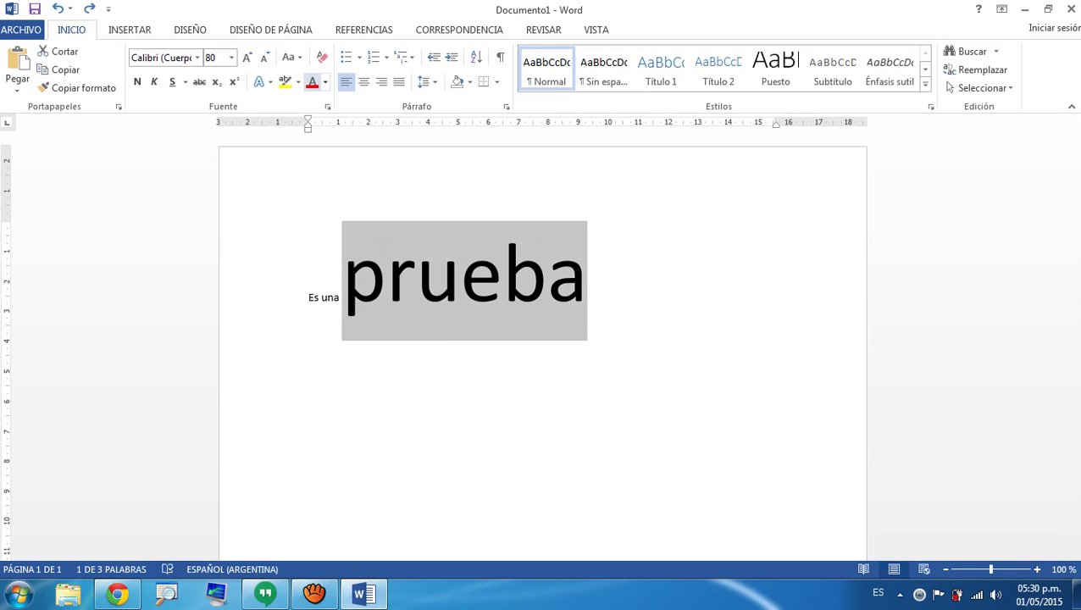
pyautogui.click(312, 81)
pyautogui.press('Right')
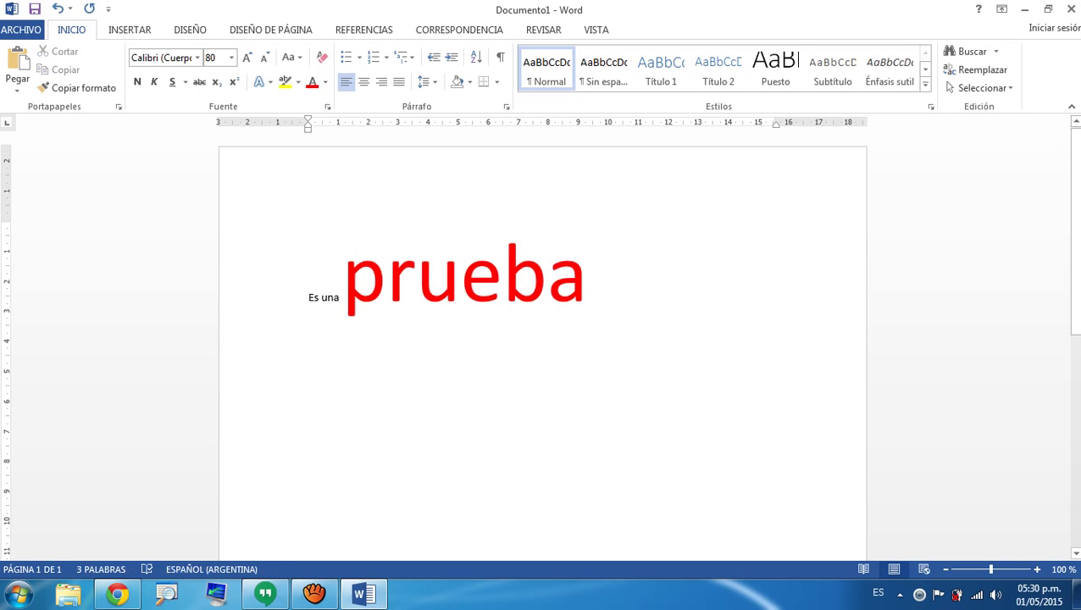
pyautogui.hotkey('ctrl', 'z')
pyautogui.click(588, 276)
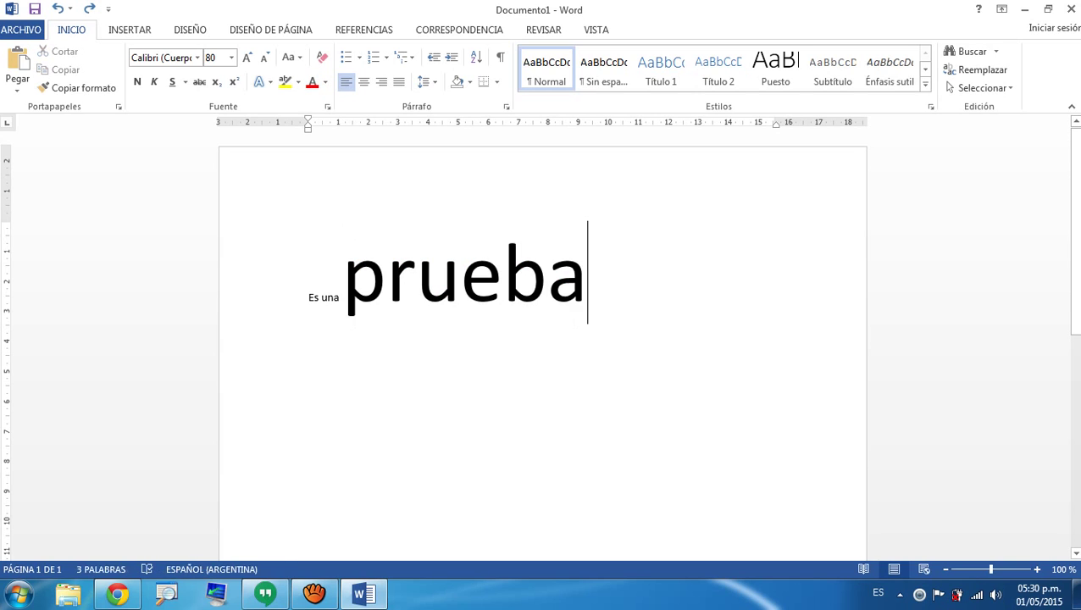
# Set the font size of the whole sentence "Es una prueba" to 16
pyautogui.moveTo(588, 275); pyautogui.dragTo(308, 297)
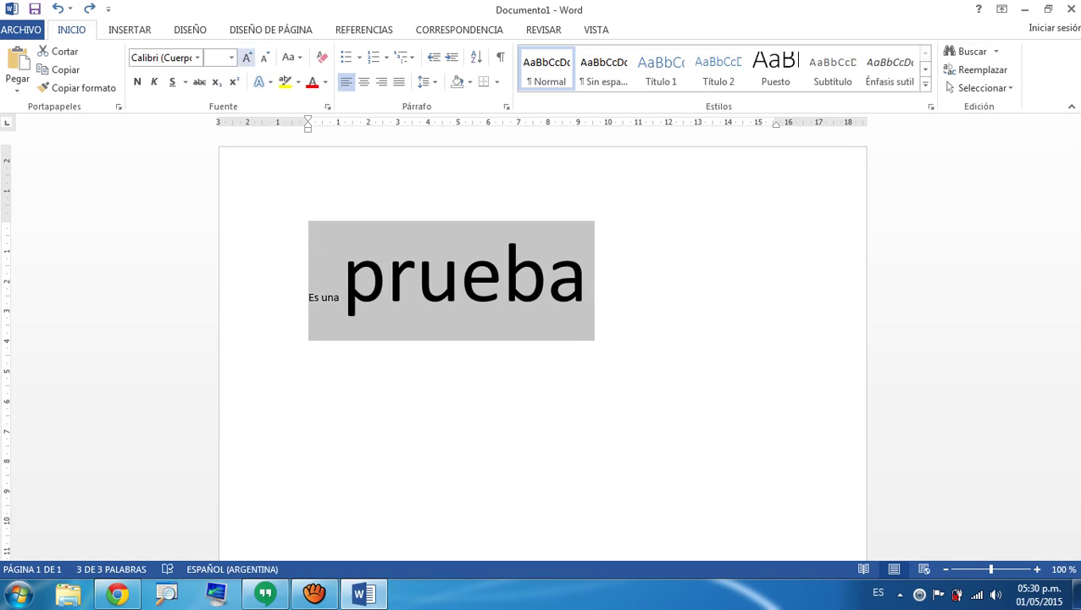
pyautogui.click(217, 58)
pyautogui.click(213, 167)
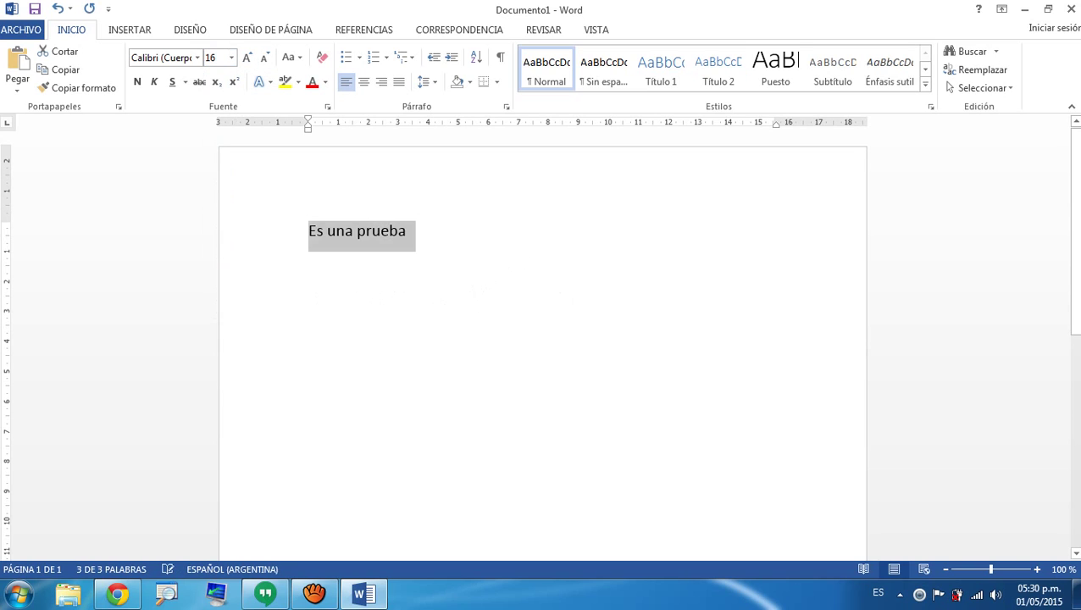
pyautogui.click(408, 231)
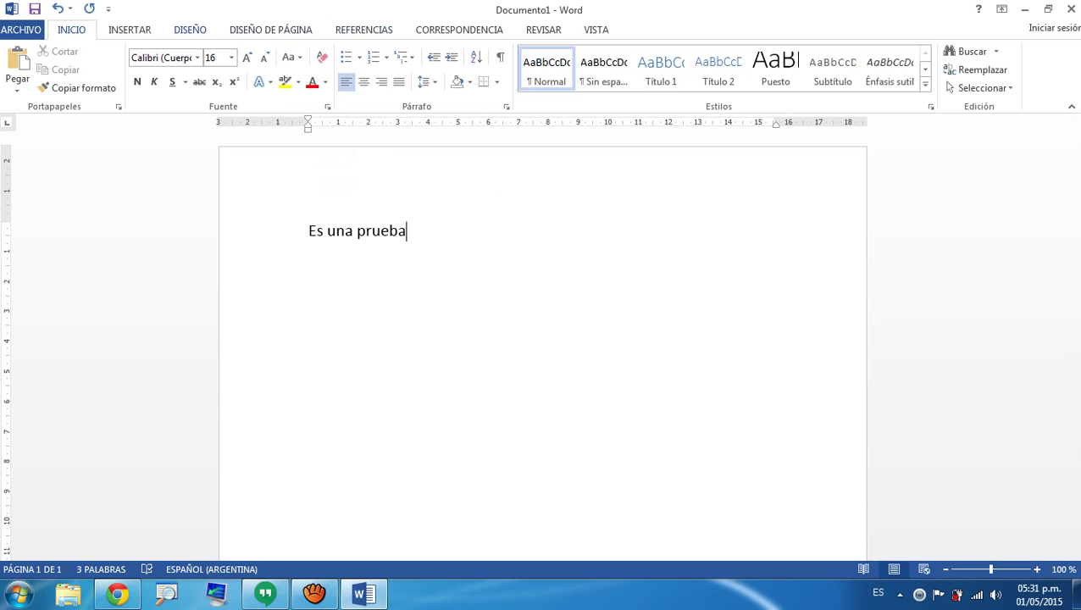
# Open the recent document "LEY 13418" stored in the "Ejemplo de edicion formato" folder
pyautogui.click(21, 30)
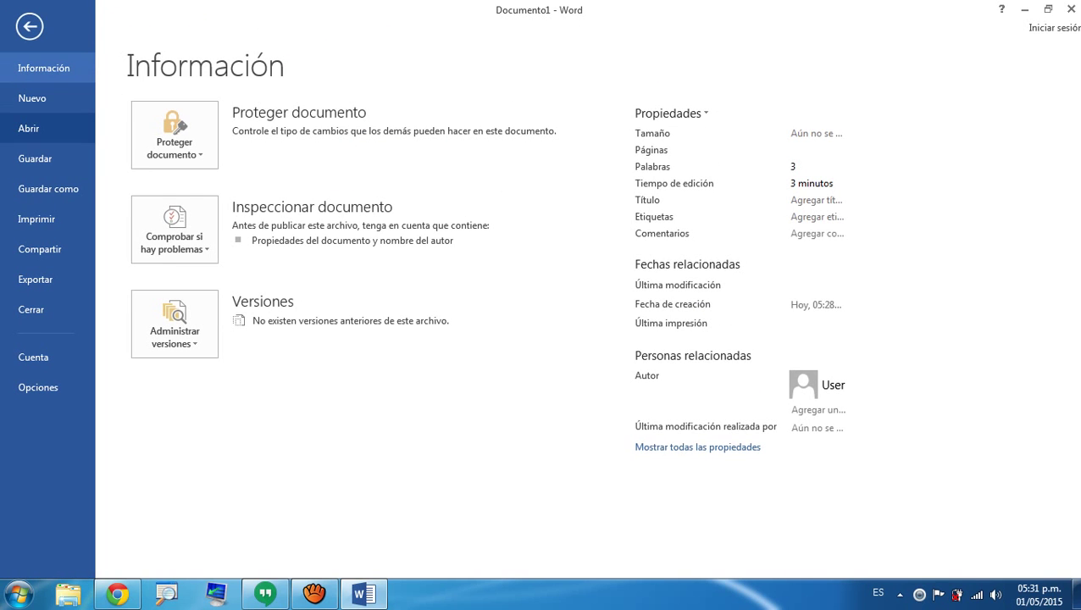
pyautogui.click(29, 128)
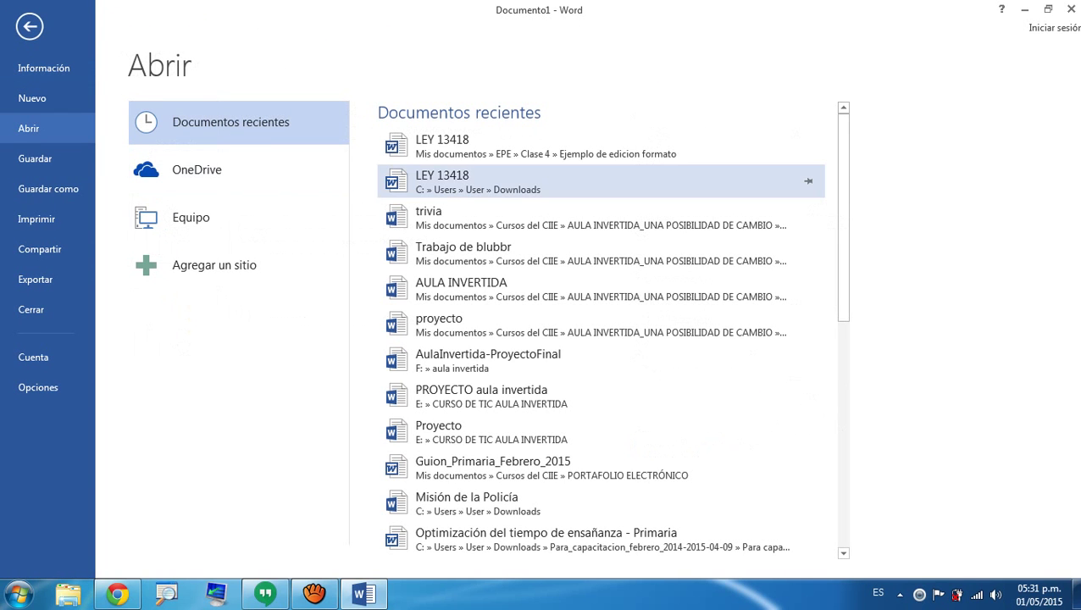
pyautogui.click(442, 144)
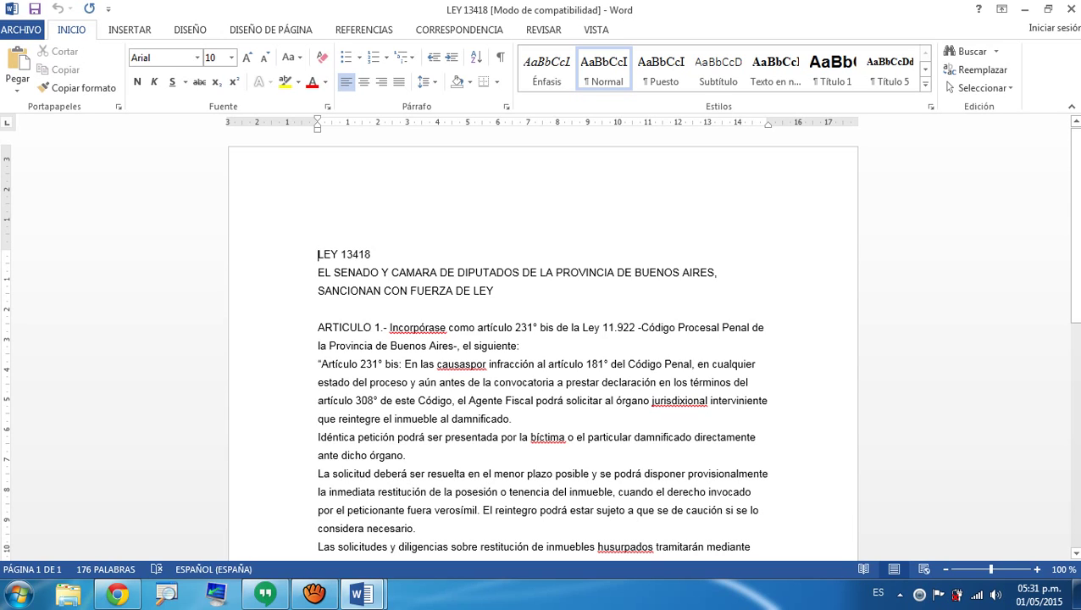
# Zoom the document to page width and place the cursor before "13418" in the first line
pyautogui.click(596, 30)
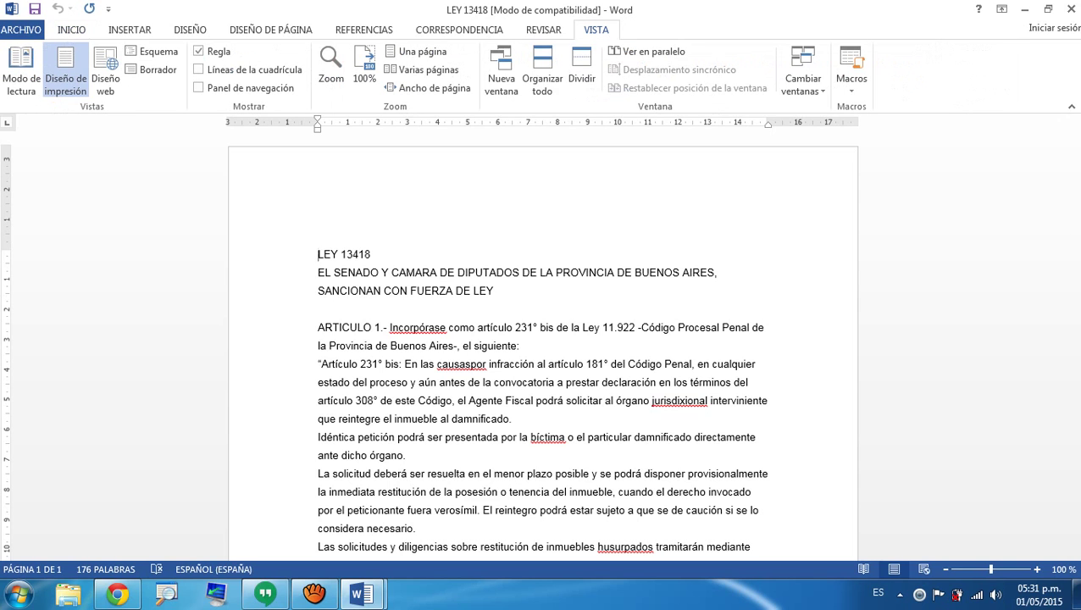
pyautogui.click(430, 88)
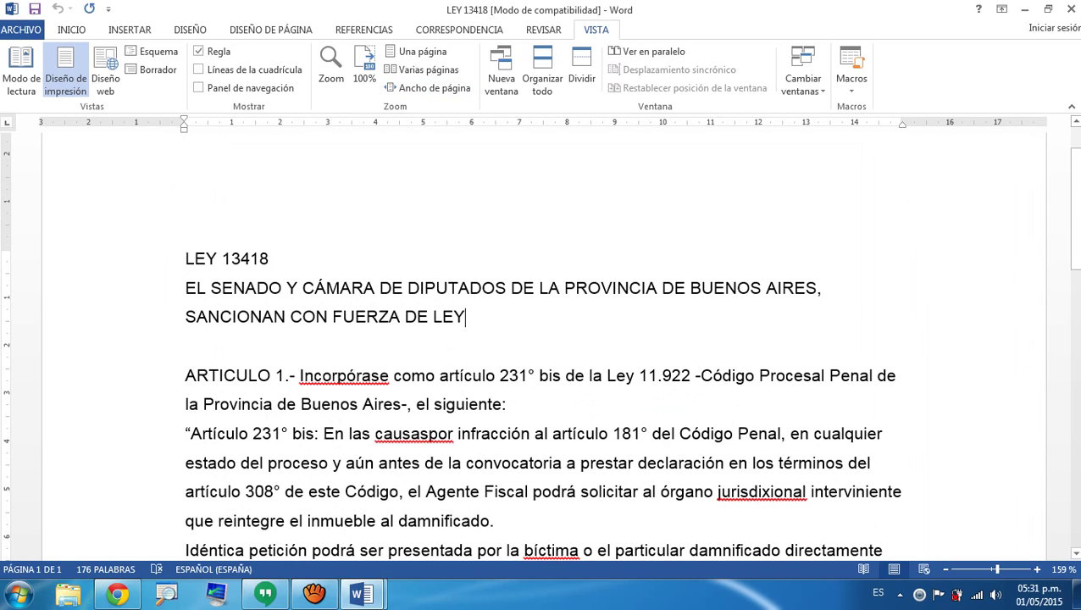
pyautogui.click(221, 258)
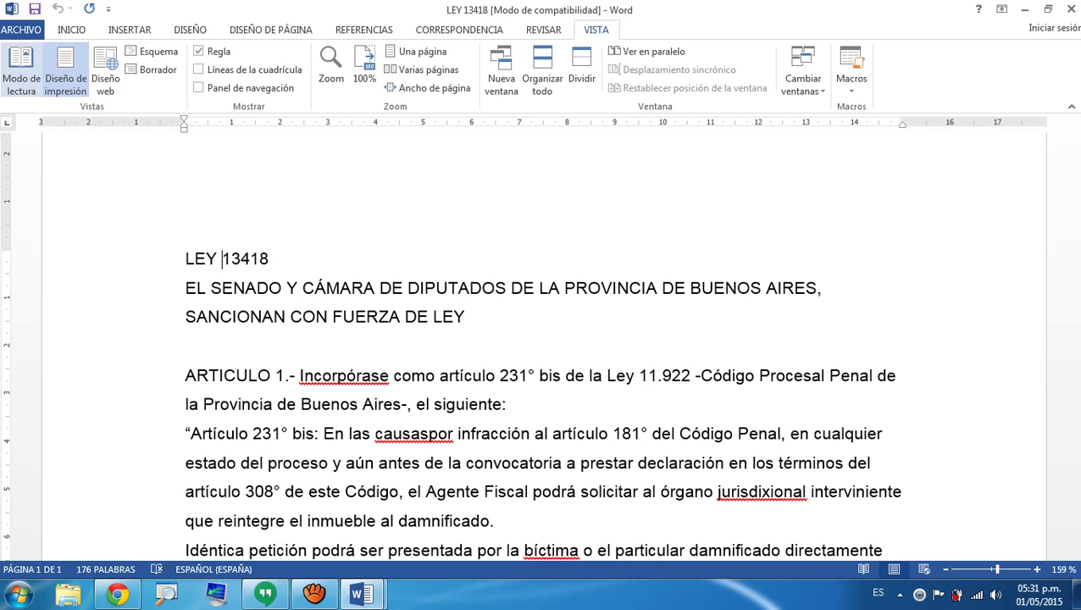
# View the document in read mode and in web layout, and return to print layout
pyautogui.click(21, 72)
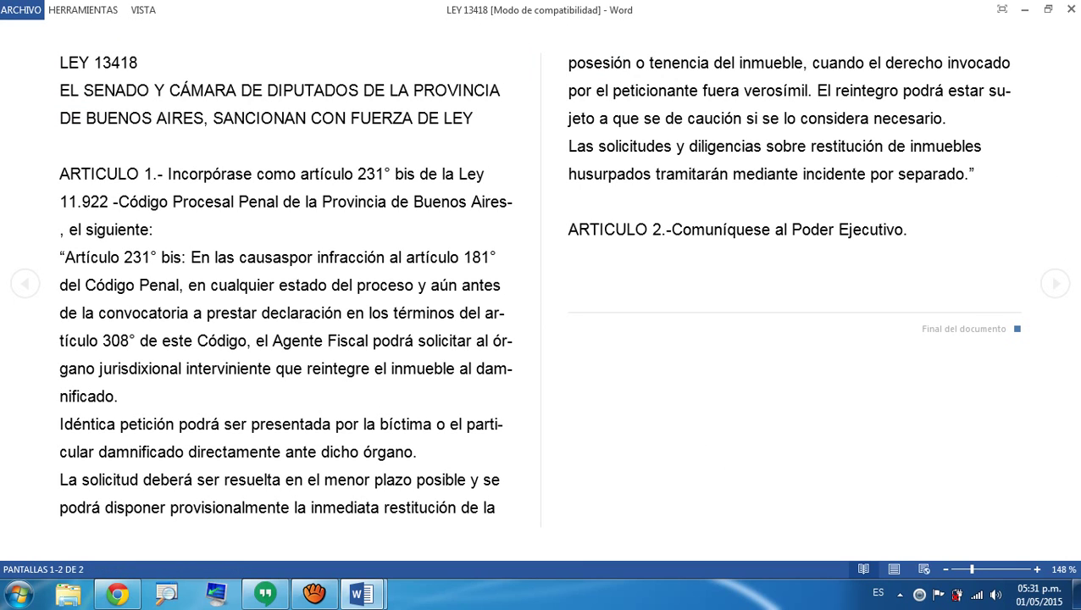
pyautogui.press('Escape')
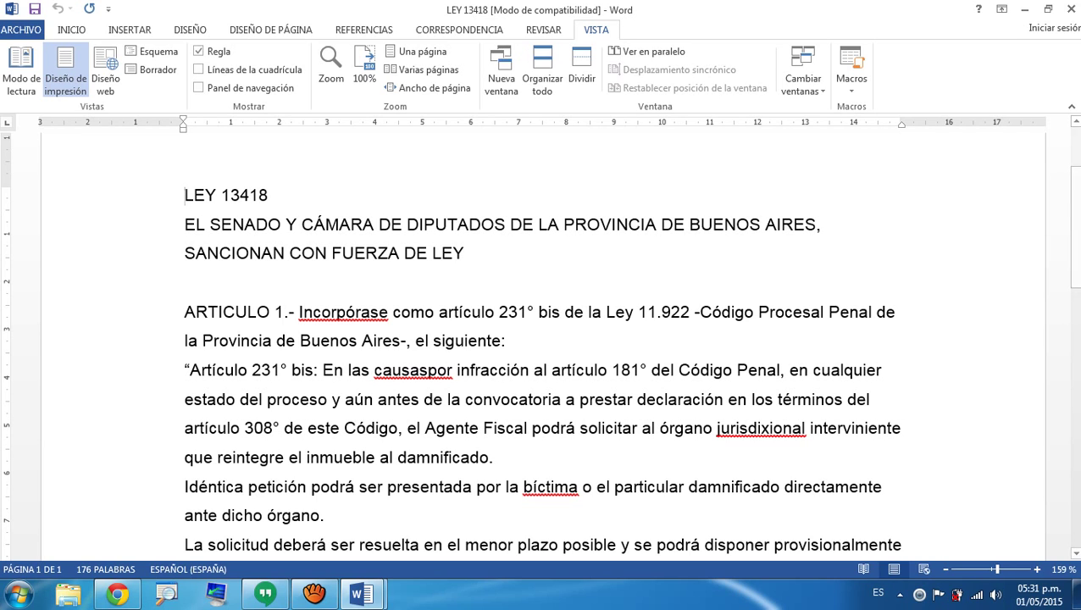
pyautogui.click(106, 70)
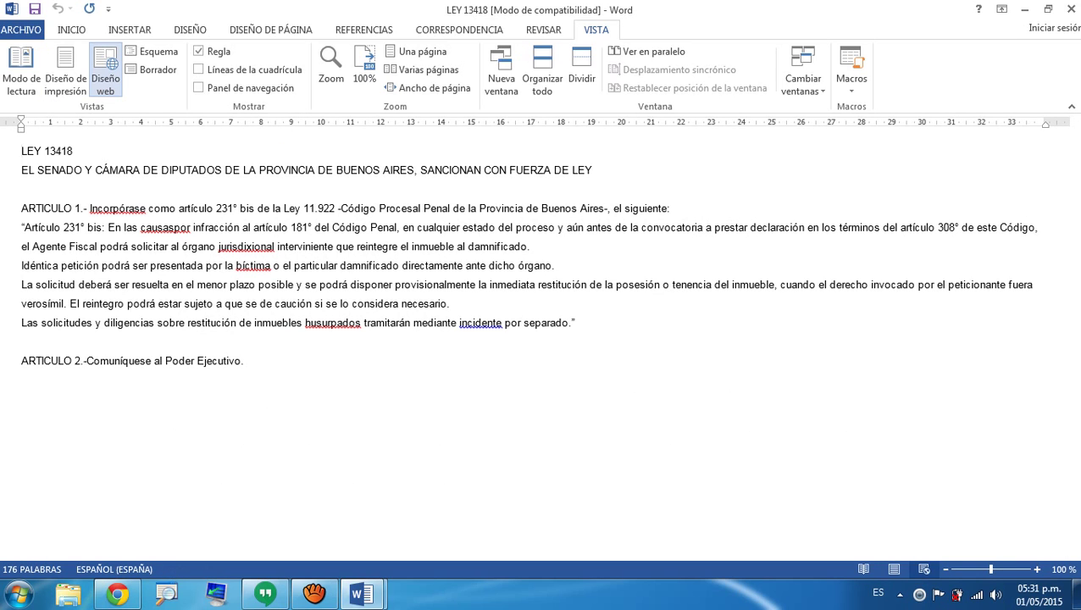
pyautogui.click(66, 70)
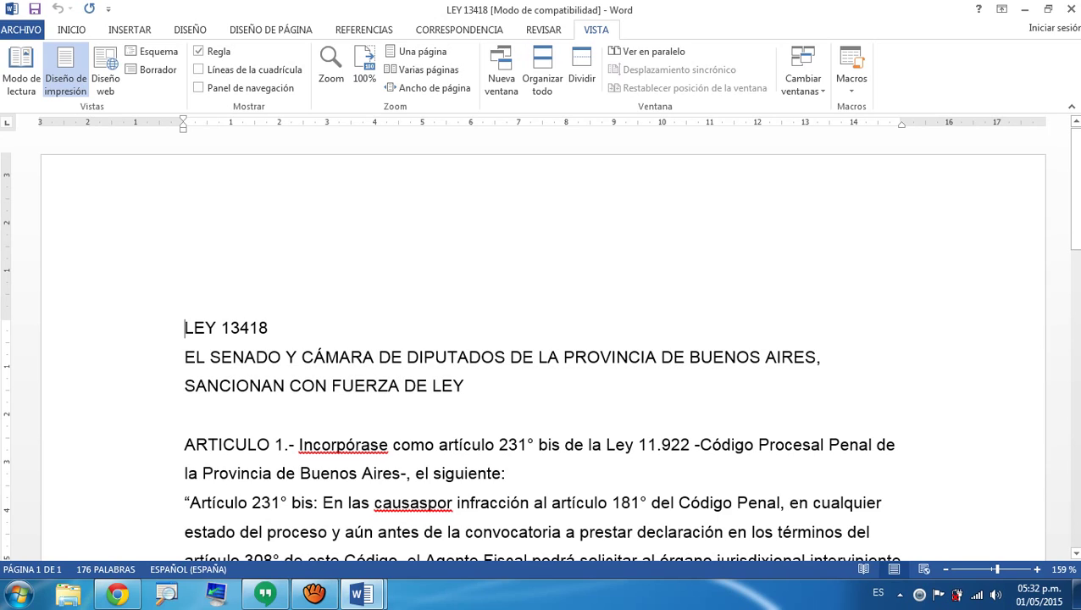
# Join the "LEY 13418" line with the line below by deleting the paragraph break, and reinsert the break
pyautogui.scroll(-2, 542, 351)
pyautogui.scroll(-12, 542, 348)
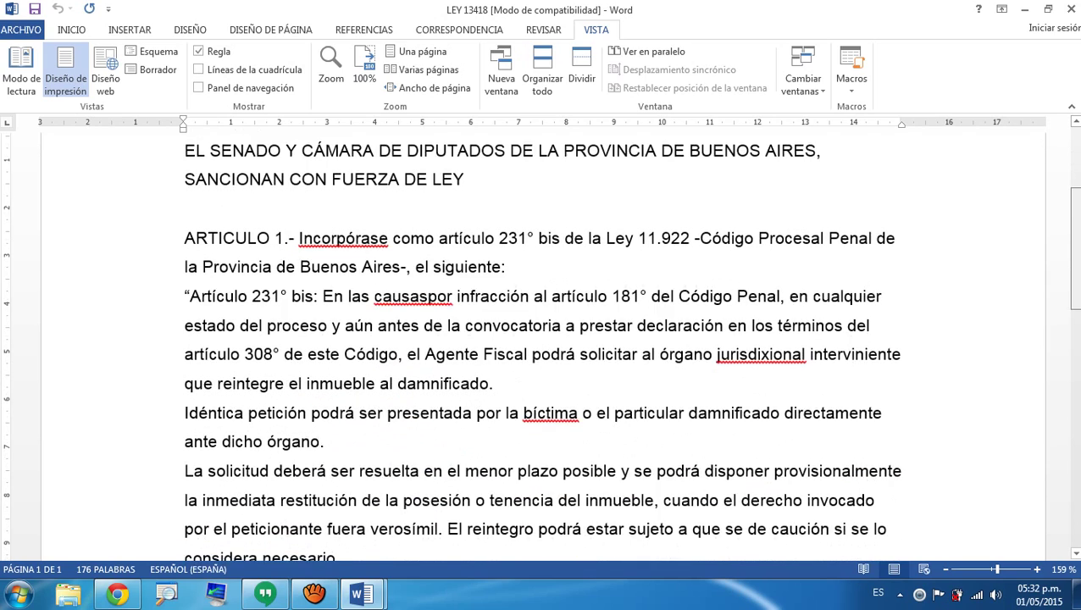
pyautogui.scroll(14, 542, 347)
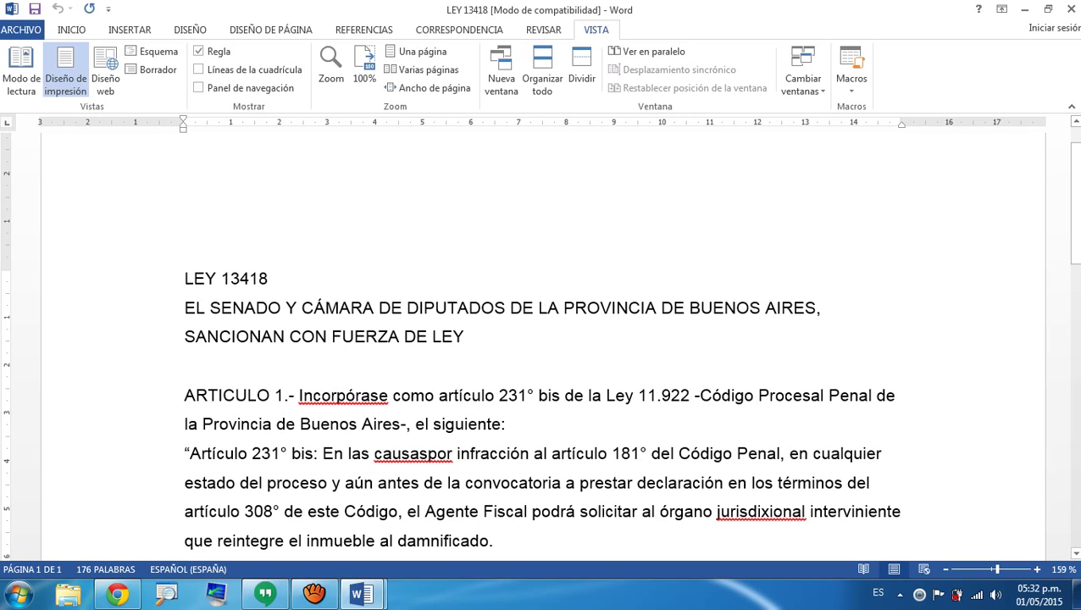
pyautogui.click(464, 338)
pyautogui.click(268, 279)
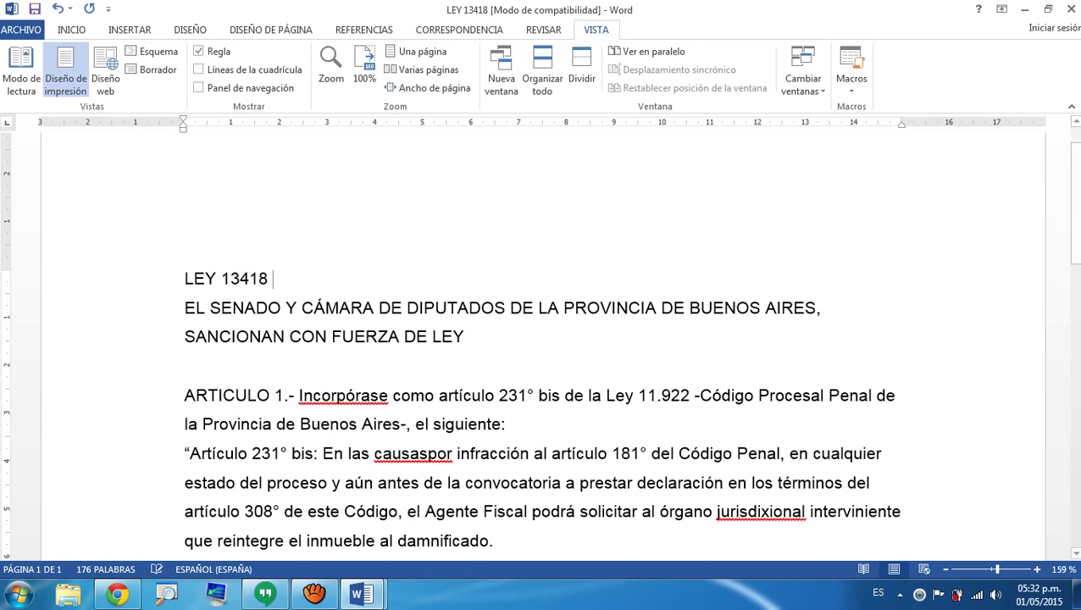
pyautogui.press('Delete')
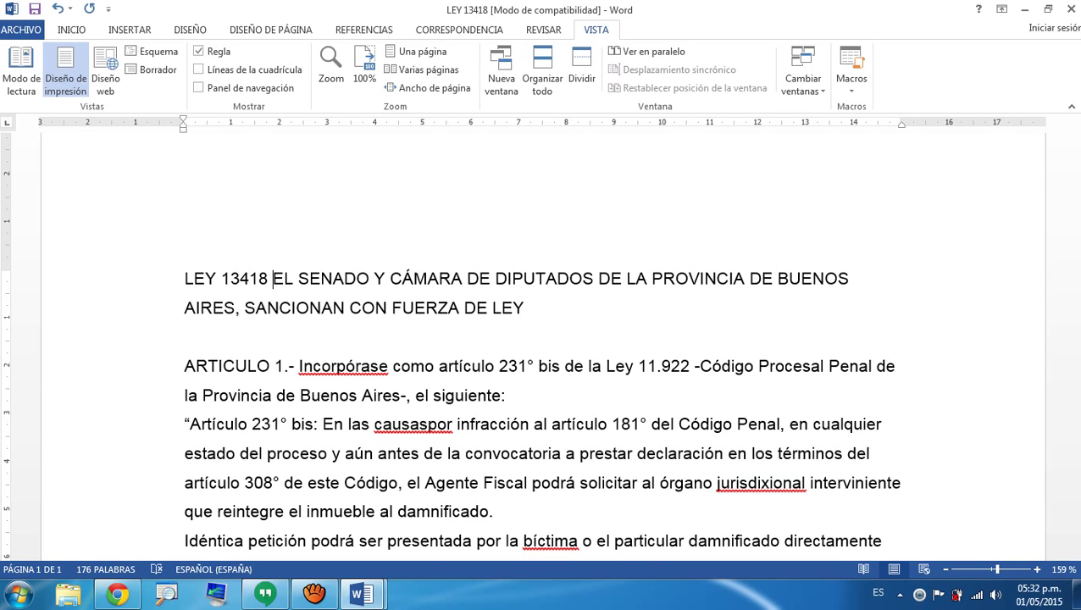
pyautogui.press('Return')
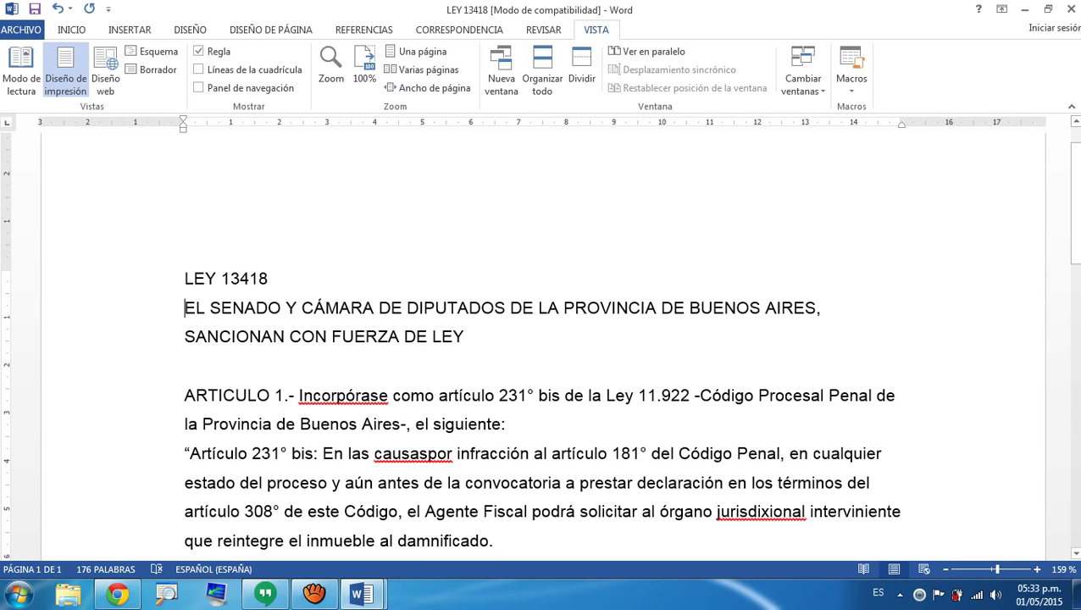
# Select the whole paragraph from "Artículo 231° bis" to "al damnificado.", extending the selection character by character and line by line
pyautogui.scroll(-3, 543, 365)
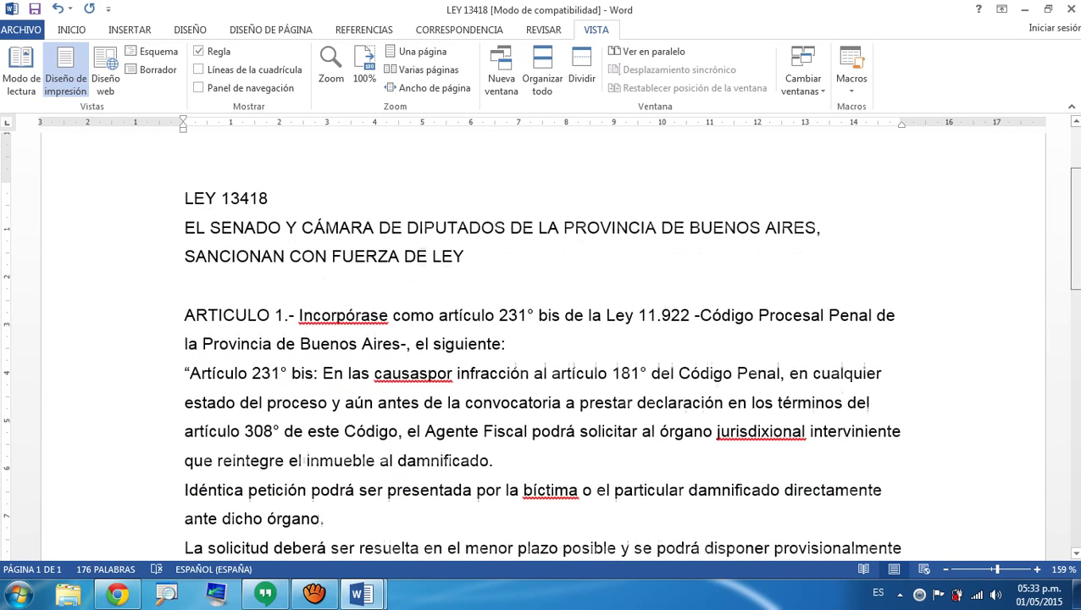
pyautogui.scroll(-1, 542, 365)
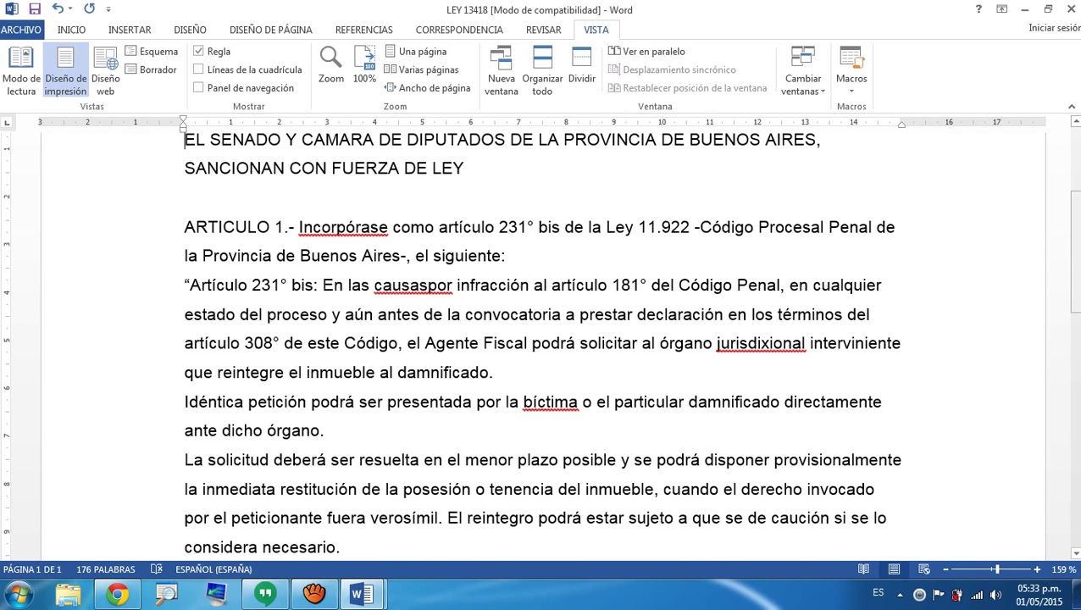
pyautogui.scroll(-1, 541, 344)
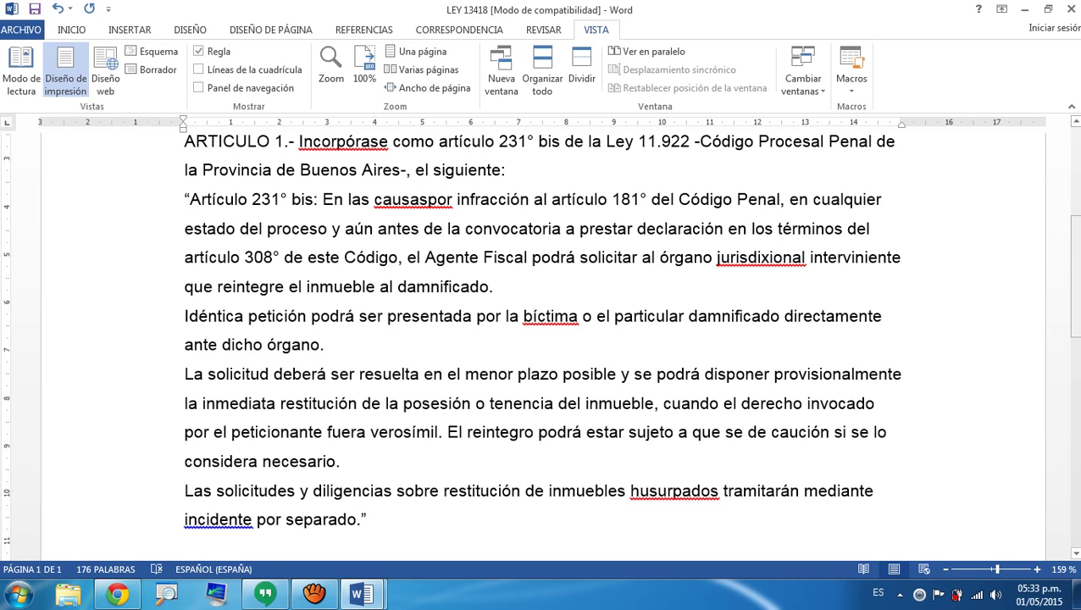
pyautogui.moveTo(1075, 276); pyautogui.dragTo(1075, 229)
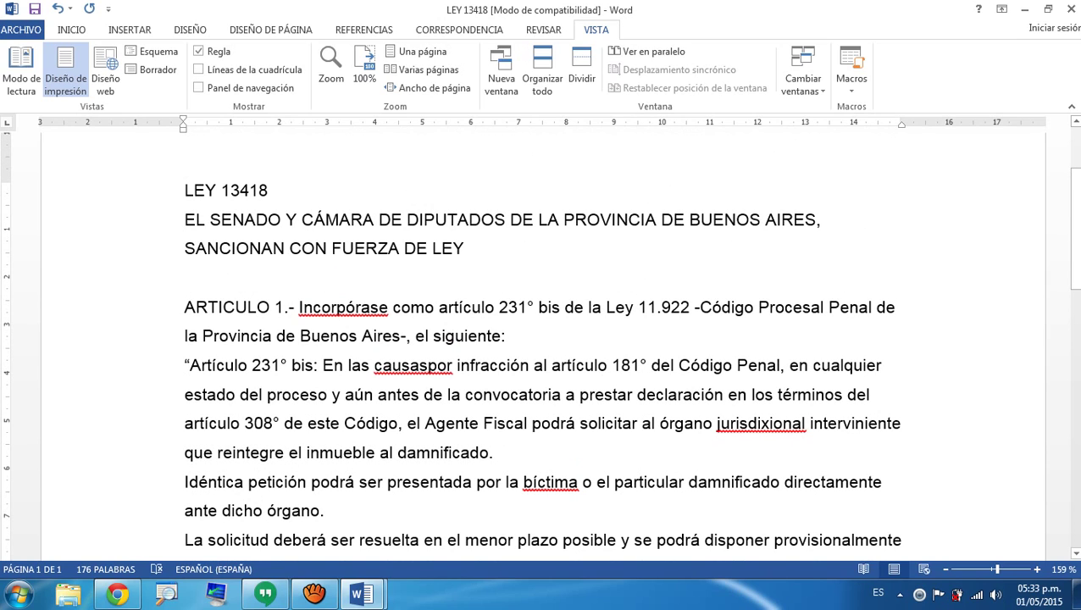
pyautogui.click(185, 307)
pyautogui.press('Down')
pyautogui.press('Down')
pyautogui.hotkey('shift', 'Right')
pyautogui.hotkey('shift', 'Right')
pyautogui.hotkey('shift', 'Right')
pyautogui.hotkey('shift', 'Right')
pyautogui.hotkey('shift', 'Right')
pyautogui.hotkey('shift', 'Right')
pyautogui.hotkey('shift', 'Right')
pyautogui.hotkey('shift', 'Right')
pyautogui.hotkey('shift', 'Right')
pyautogui.hotkey('shift', 'Right')
pyautogui.hotkey('shift', 'Right')
pyautogui.hotkey('shift', 'Right')
pyautogui.hotkey('shift', 'Right')
pyautogui.hotkey('shift', 'Right')
pyautogui.hotkey('shift', 'Right')
pyautogui.hotkey('shift', 'Right')
pyautogui.hotkey('shift', 'Right')
pyautogui.hotkey('shift', 'Right')
pyautogui.hotkey('shift', 'Right')
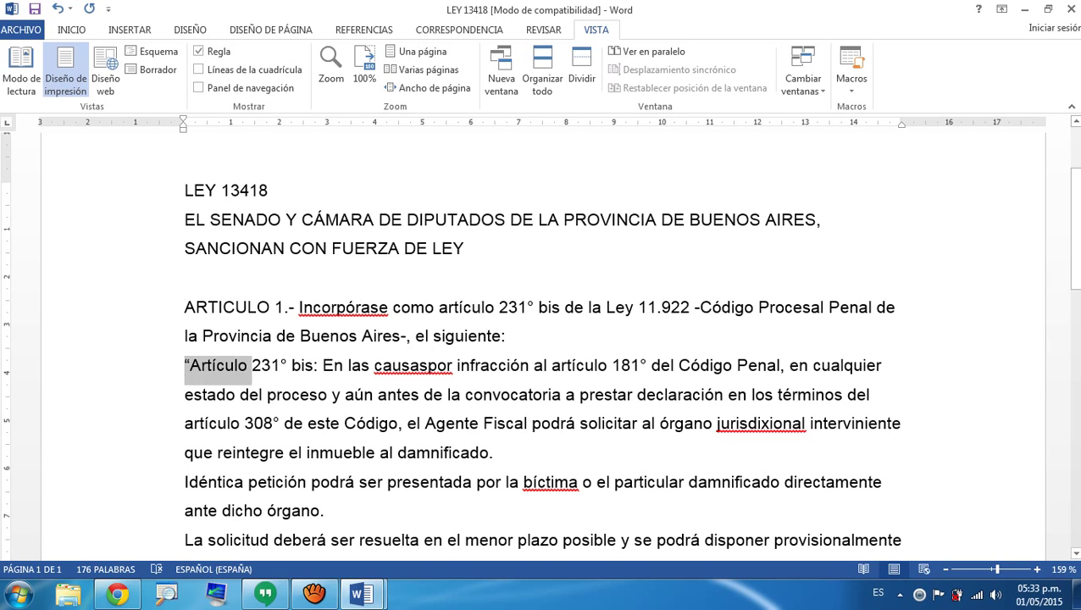
pyautogui.hotkey('shift', 'Right')
pyautogui.hotkey('shift', 'Right')
pyautogui.hotkey('shift', 'Right')
pyautogui.hotkey('shift', 'Right')
pyautogui.hotkey('shift', 'Right')
pyautogui.hotkey('shift', 'Right')
pyautogui.hotkey('shift', 'Right')
pyautogui.hotkey('shift', 'Right')
pyautogui.hotkey('shift', 'Right')
pyautogui.hotkey('shift', 'Right')
pyautogui.hotkey('shift', 'Right')
pyautogui.hotkey('shift', 'Right')
pyautogui.hotkey('shift', 'Right')
pyautogui.hotkey('shift', 'Right')
pyautogui.hotkey('shift', 'Right')
pyautogui.hotkey('shift', 'Right')
pyautogui.hotkey('shift', 'Right')
pyautogui.hotkey('shift', 'Right')
pyautogui.hotkey('shift', 'Right')
pyautogui.hotkey('shift', 'Right')
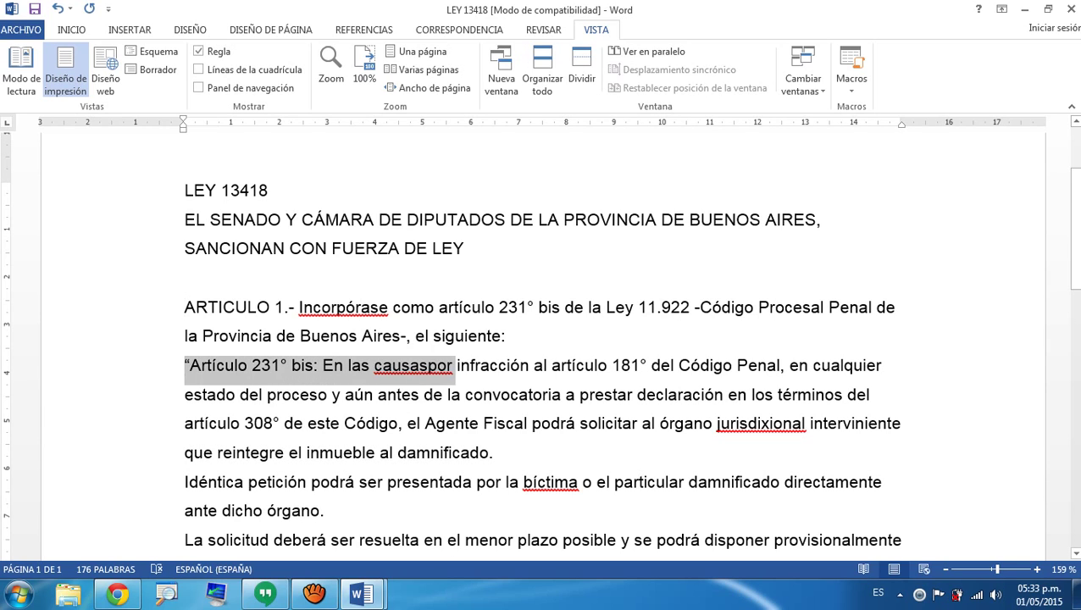
pyautogui.hotkey('shift', 'Right')
pyautogui.hotkey('shift', 'Right')
pyautogui.hotkey('shift', 'Right')
pyautogui.hotkey('shift', 'Right')
pyautogui.hotkey('shift', 'Right')
pyautogui.hotkey('shift', 'Right')
pyautogui.hotkey('shift', 'Right')
pyautogui.hotkey('shift', 'Right')
pyautogui.hotkey('shift', 'Right')
pyautogui.hotkey('shift', 'Right')
pyautogui.hotkey('shift', 'Right')
pyautogui.hotkey('shift', 'Right')
pyautogui.hotkey('shift', 'Right')
pyautogui.hotkey('shift', 'Right')
pyautogui.hotkey('shift', 'Right')
pyautogui.hotkey('shift', 'Right')
pyautogui.hotkey('shift', 'Right')
pyautogui.hotkey('shift', 'Right')
pyautogui.hotkey('shift', 'Right')
pyautogui.hotkey('shift', 'Right')
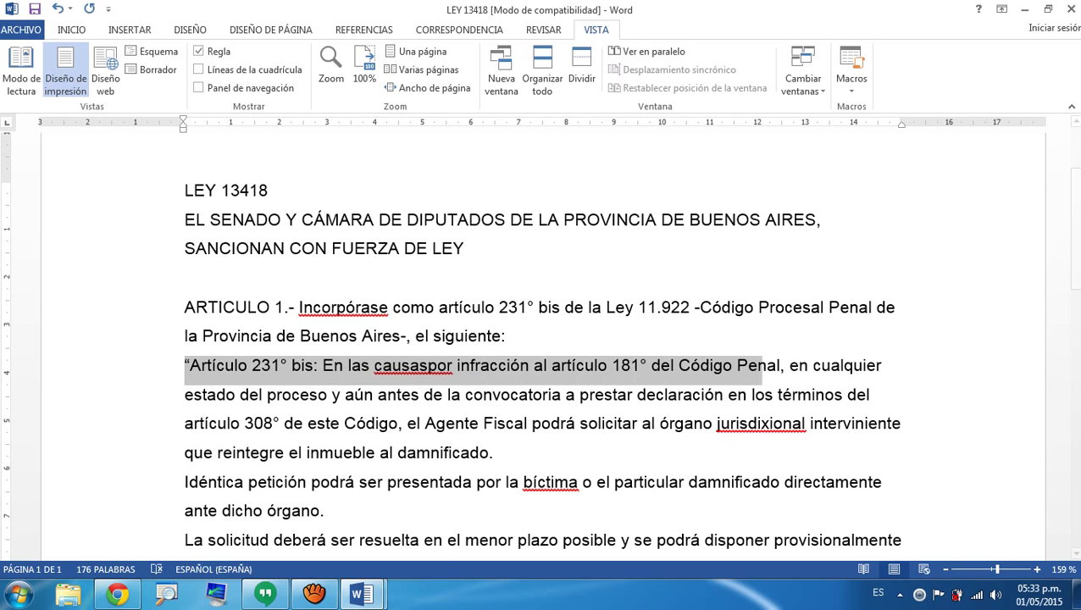
pyautogui.hotkey('shift', 'Down')
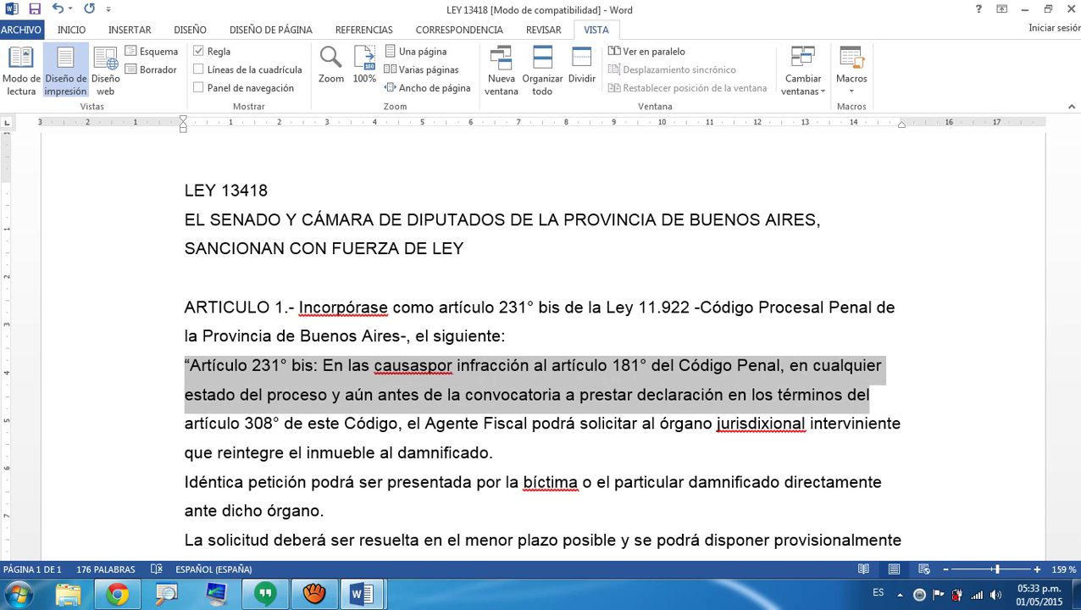
pyautogui.hotkey('shift', 'Down')
pyautogui.hotkey('shift', 'Down')
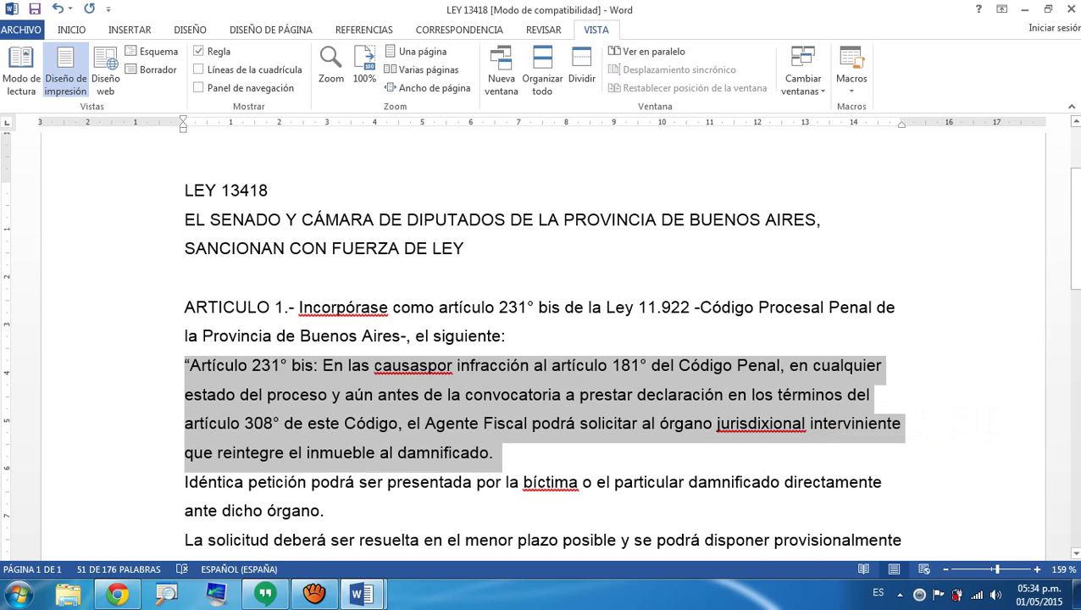
# Show the paragraph marks and hidden formatting symbols, hide them again, and clear the paragraph selection
pyautogui.click(71, 30)
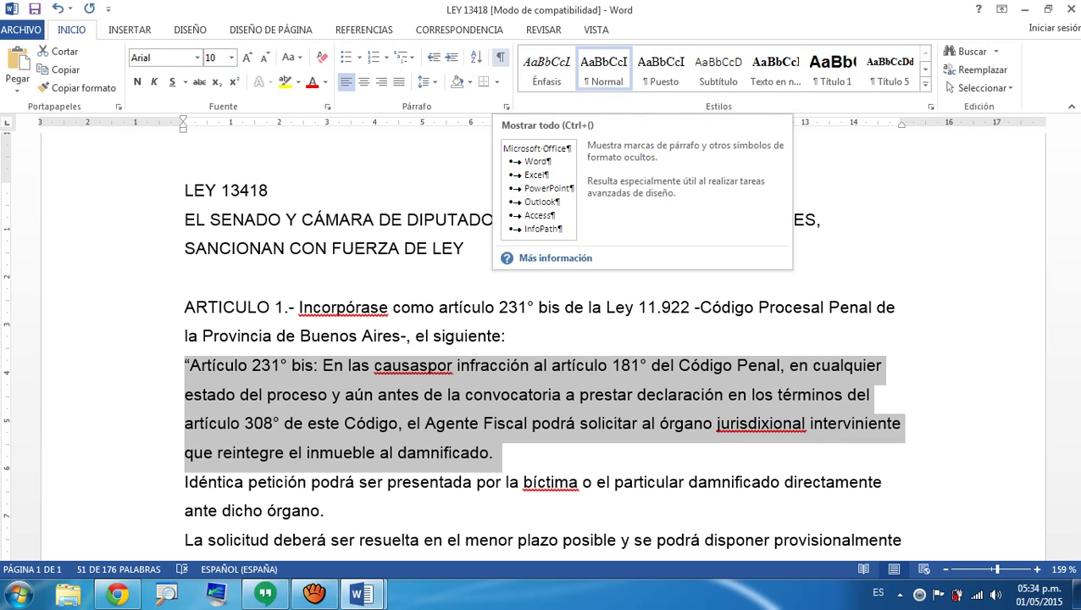
pyautogui.click(500, 57)
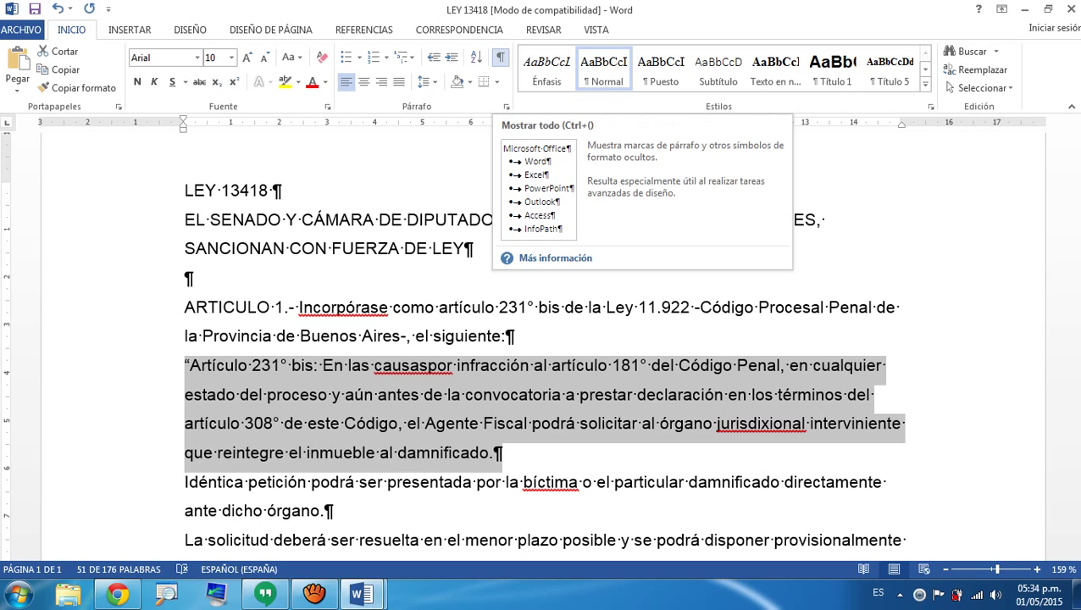
pyautogui.click(500, 57)
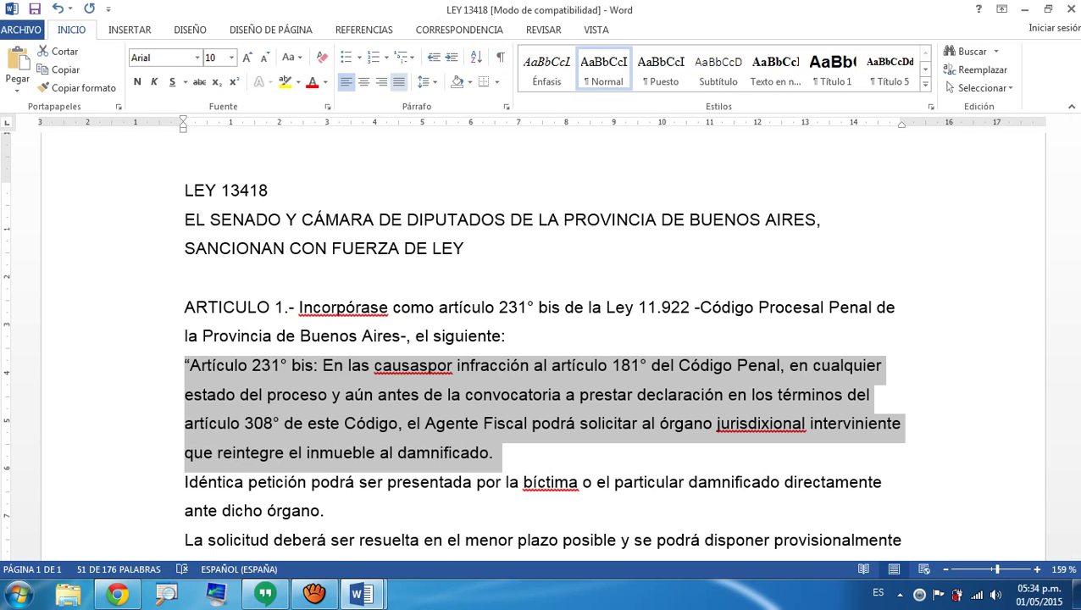
pyautogui.click(290, 249)
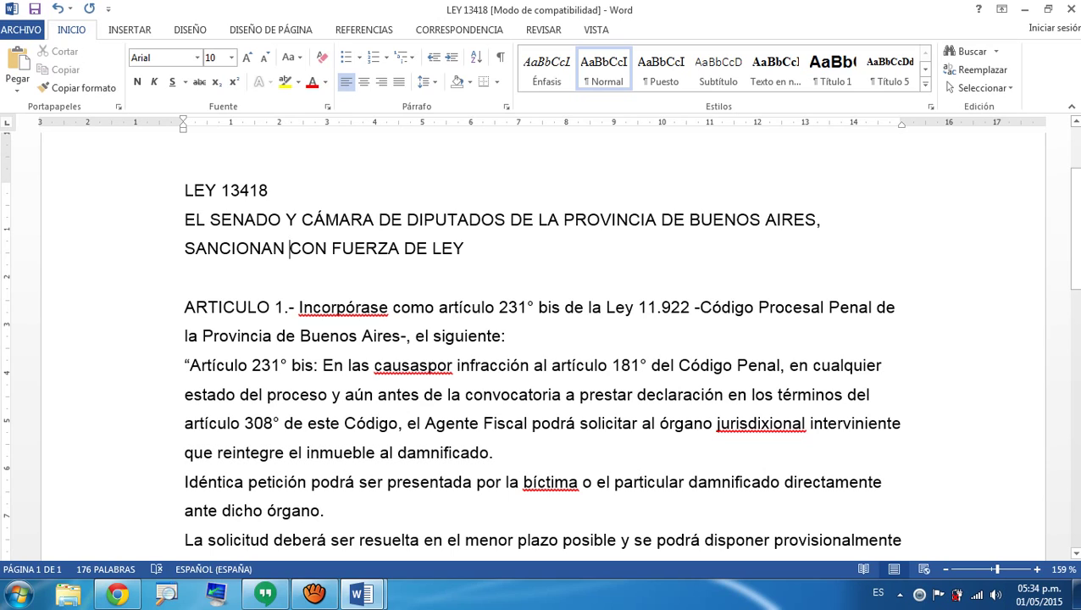
# Change the heading text from "LEY 13418" to "FUERZA DE LEY" to lowercase and back to uppercase, and deselect it
pyautogui.moveTo(184, 190); pyautogui.dragTo(472, 253)
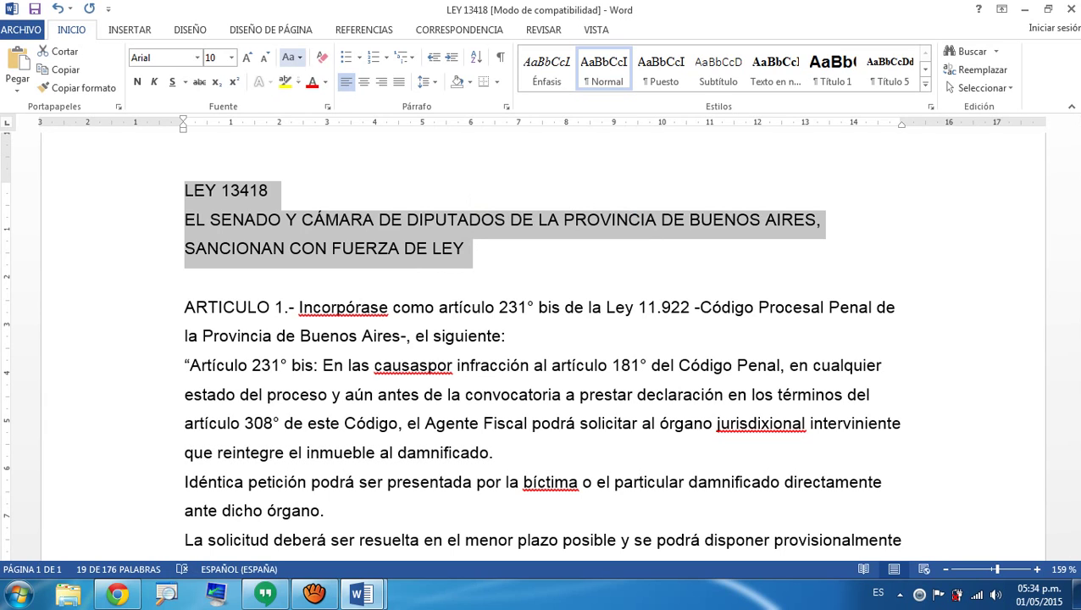
pyautogui.click(292, 56)
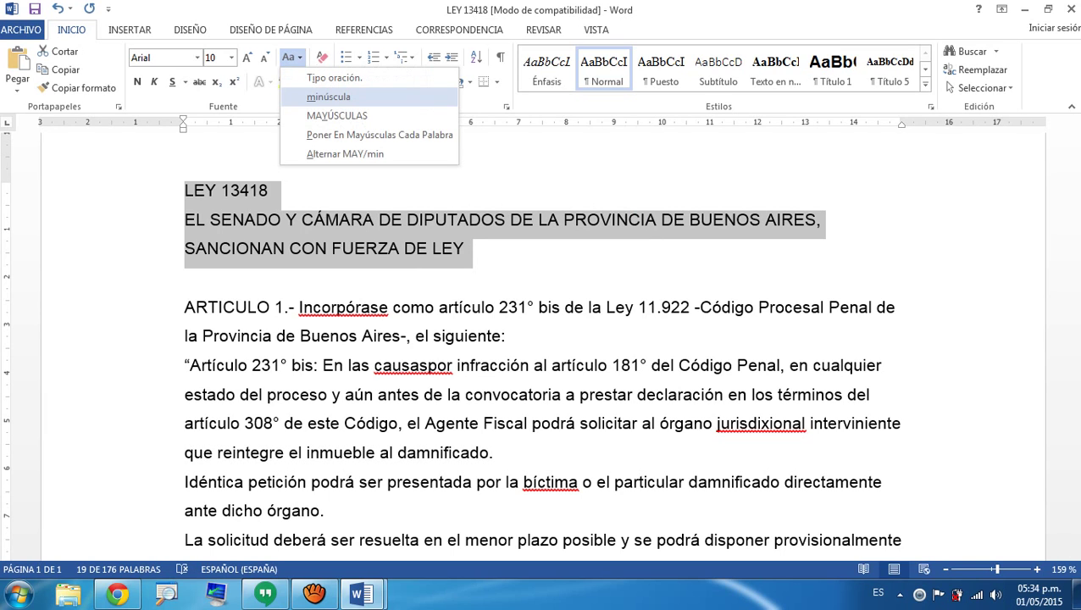
pyautogui.click(329, 97)
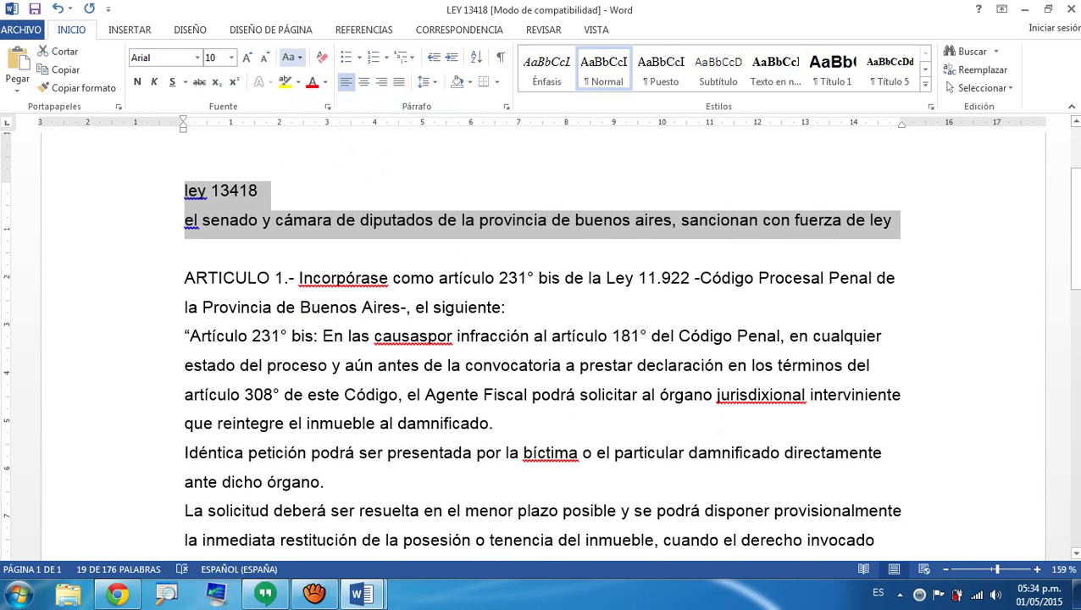
pyautogui.click(291, 56)
pyautogui.click(336, 116)
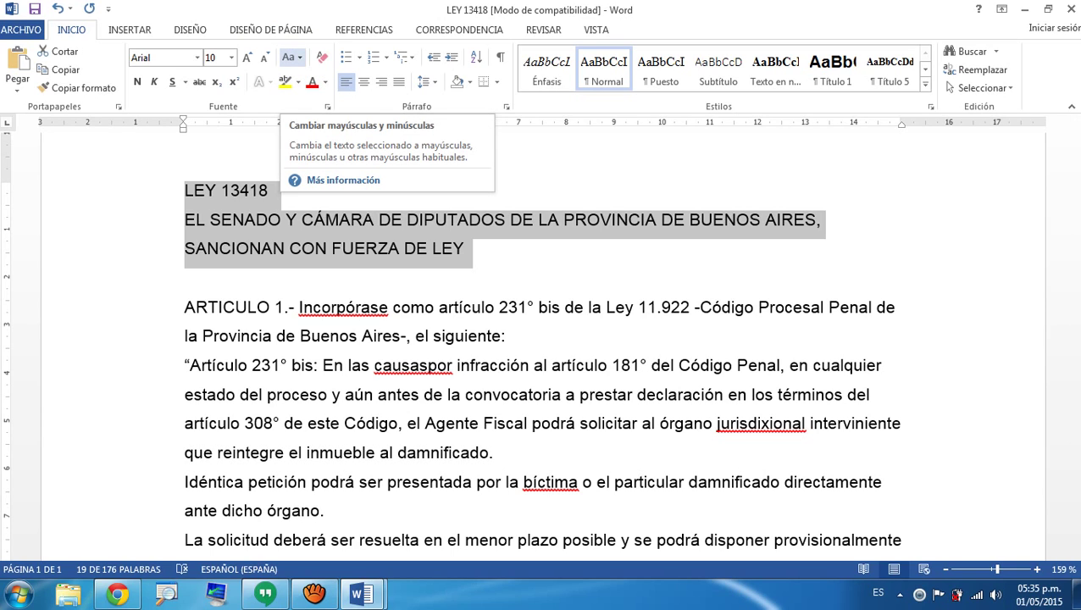
pyautogui.click(503, 337)
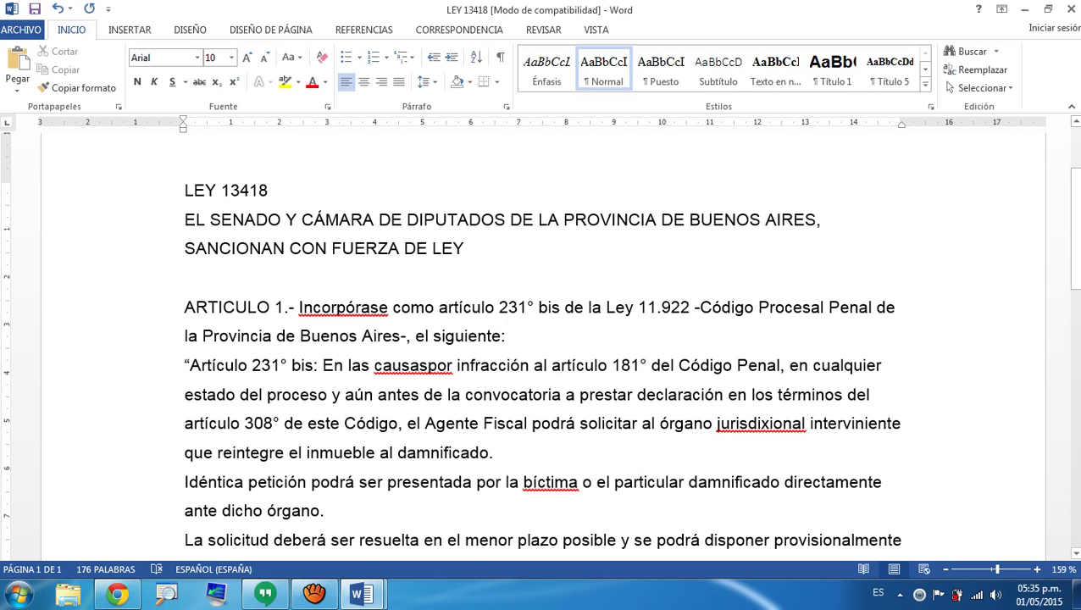
# Insert an extra space before "En las" in the "Artículo 231° bis" paragraph and delete it again
pyautogui.click(323, 365)
pyautogui.moveTo(378, 396); pyautogui.dragTo(387, 396)
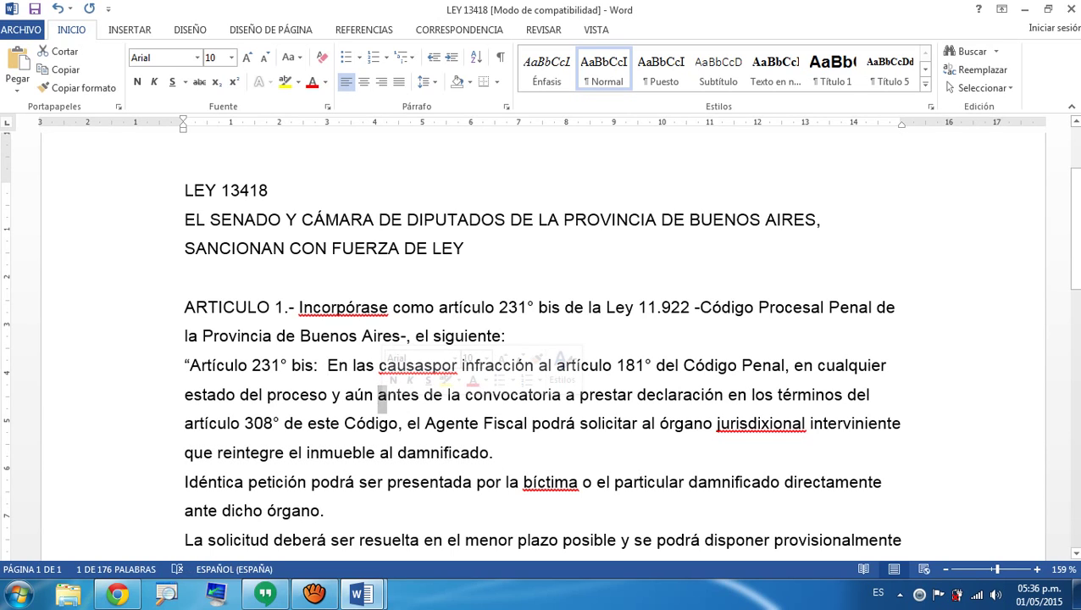
pyautogui.click(328, 365)
pyautogui.press('BackSpace')
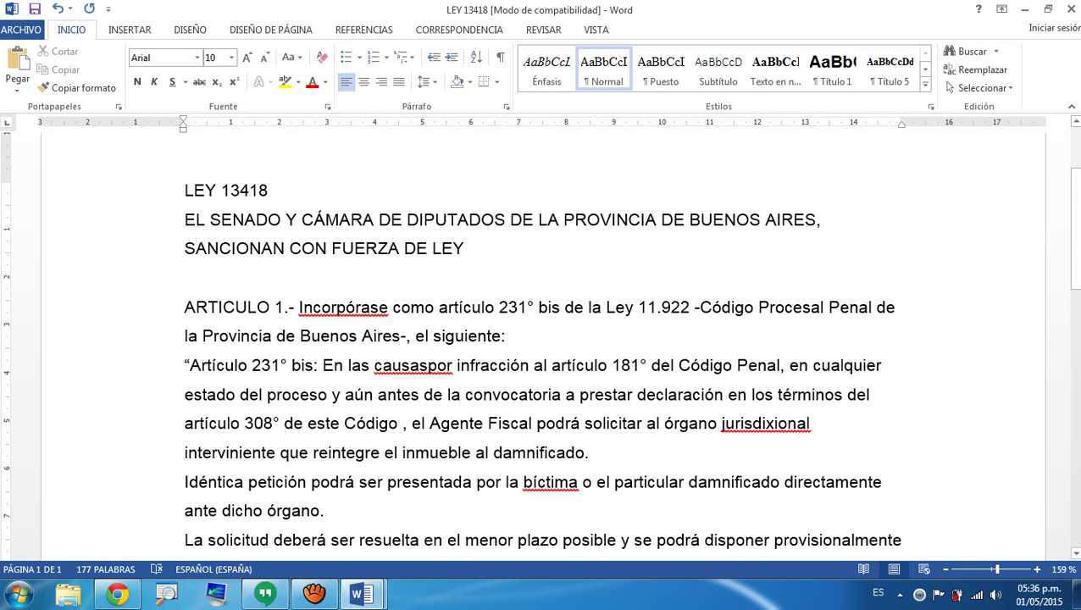
# Delete the stray space before the comma after "Código" and replace the misspelled "Incorpórase" with the spelling suggestion "Incorpórese"
pyautogui.press('BackSpace')
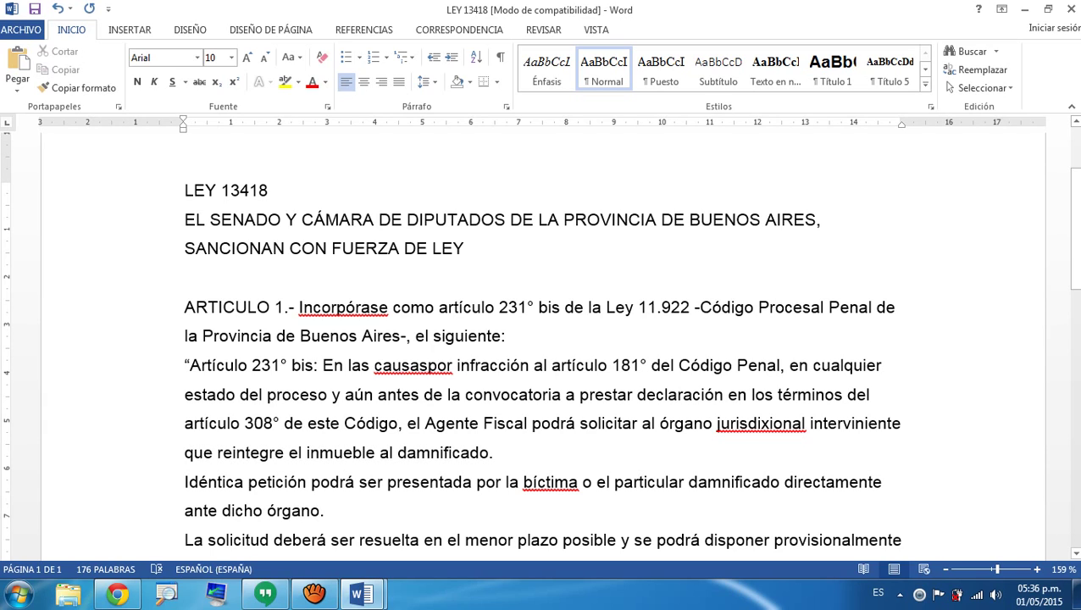
pyautogui.rightClick(361, 307)
pyautogui.press('Down')
pyautogui.press('Down')
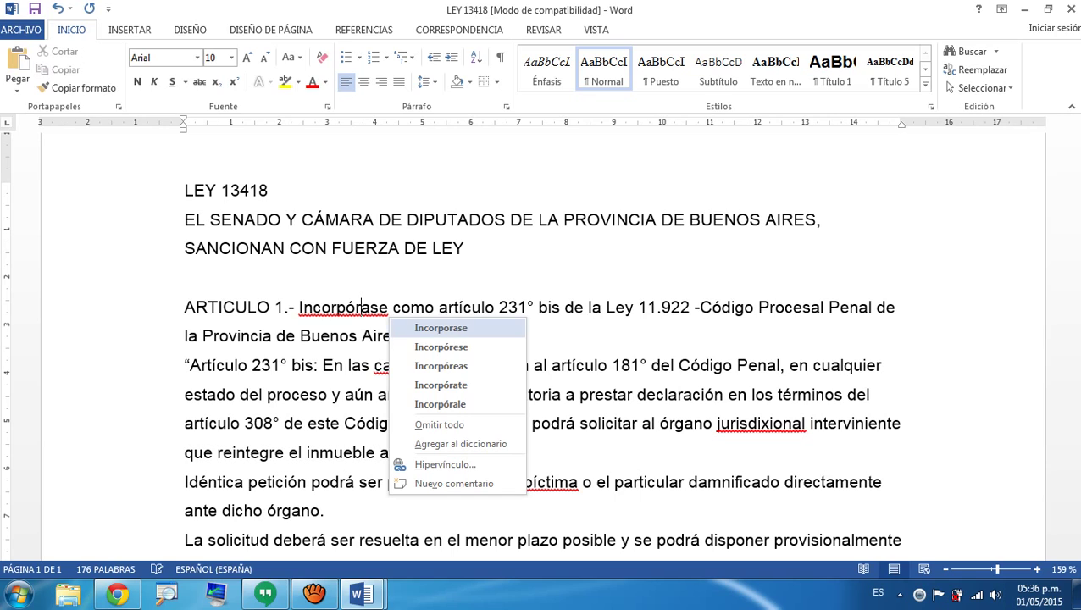
pyautogui.press('Down')
pyautogui.press('Down')
pyautogui.press('Down')
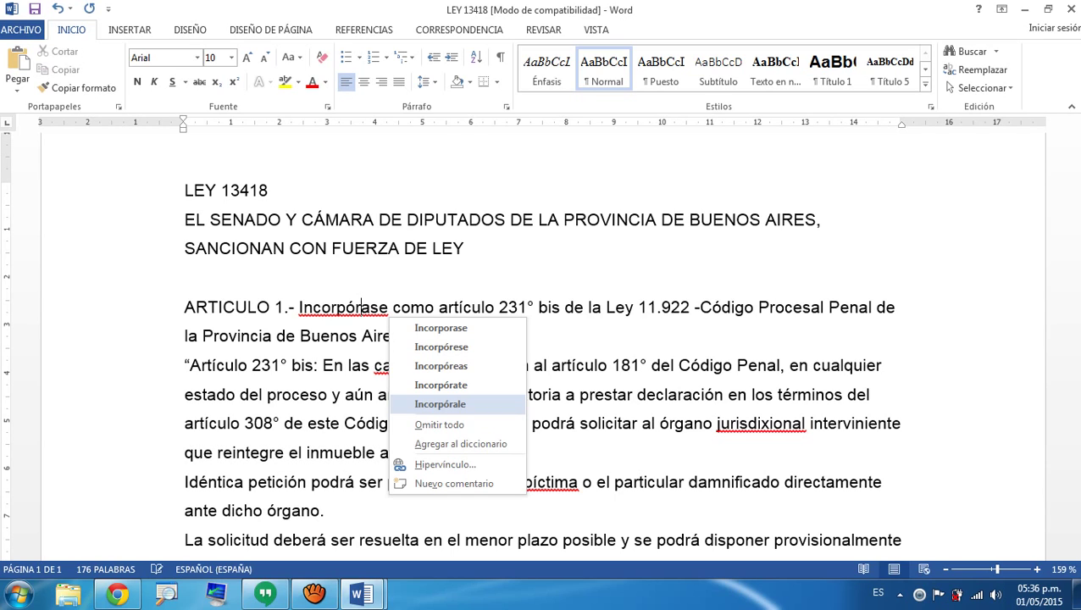
pyautogui.press('Up')
pyautogui.press('Up')
pyautogui.press('Up')
pyautogui.press('Up')
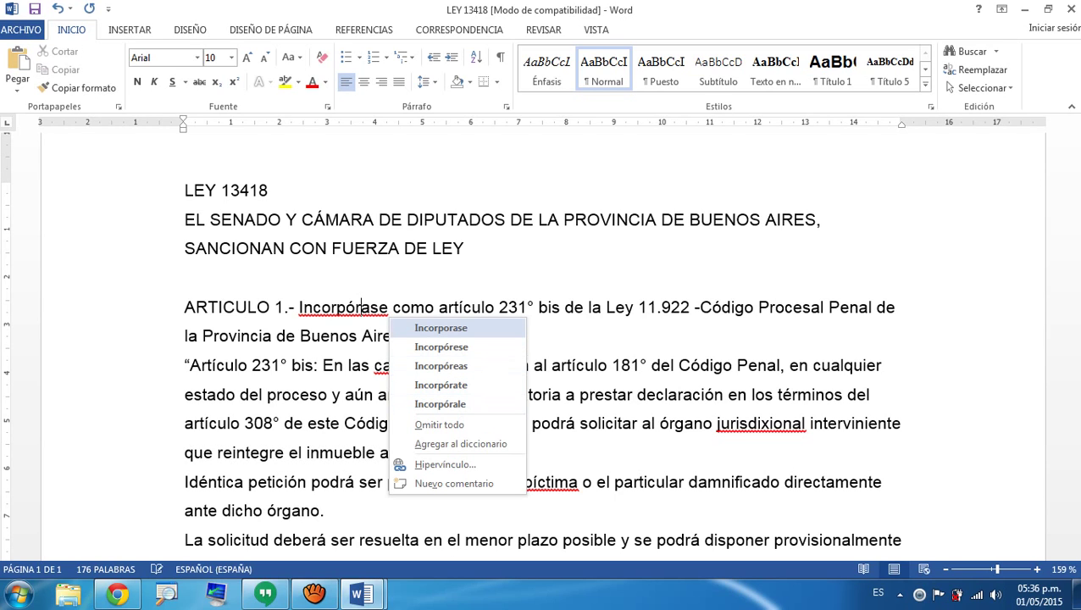
pyautogui.press('Down')
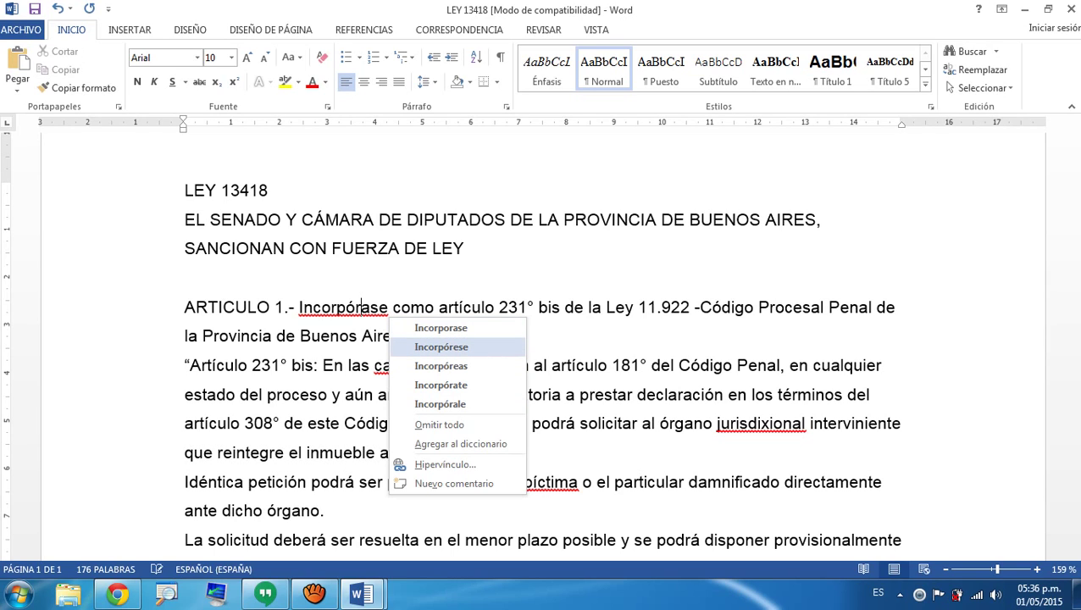
pyautogui.press('Up')
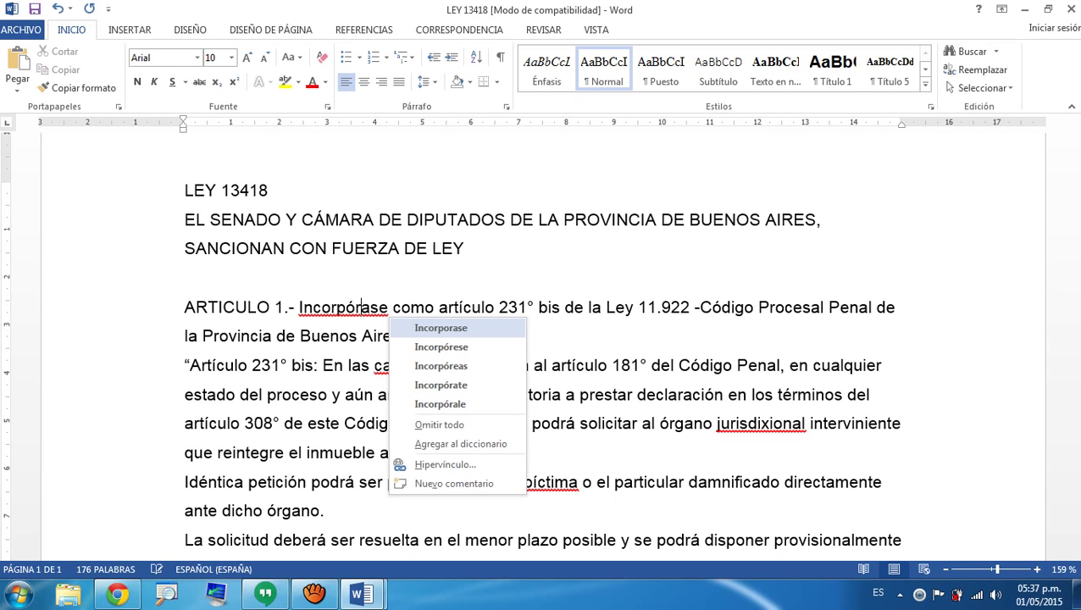
pyautogui.press('Down')
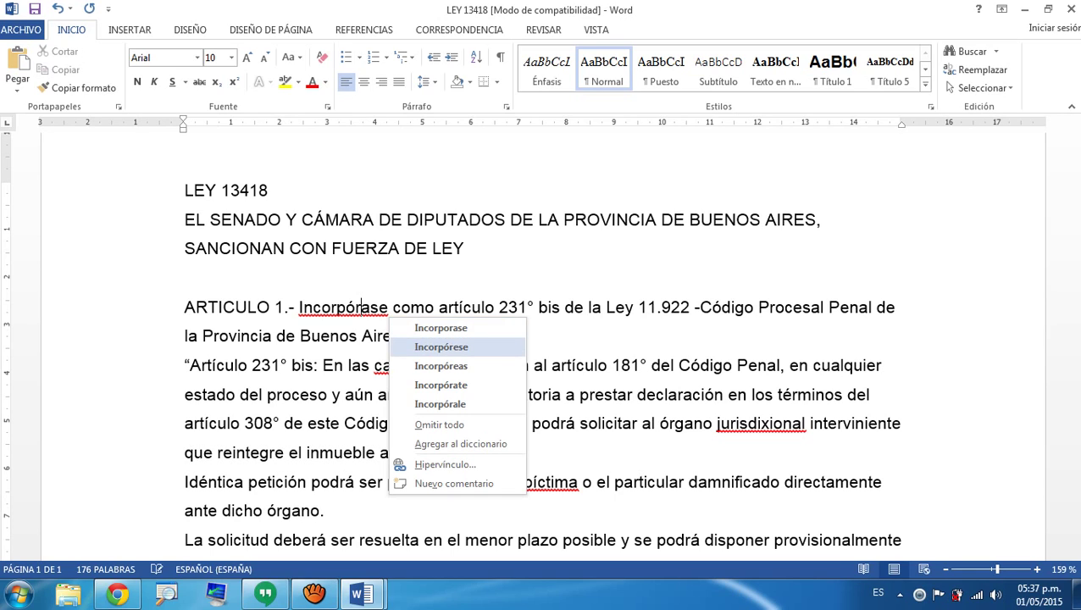
pyautogui.press('Return')
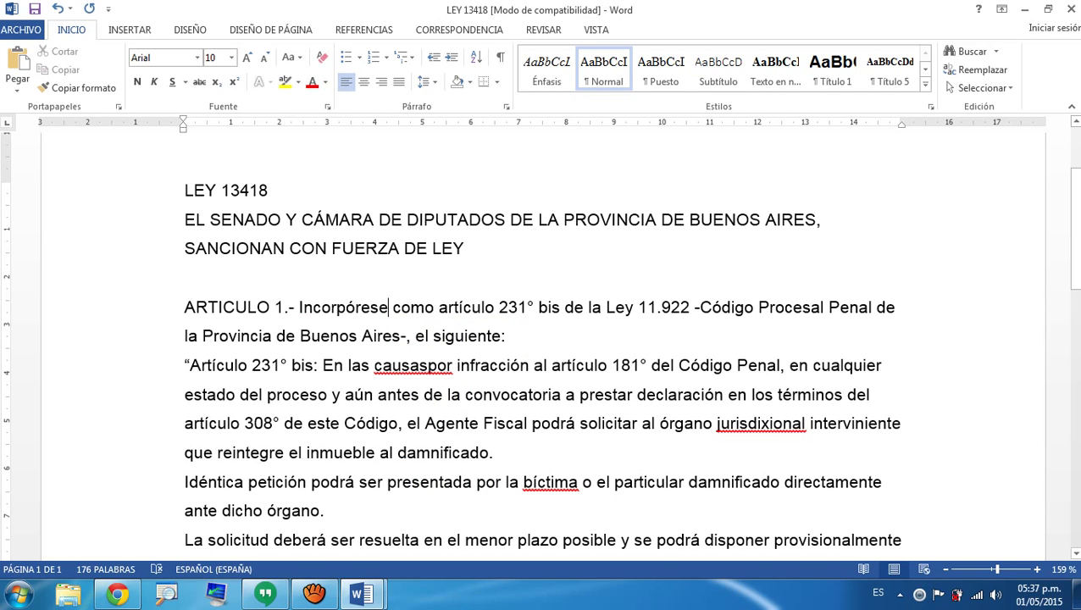
# Replace "causaspor" in the "Artículo 231° bis" paragraph with the spelling suggestion "causas por"
pyautogui.click(409, 365)
pyautogui.rightClick(452, 374)
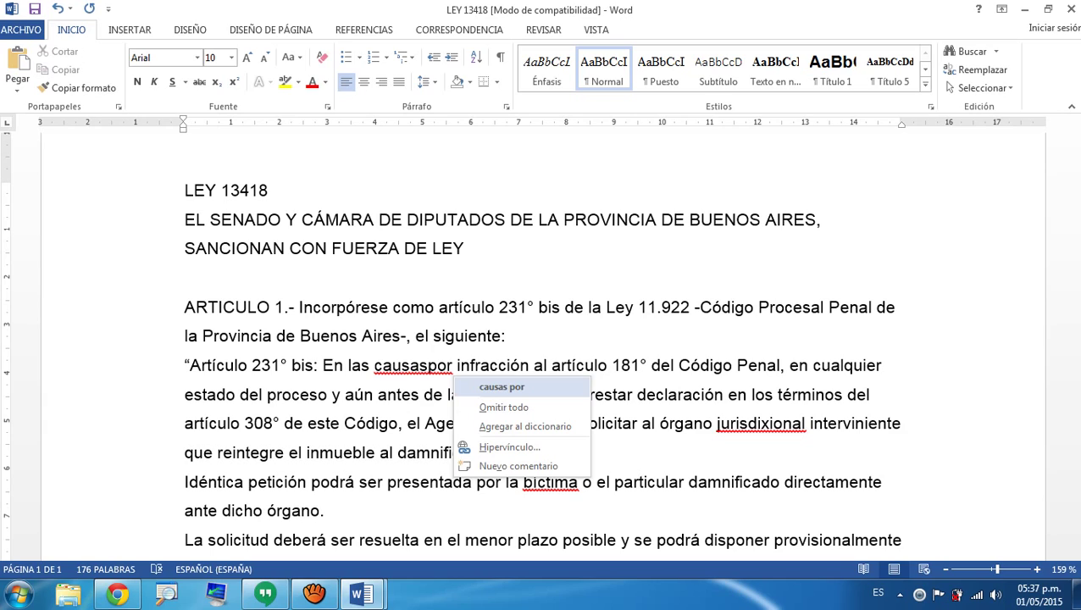
pyautogui.press('Return')
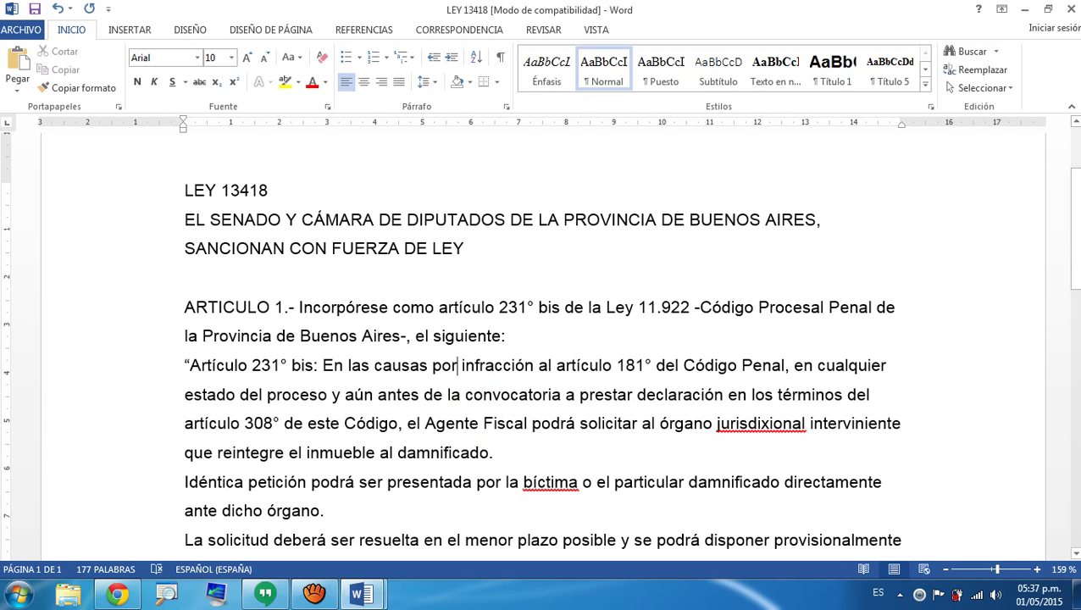
# Check the spelling suggestions for "jurisdixional" and correct the word manually to "jurisdiccional"
pyautogui.rightClick(806, 432)
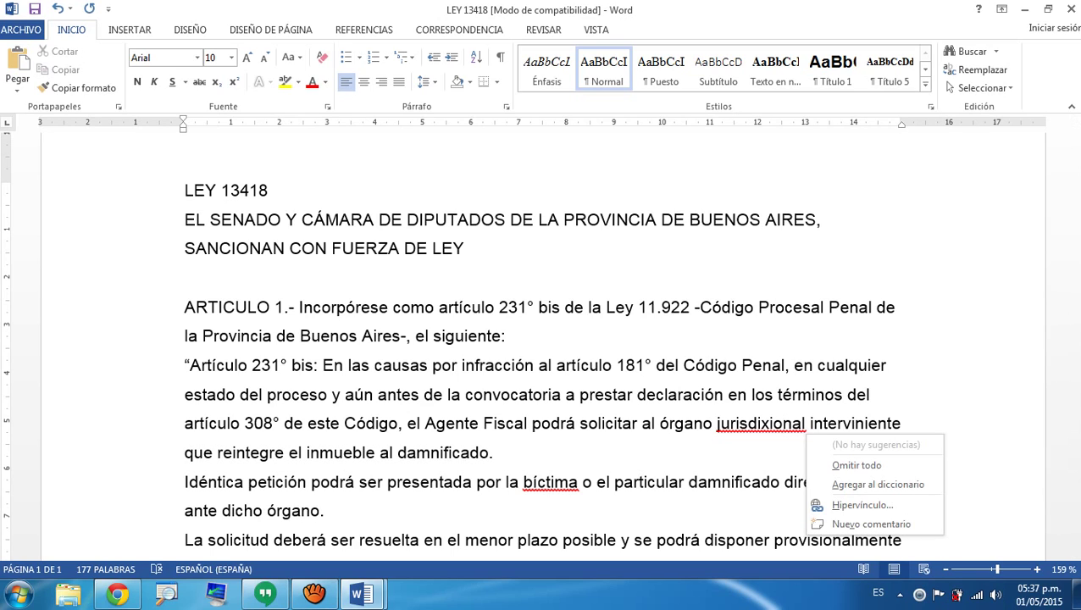
pyautogui.click(783, 424)
pyautogui.press('Escape')
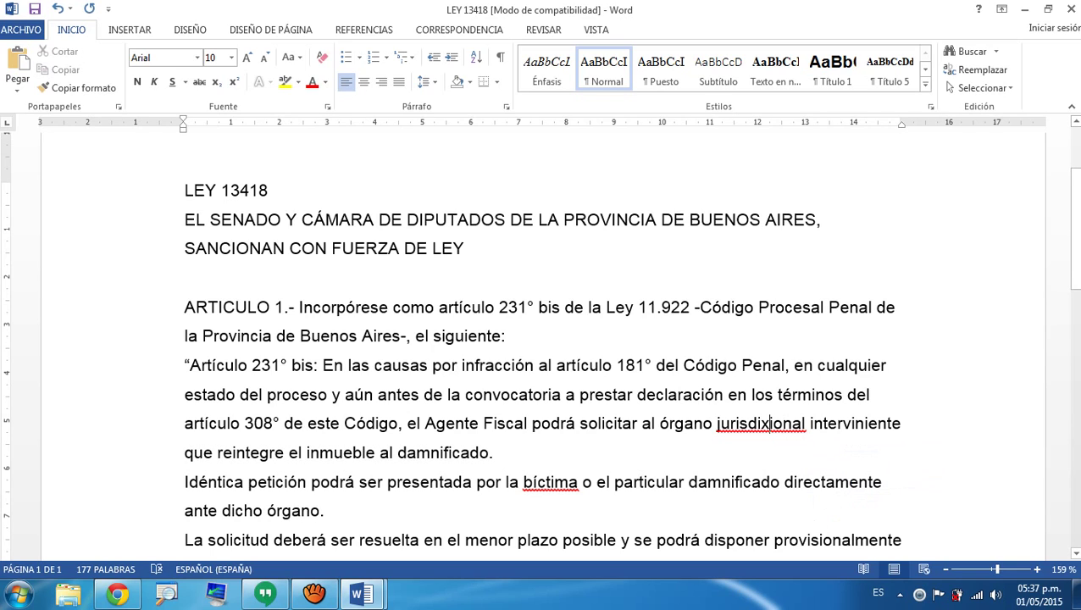
pyautogui.press('BackSpace')
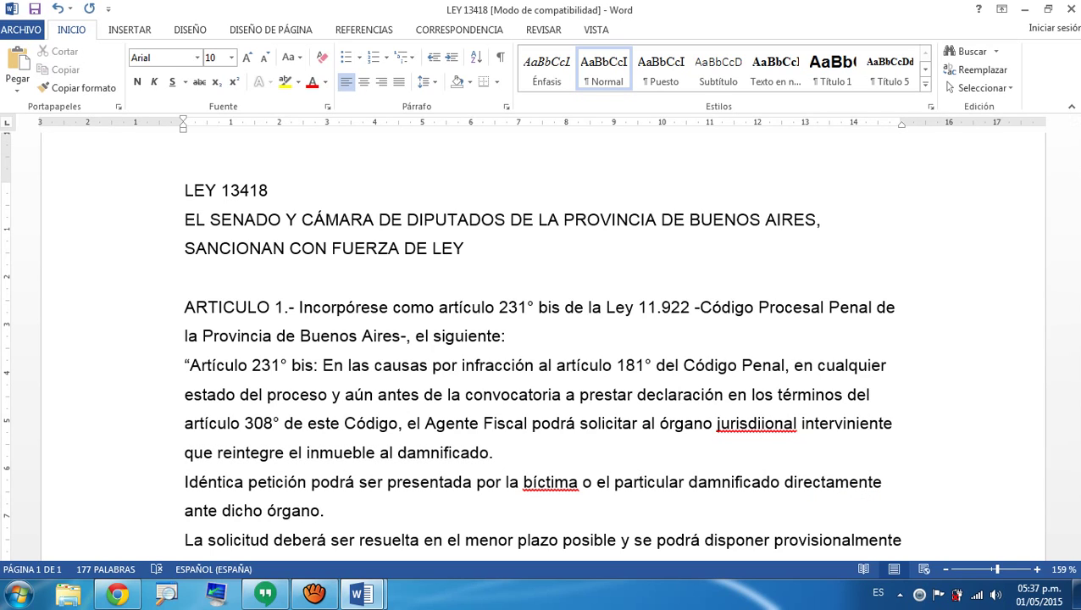
pyautogui.write('cc')
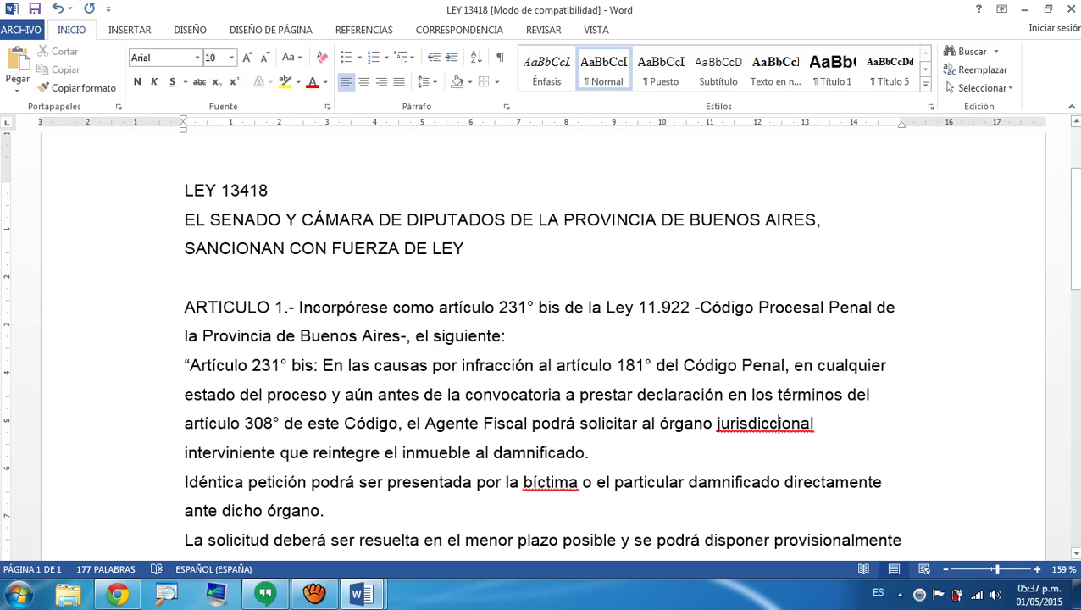
# Look for spelling options on the still underlined word "jurisdiccional"
pyautogui.click(590, 454)
pyautogui.rightClick(779, 422)
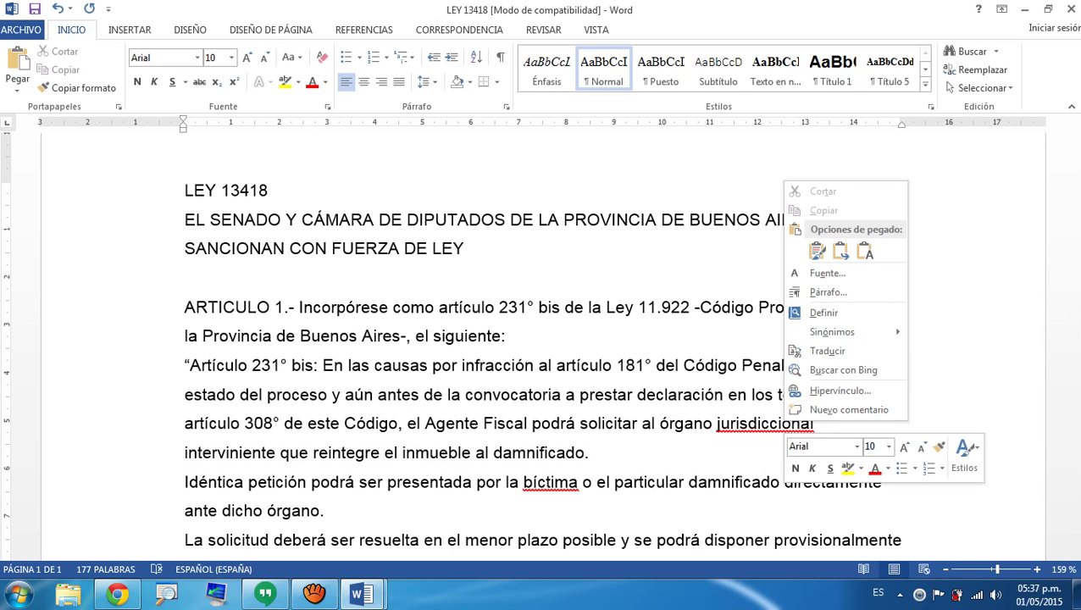
pyautogui.press('Escape')
pyautogui.rightClick(761, 427)
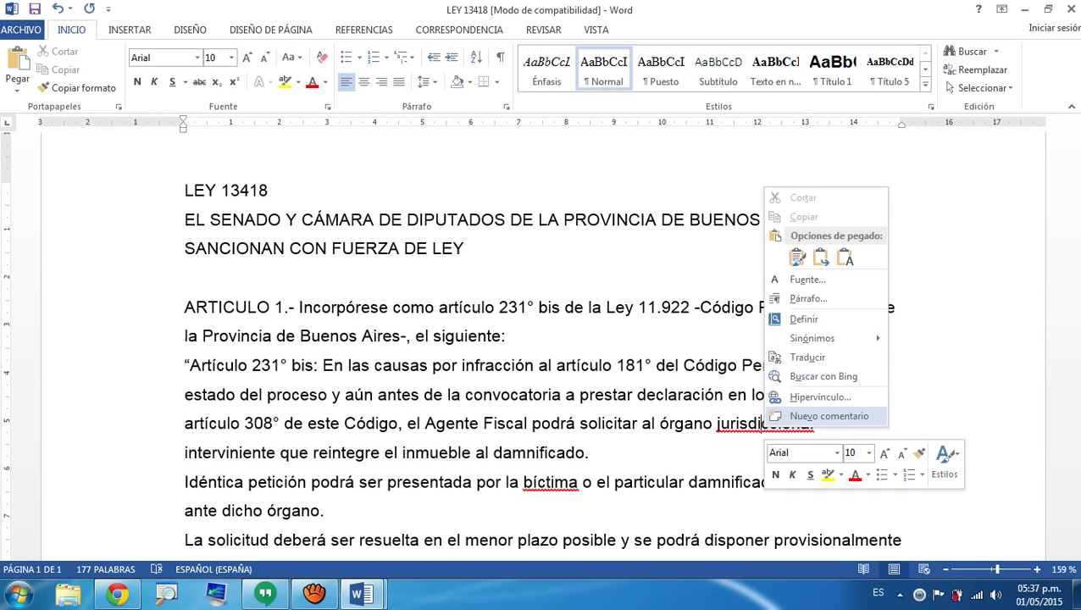
pyautogui.press('Escape')
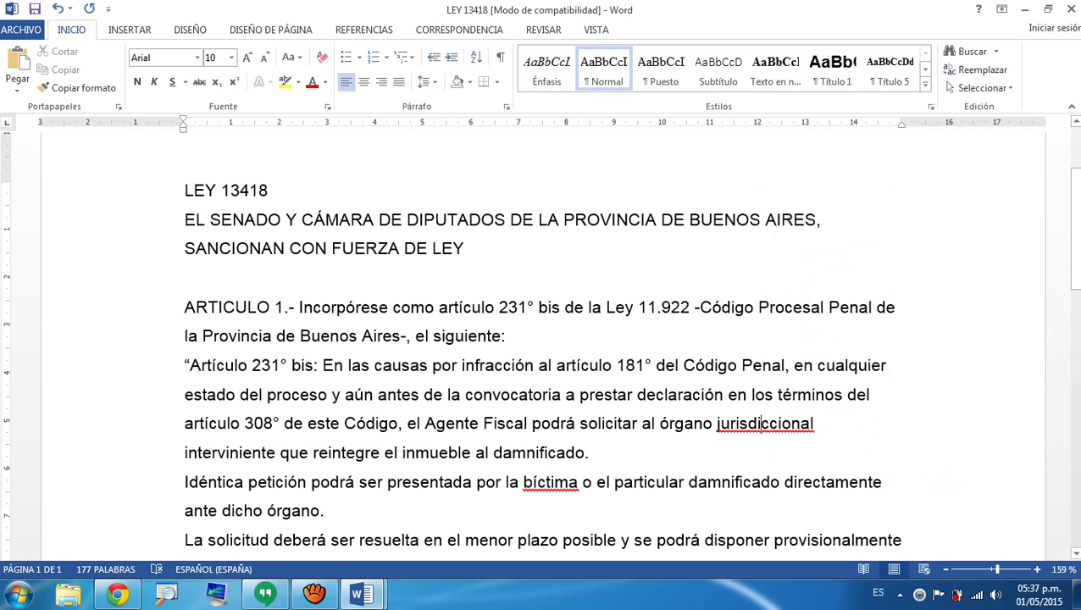
pyautogui.click(748, 423)
pyautogui.rightClick(749, 424)
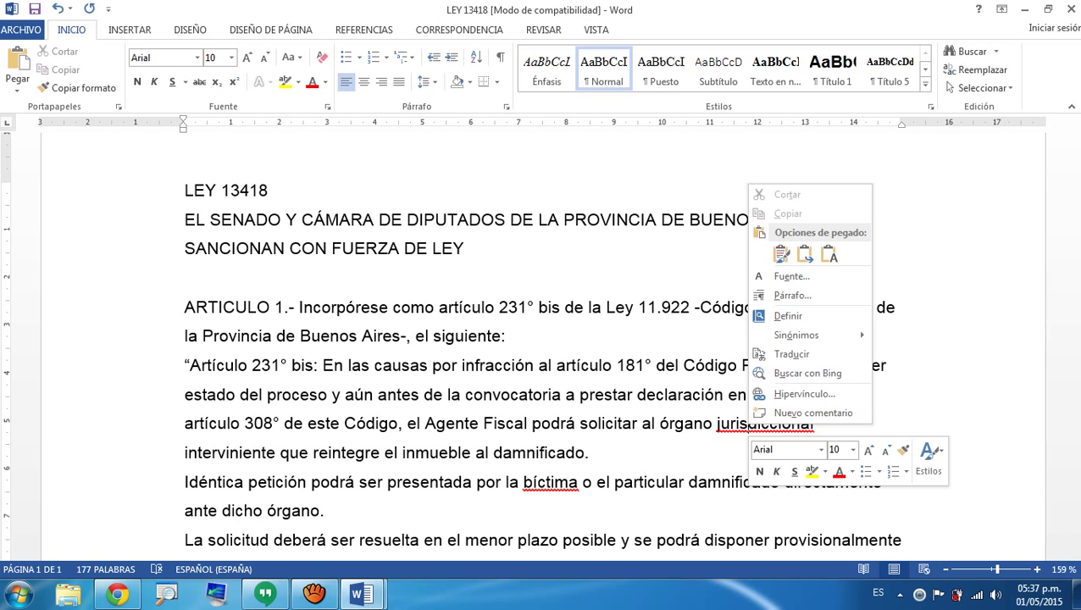
# Try to accept the change at "jurisdiccional" with the review tools and dismiss the resulting message
pyautogui.click(596, 30)
pyautogui.click(543, 29)
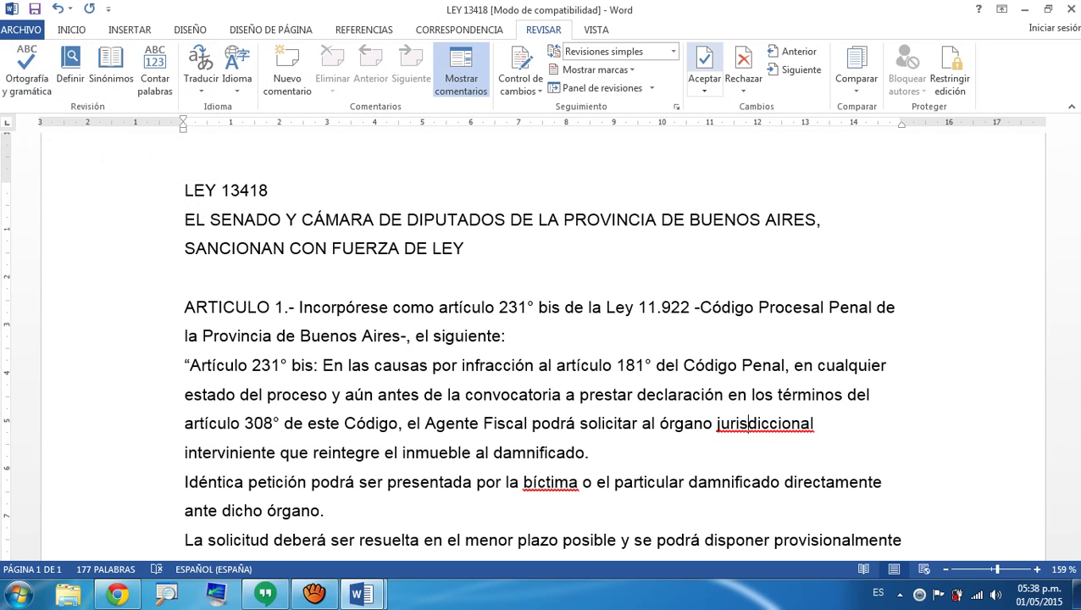
pyautogui.click(704, 61)
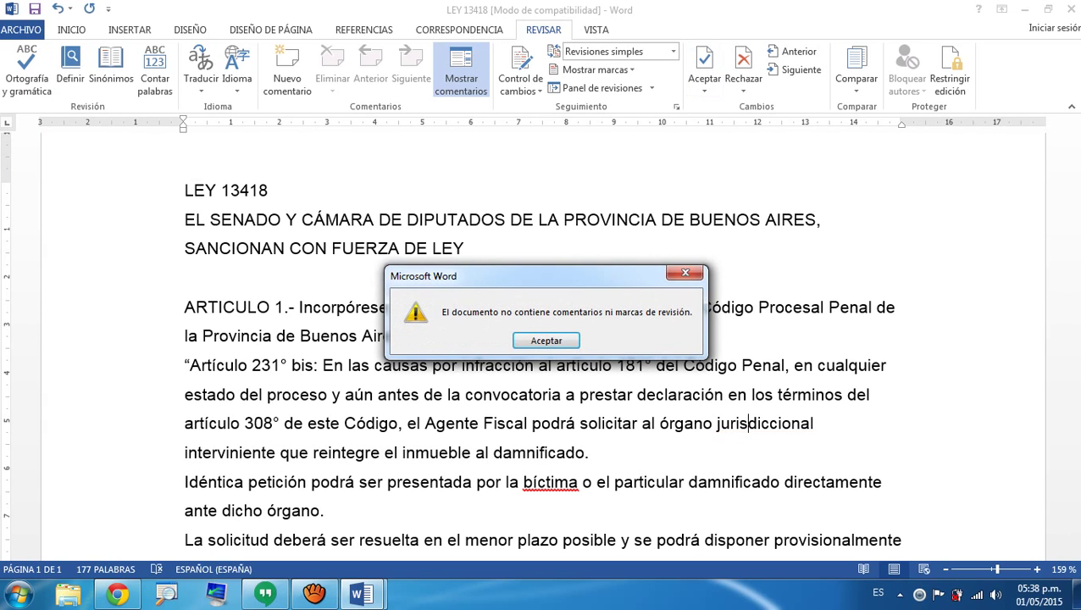
pyautogui.press('Return')
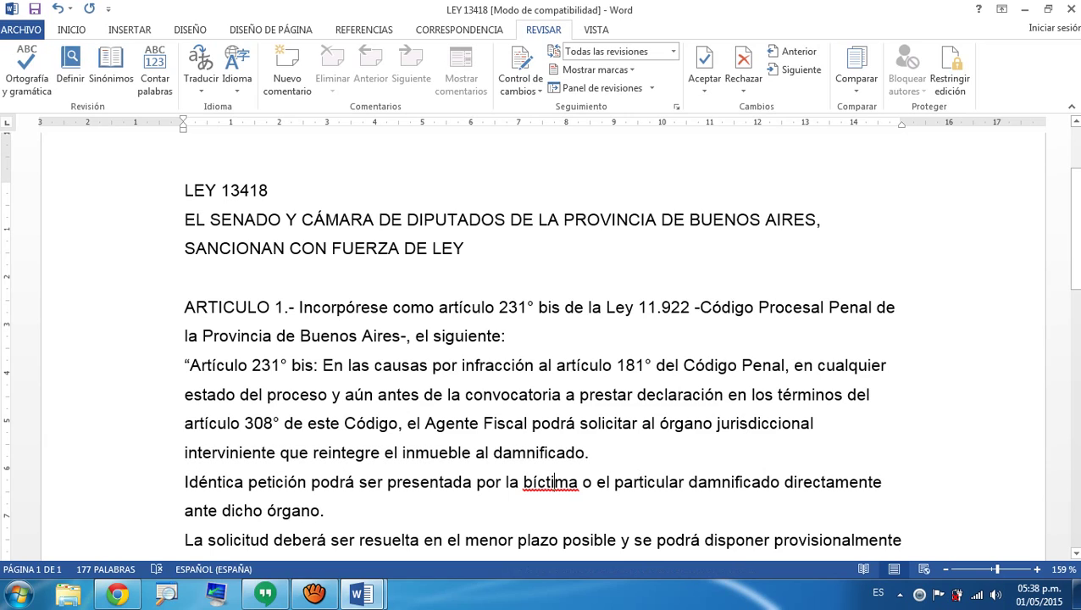
# Replace "bíctima" with the spelling suggestion "víctima" and "husurpados" with "usurpados"
pyautogui.rightClick(555, 481)
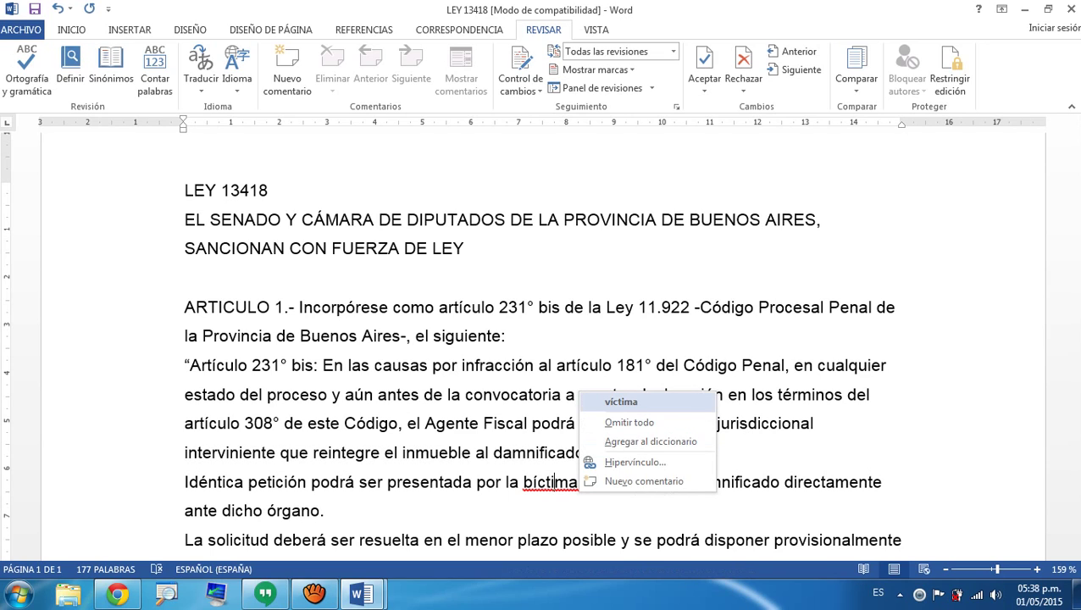
pyautogui.click(621, 402)
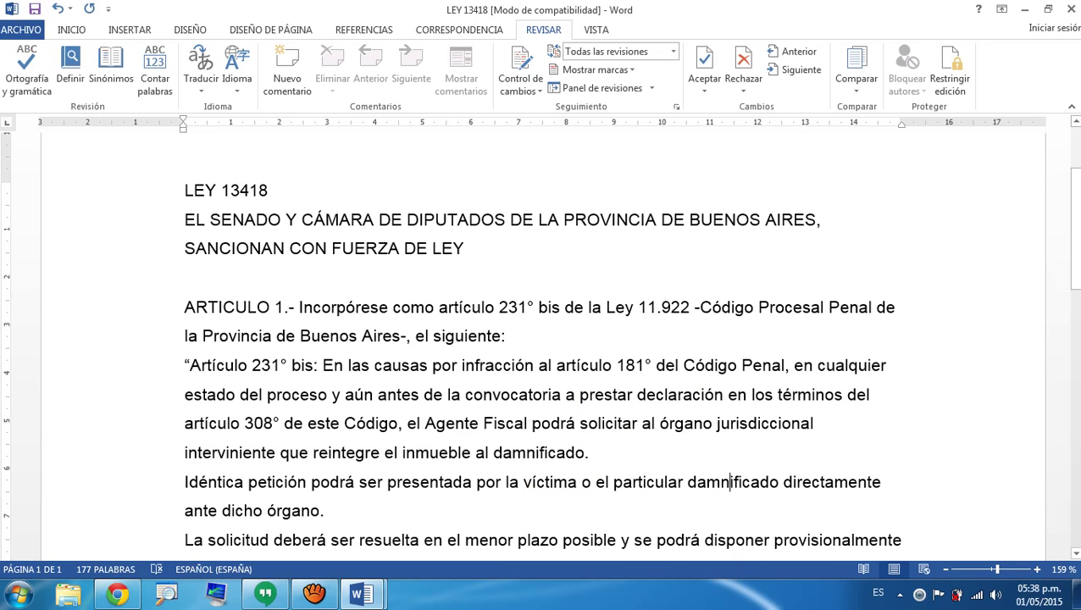
pyautogui.scroll(-4, 542, 339)
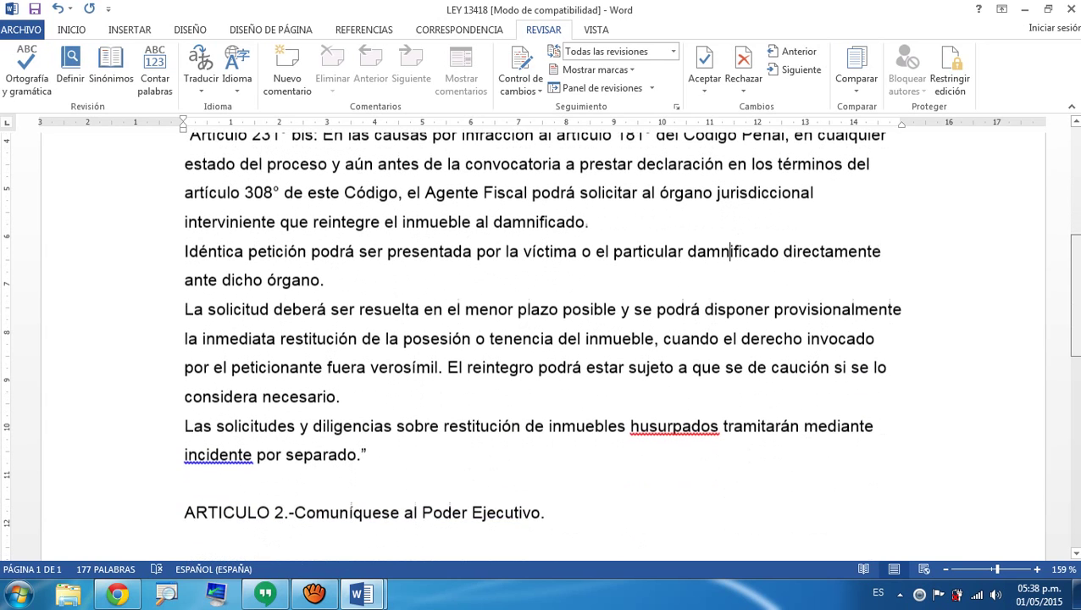
pyautogui.click(667, 425)
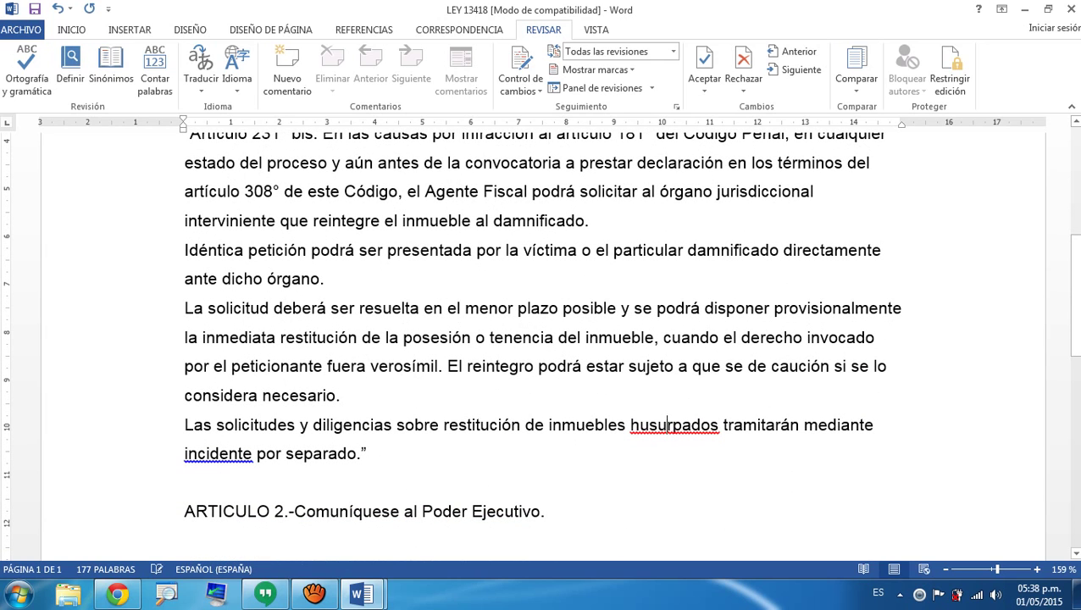
pyautogui.rightClick(719, 433)
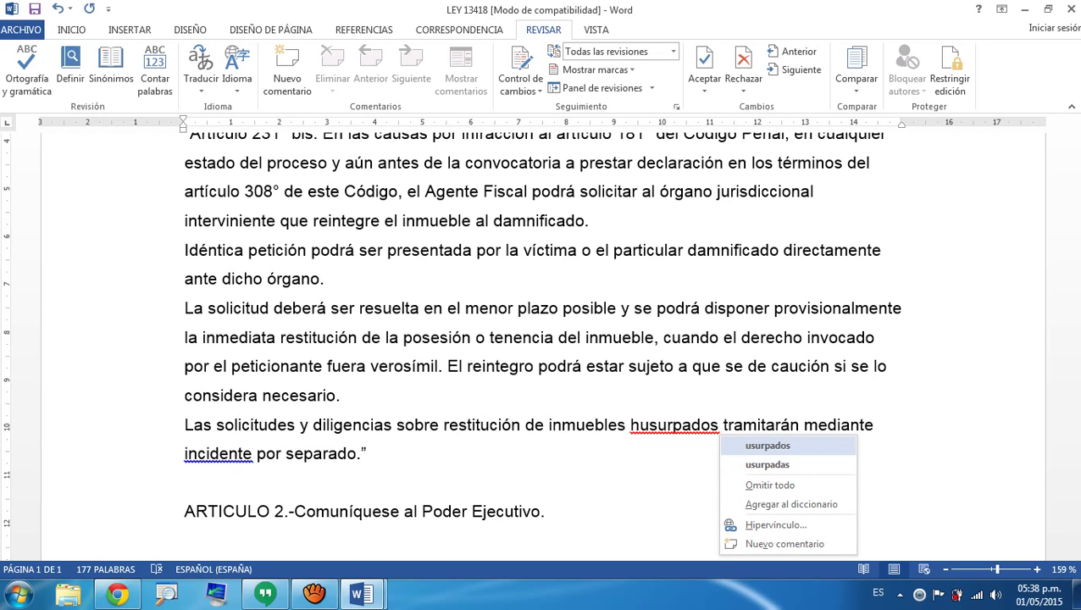
pyautogui.press('Return')
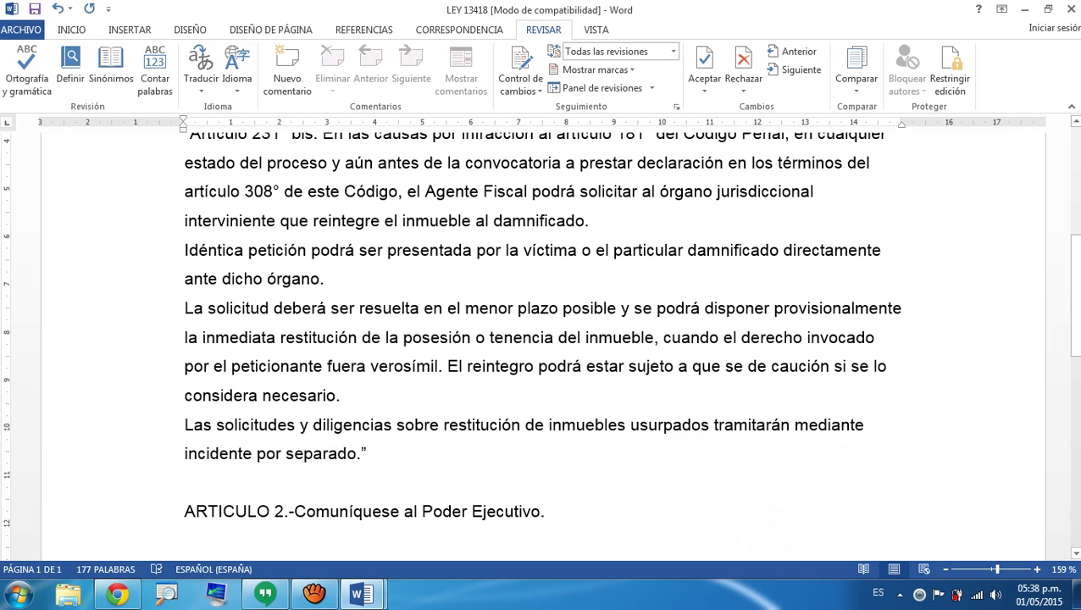
# Set the document zoom to one page so the entire page fits in the window
pyautogui.press('Down')
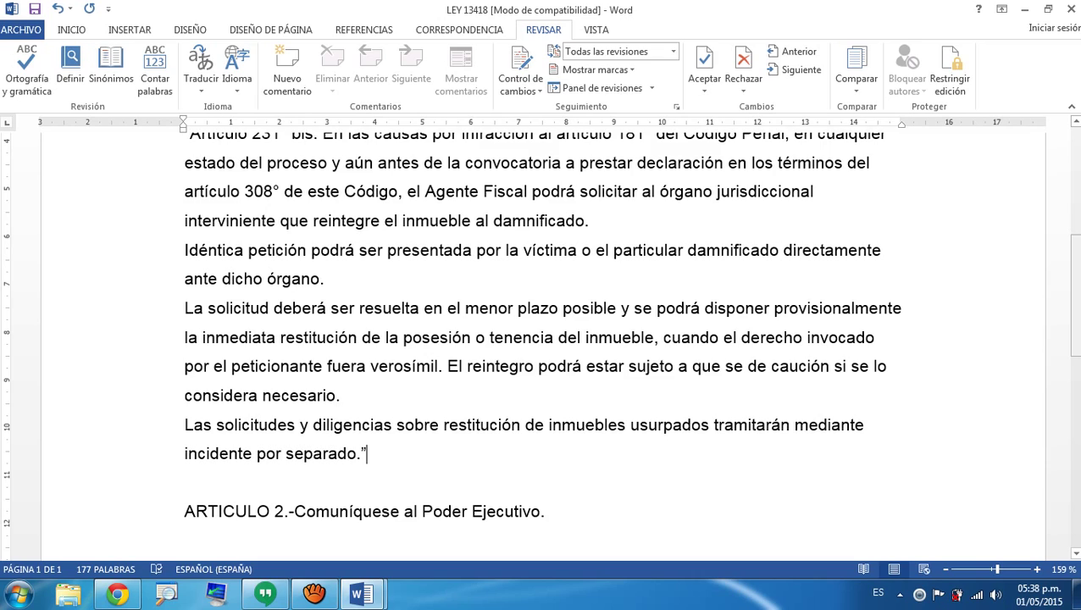
pyautogui.scroll(-2, 542, 339)
pyautogui.scroll(6, 543, 339)
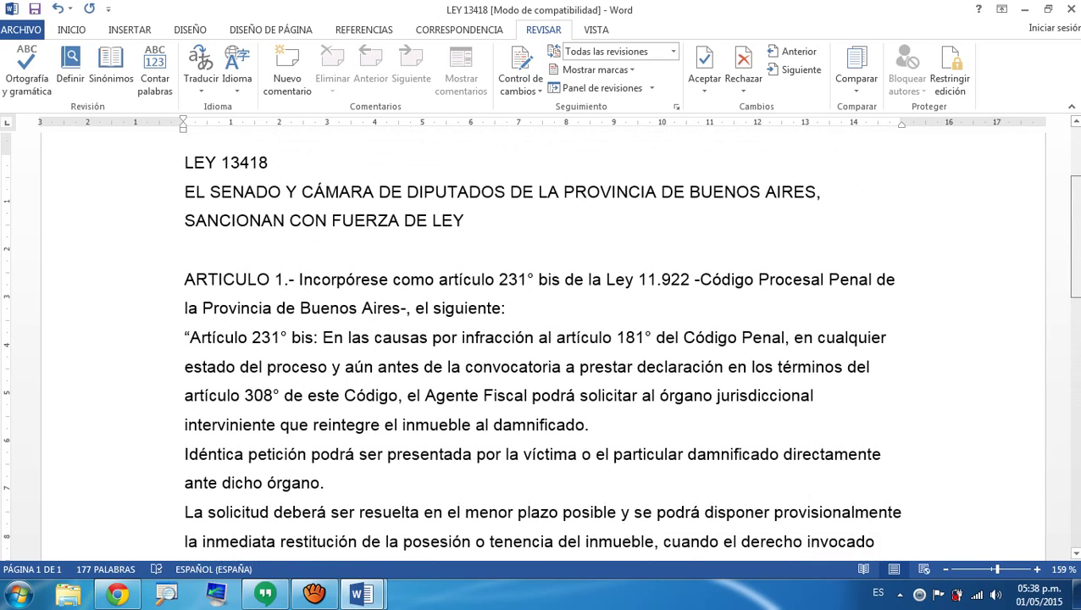
pyautogui.click(596, 29)
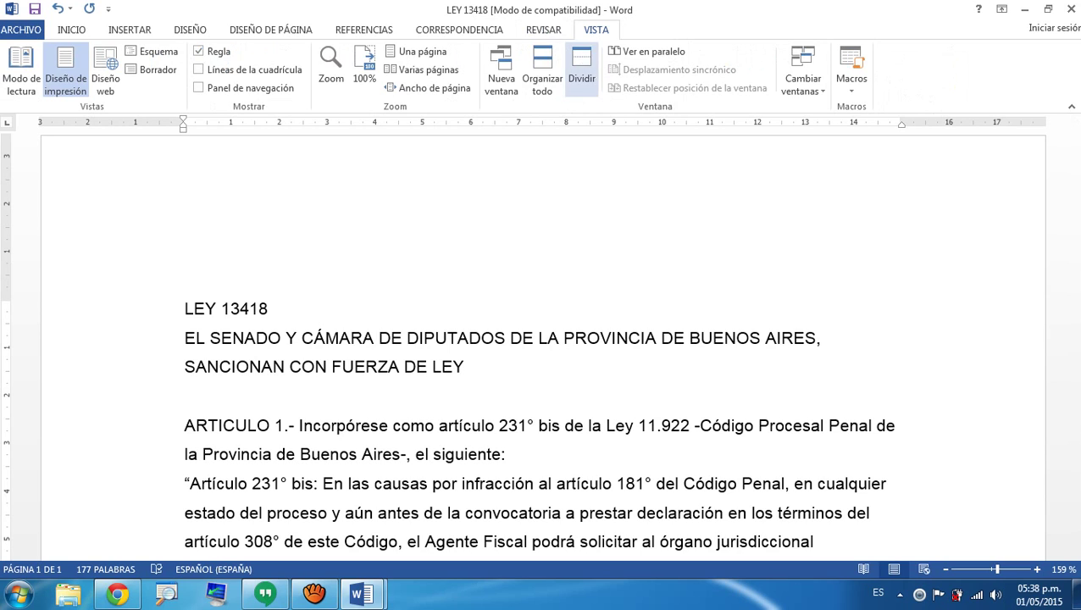
pyautogui.click(417, 52)
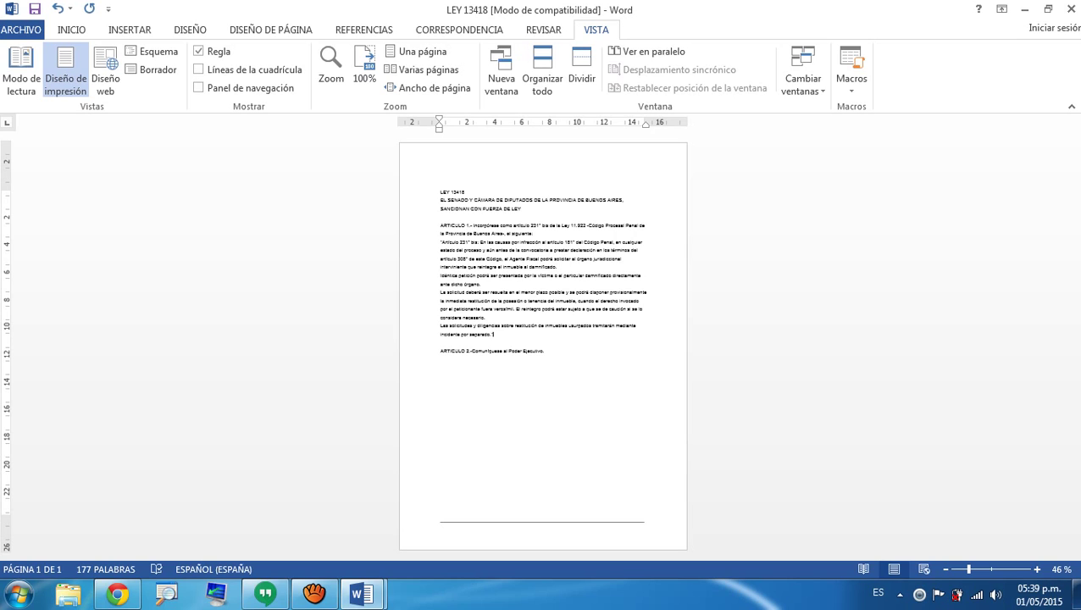
# Justify the text from "ARTICULO 1" through the end of the "ARTICULO 2" line, and deselect it
pyautogui.moveTo(547, 352); pyautogui.dragTo(440, 224)
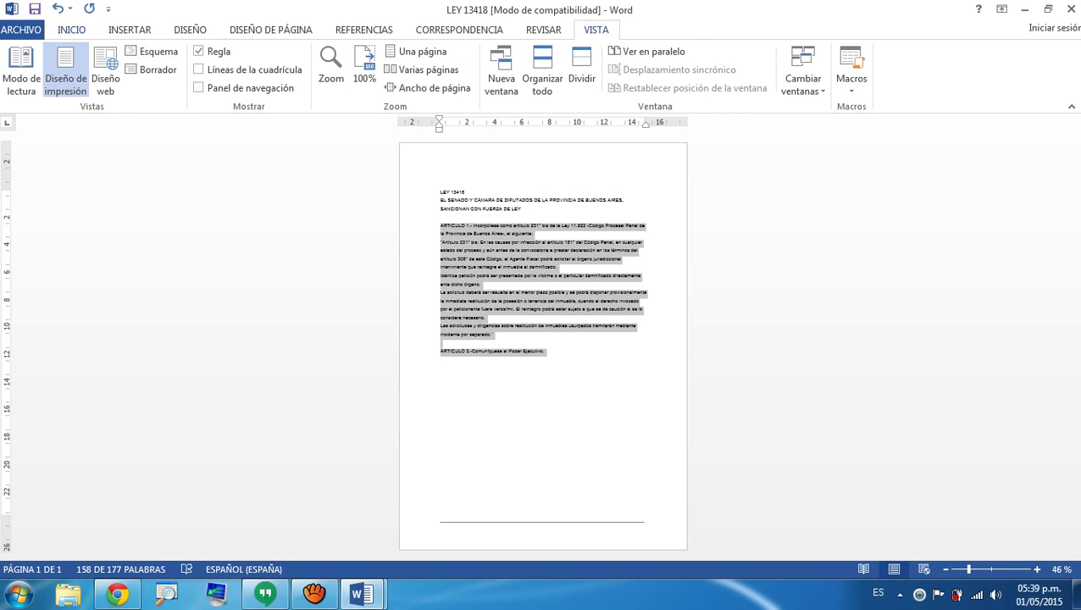
pyautogui.click(72, 30)
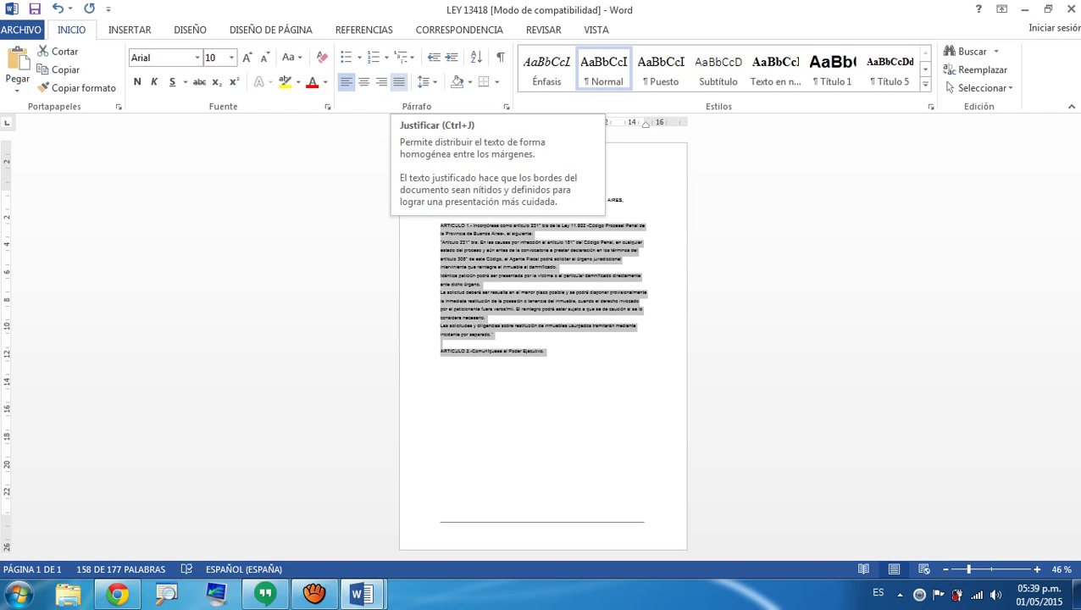
pyautogui.hotkey('ctrl', 'j')
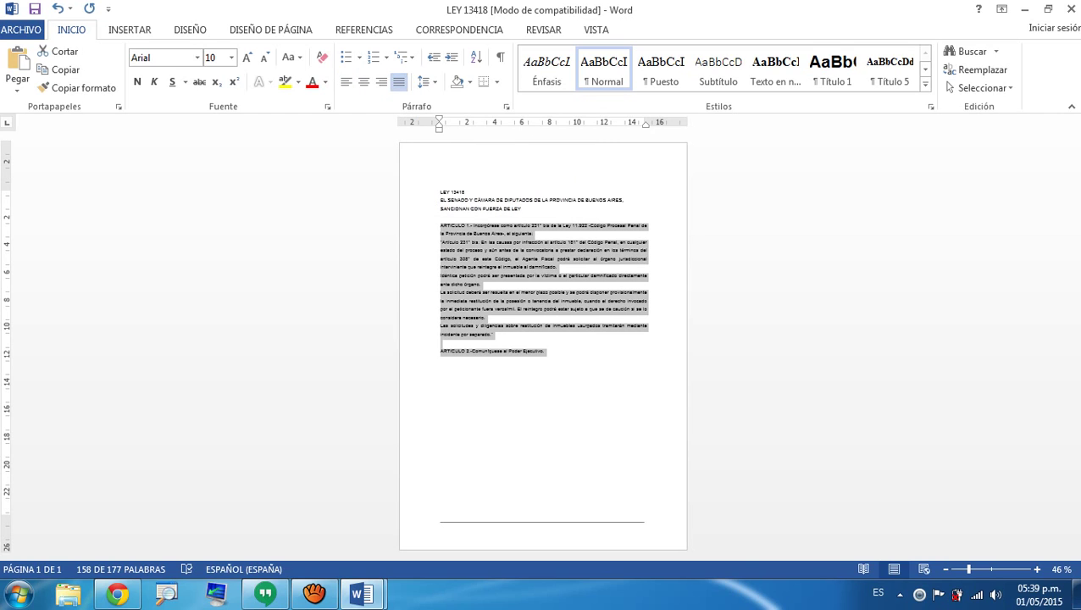
pyautogui.click(629, 293)
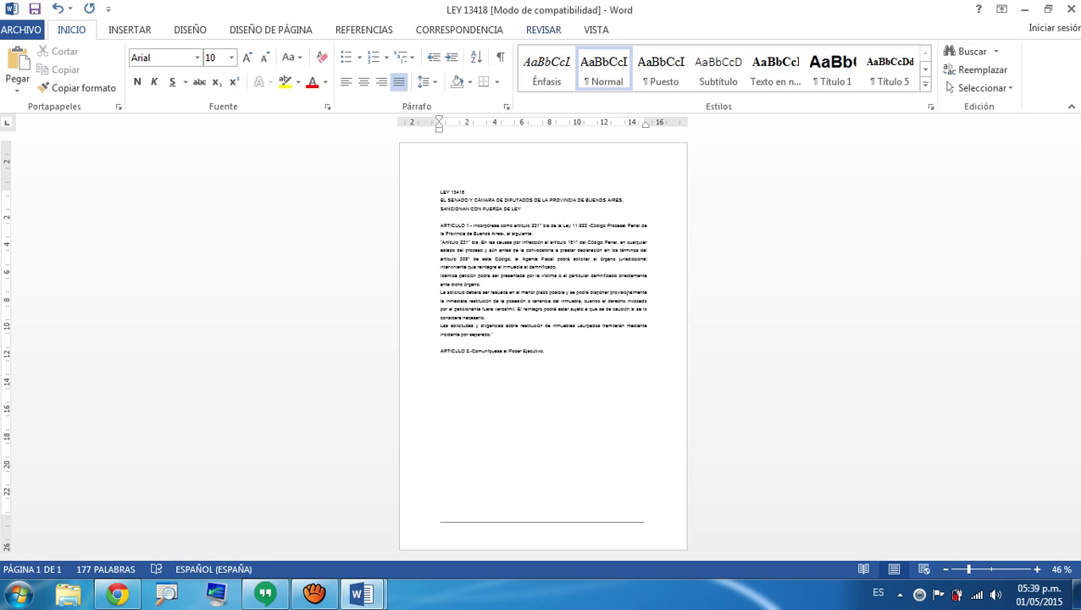
# Zoom the document to page width and bring the "LEY 13418" heading into view
pyautogui.hotkey('alt', 'n')
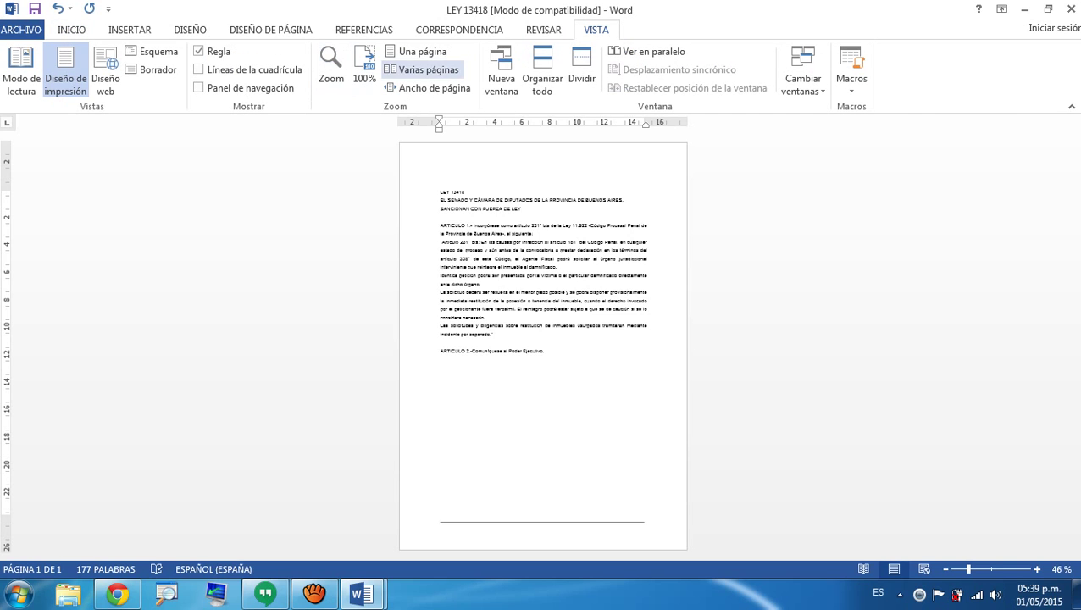
pyautogui.click(428, 89)
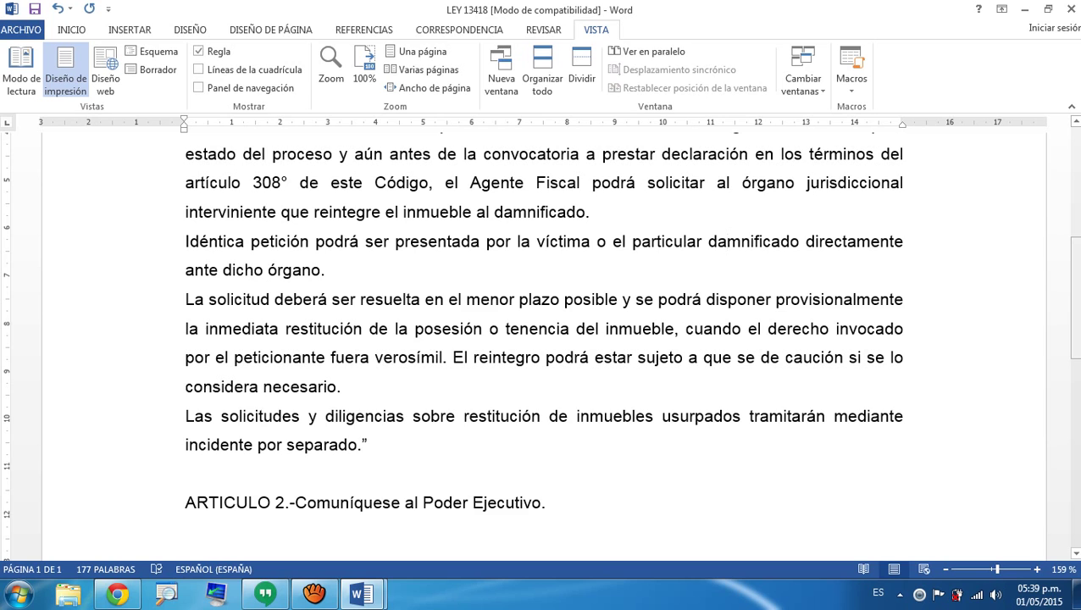
pyautogui.scroll(4, 1075, 296)
pyautogui.scroll(2, 1075, 297)
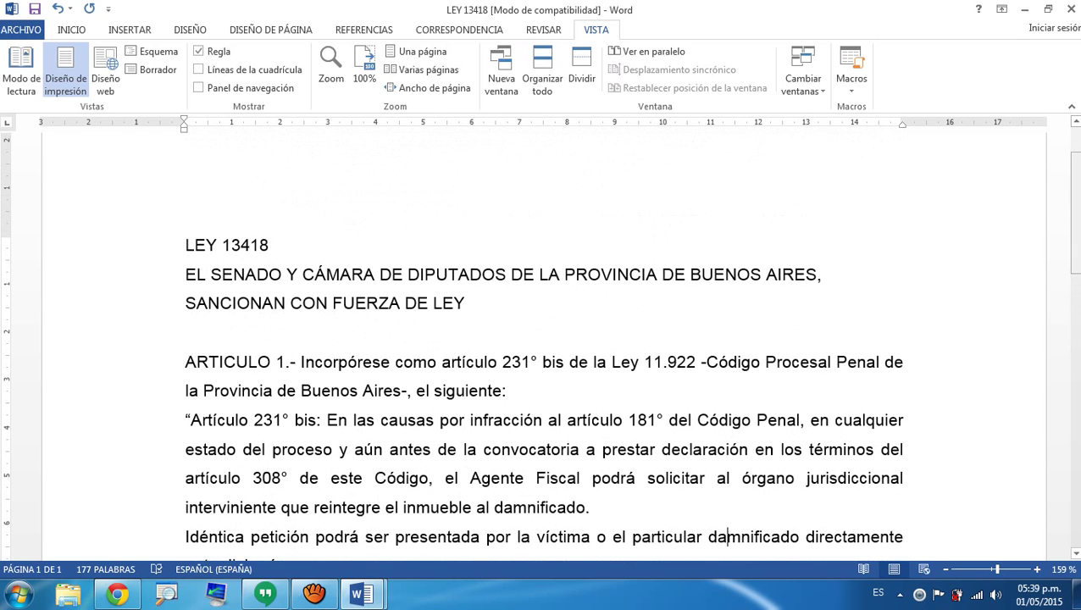
# Select the heading backwards from the end of "FUERZA DE LEY" to "LEY 13418", and clear the selection
pyautogui.click(465, 303)
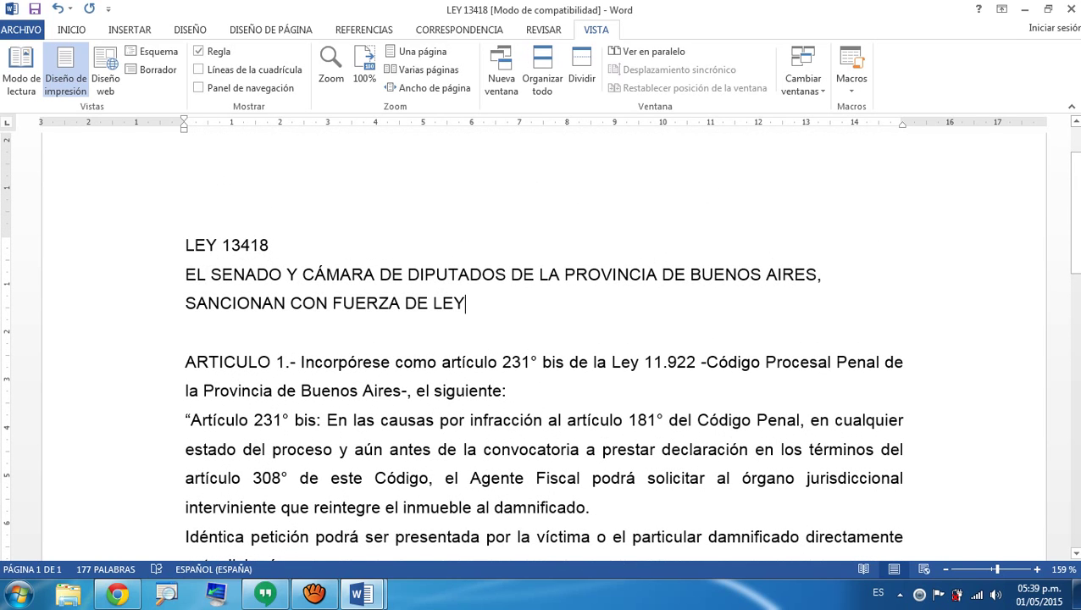
pyautogui.hotkey('ctrl', 'shift', 'Left')
pyautogui.hotkey('ctrl', 'shift', 'Left')
pyautogui.hotkey('ctrl', 'shift', 'Left')
pyautogui.hotkey('ctrl', 'shift', 'Left')
pyautogui.hotkey('ctrl', 'shift', 'Left')
pyautogui.hotkey('ctrl', 'shift', 'Up')
pyautogui.hotkey('ctrl', 'shift', 'Up')
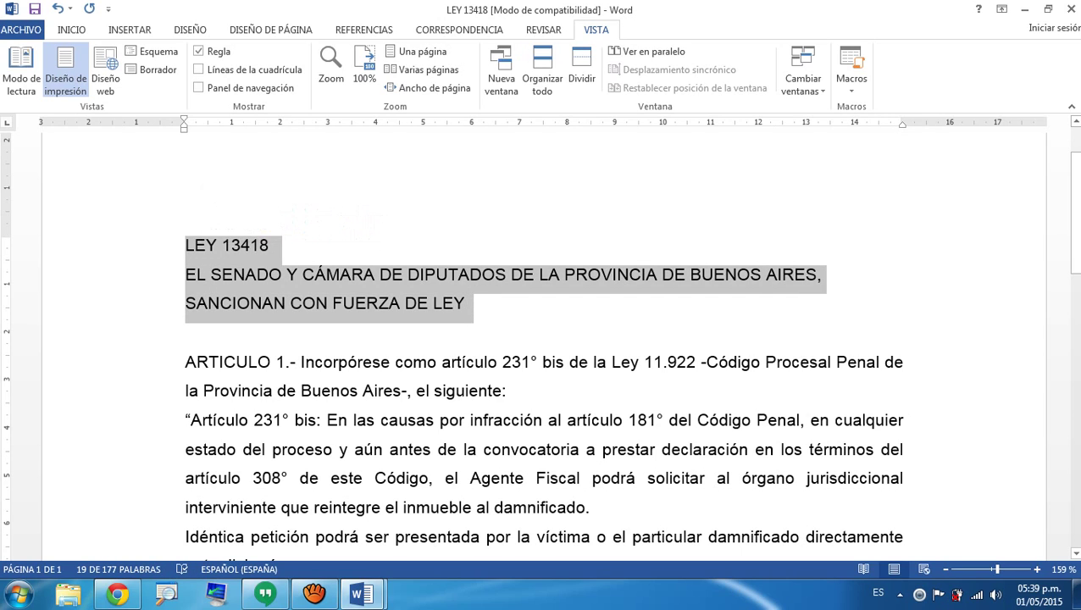
pyautogui.click(351, 275)
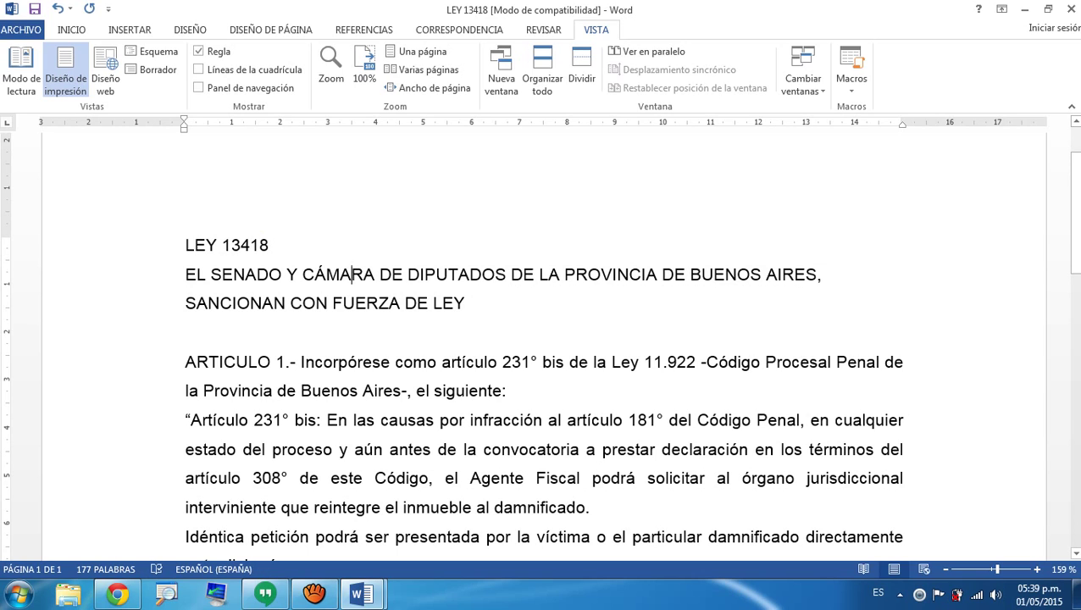
# Set the font size of the whole heading, from "LEY 13418" through "FUERZA DE LEY", to 16
pyautogui.click(186, 246)
pyautogui.hotkey('ctrl', 'shift', 'Right')
pyautogui.hotkey('ctrl', 'shift', 'Right')
pyautogui.hotkey('ctrl', 'shift', 'Right')
pyautogui.hotkey('ctrl', 'shift', 'Right')
pyautogui.hotkey('ctrl', 'shift', 'Right')
pyautogui.hotkey('ctrl', 'shift', 'Right')
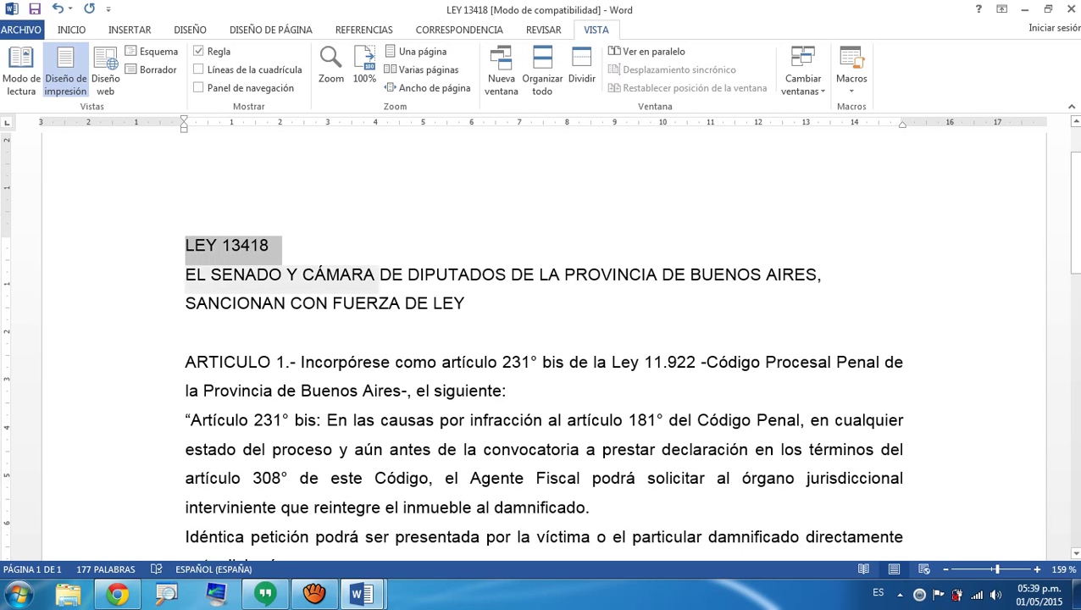
pyautogui.hotkey('ctrl', 'shift', 'Right')
pyautogui.hotkey('ctrl', 'shift', 'Right')
pyautogui.hotkey('ctrl', 'shift', 'Right')
pyautogui.hotkey('ctrl', 'shift', 'Right')
pyautogui.hotkey('ctrl', 'shift', 'Right')
pyautogui.hotkey('ctrl', 'shift', 'Right')
pyautogui.hotkey('ctrl', 'shift', 'Right')
pyautogui.hotkey('ctrl', 'shift', 'Right')
pyautogui.hotkey('ctrl', 'shift', 'Right')
pyautogui.hotkey('ctrl', 'shift', 'Right')
pyautogui.hotkey('ctrl', 'shift', 'Right')
pyautogui.hotkey('ctrl', 'shift', 'Right')
pyautogui.hotkey('ctrl', 'shift', 'Right')
pyautogui.hotkey('ctrl', 'shift', 'Right')
pyautogui.hotkey('ctrl', 'shift', 'Right')
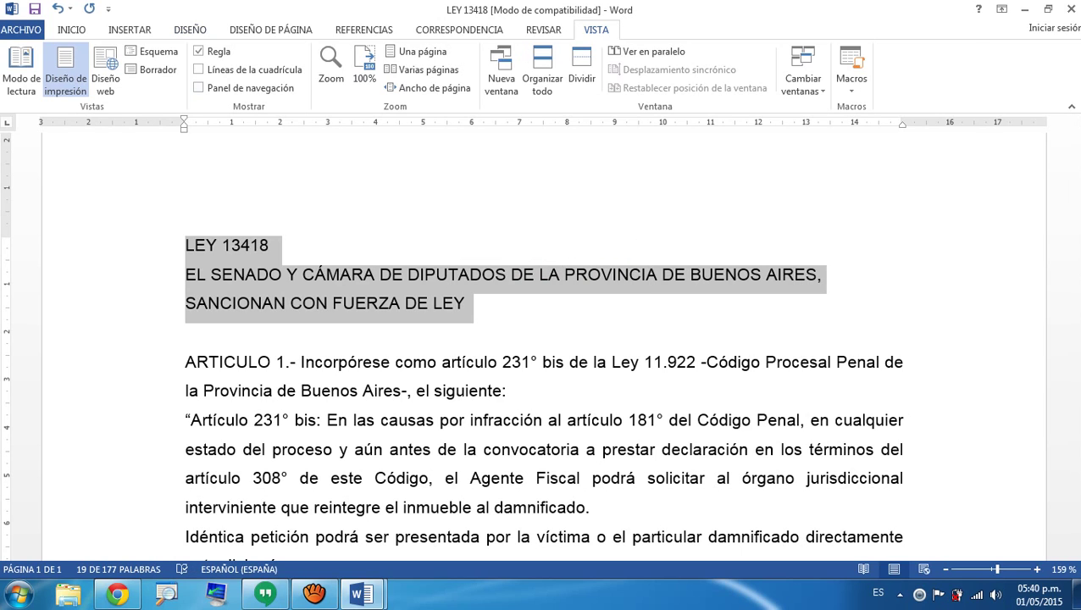
pyautogui.hotkey('alt', 'o')
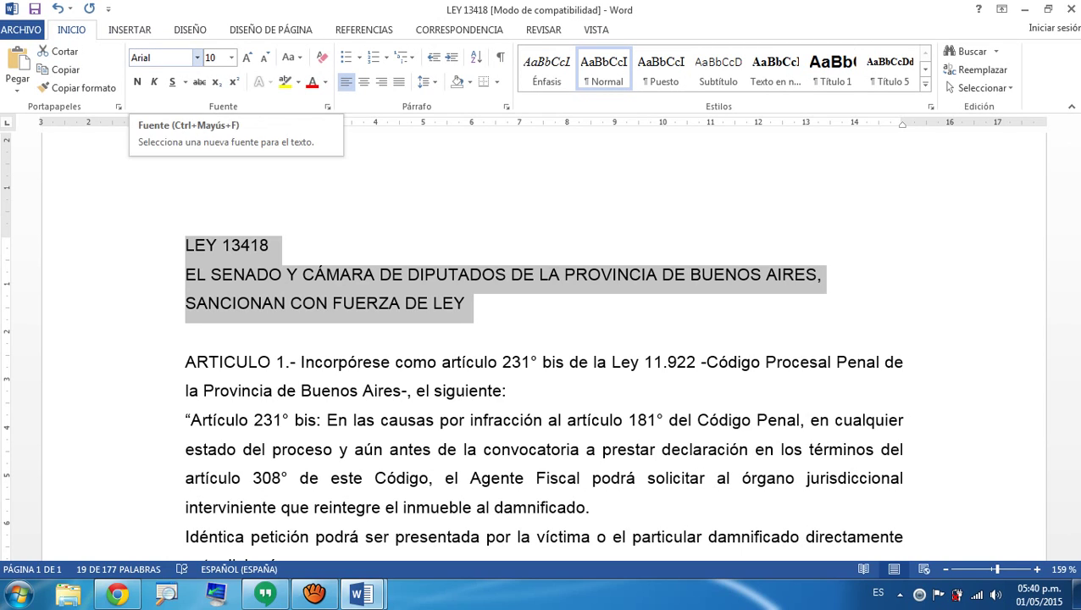
pyautogui.click(197, 57)
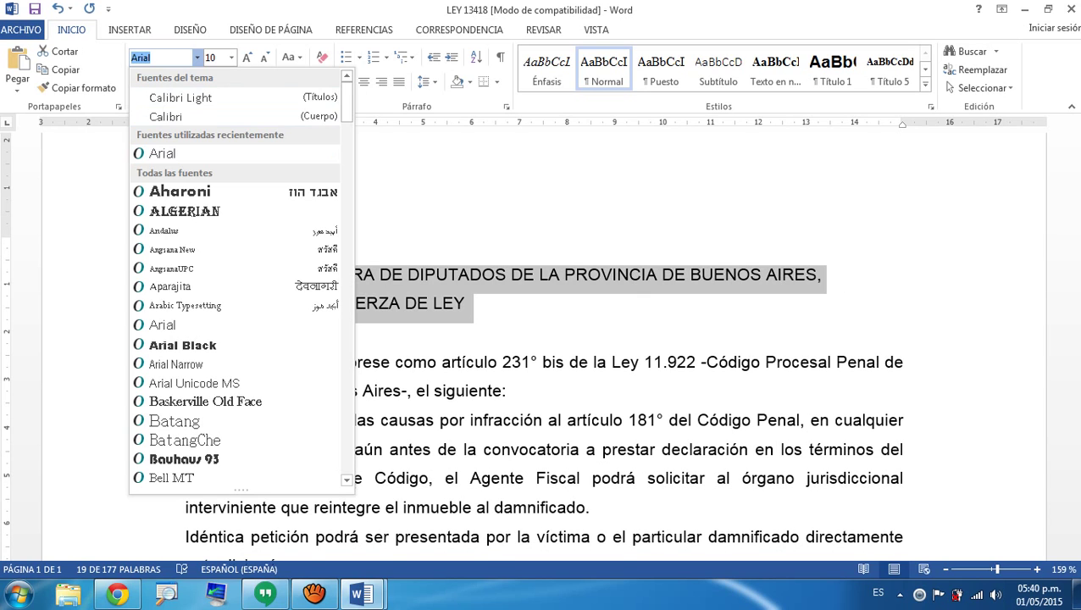
pyautogui.click(197, 58)
pyautogui.click(230, 58)
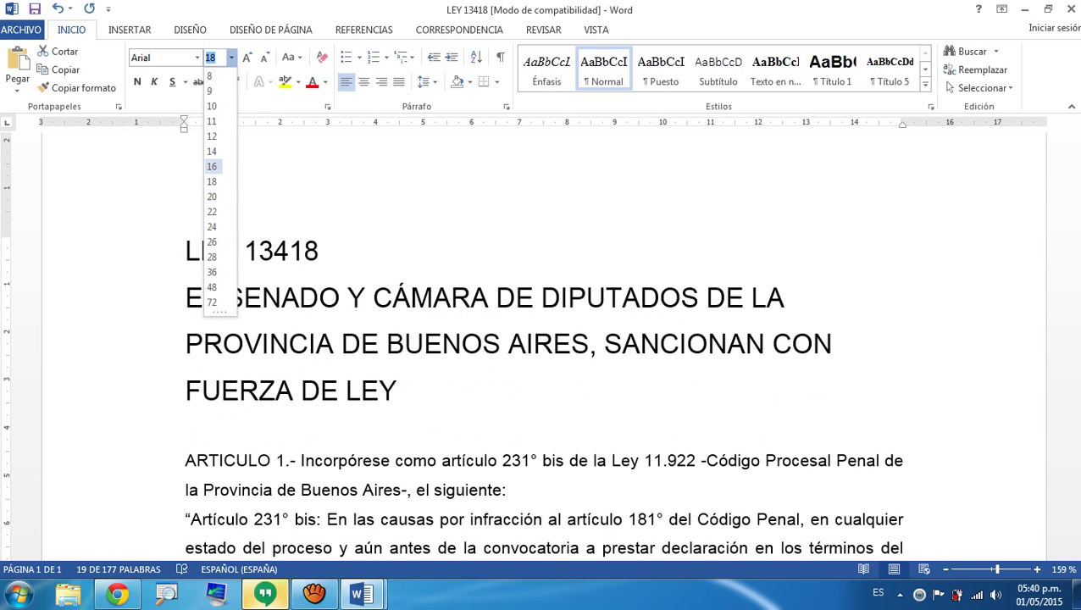
pyautogui.click(212, 164)
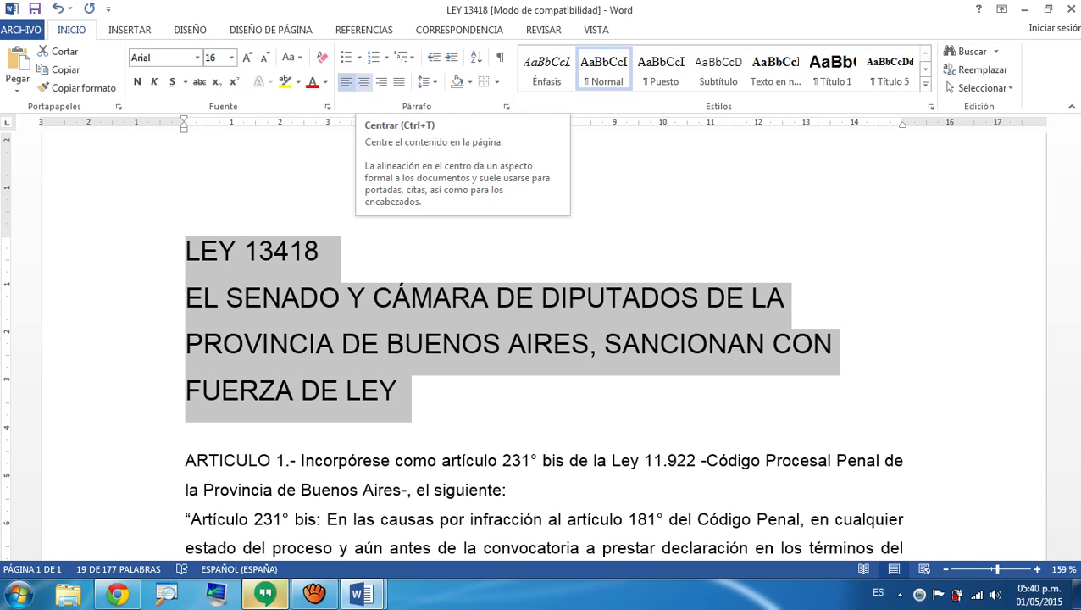
# Center the heading from "LEY 13418" through "FUERZA DE LEY" and make it bold
pyautogui.click(363, 82)
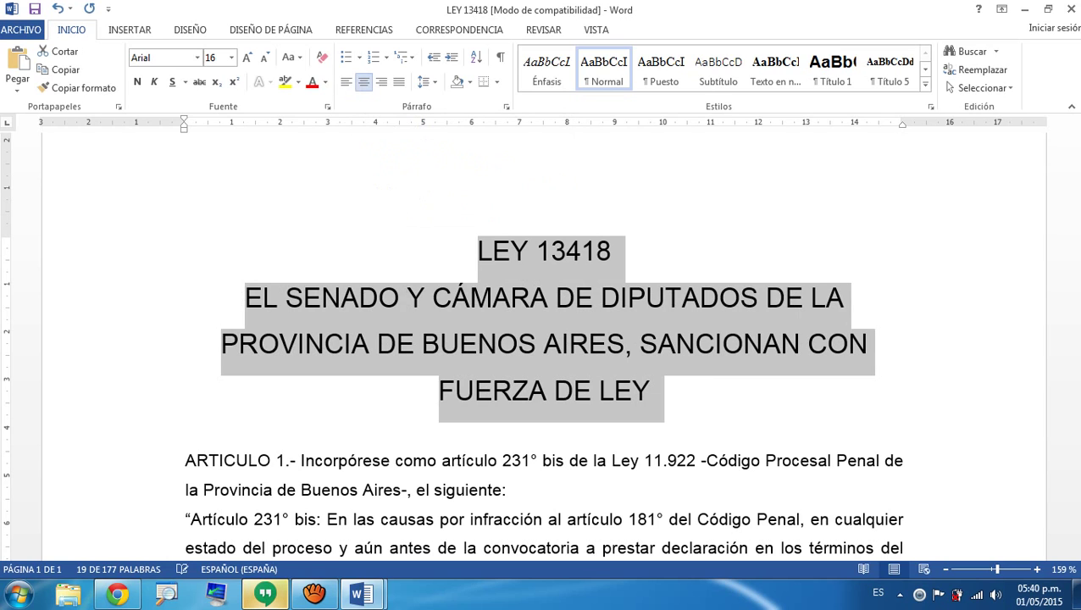
pyautogui.click(651, 390)
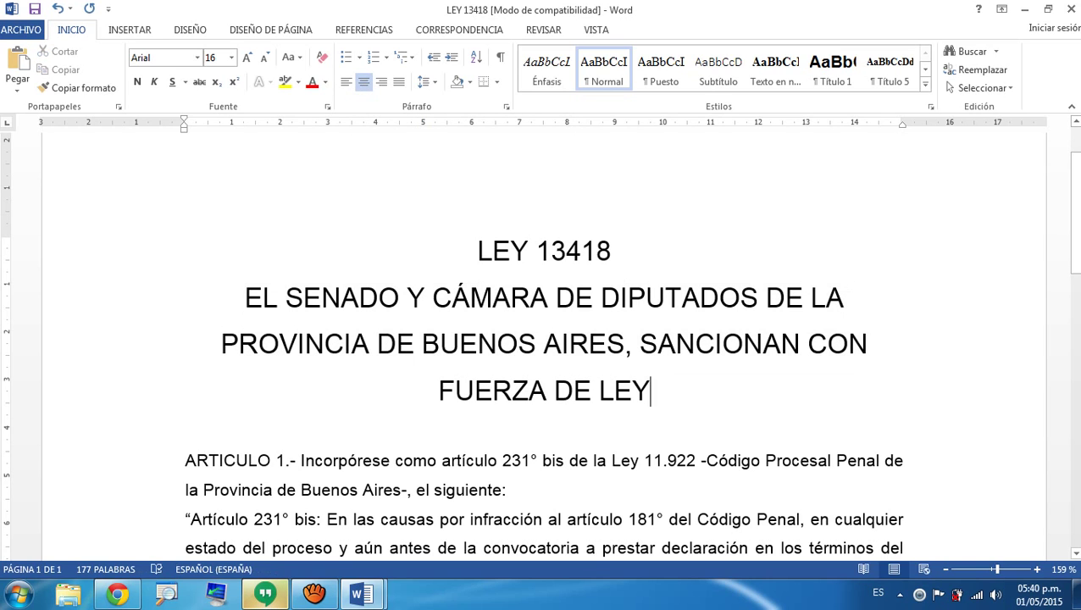
pyautogui.moveTo(651, 389); pyautogui.dragTo(478, 251)
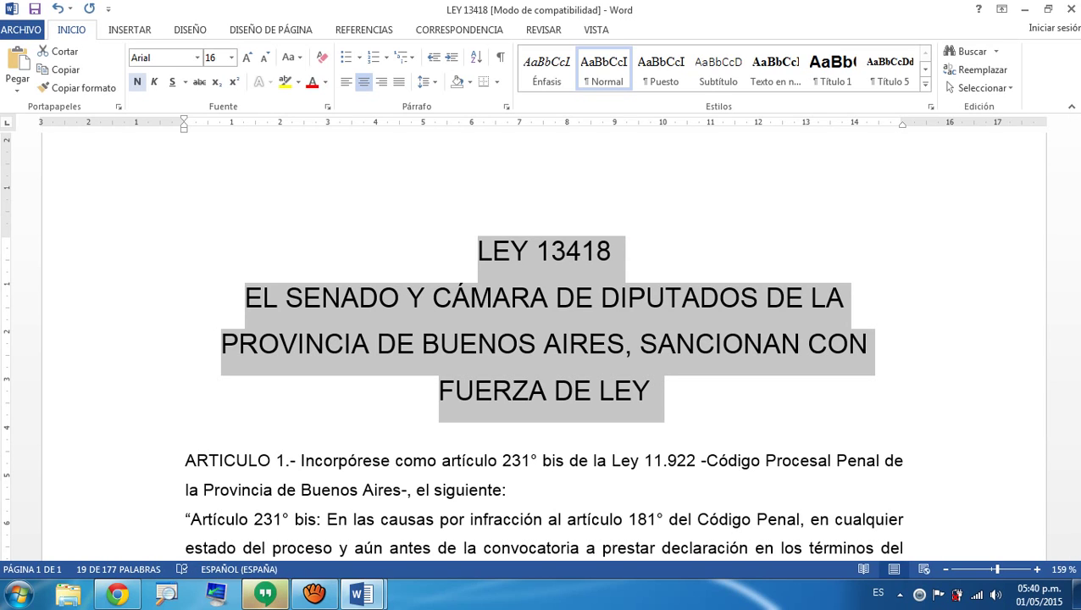
pyautogui.click(136, 81)
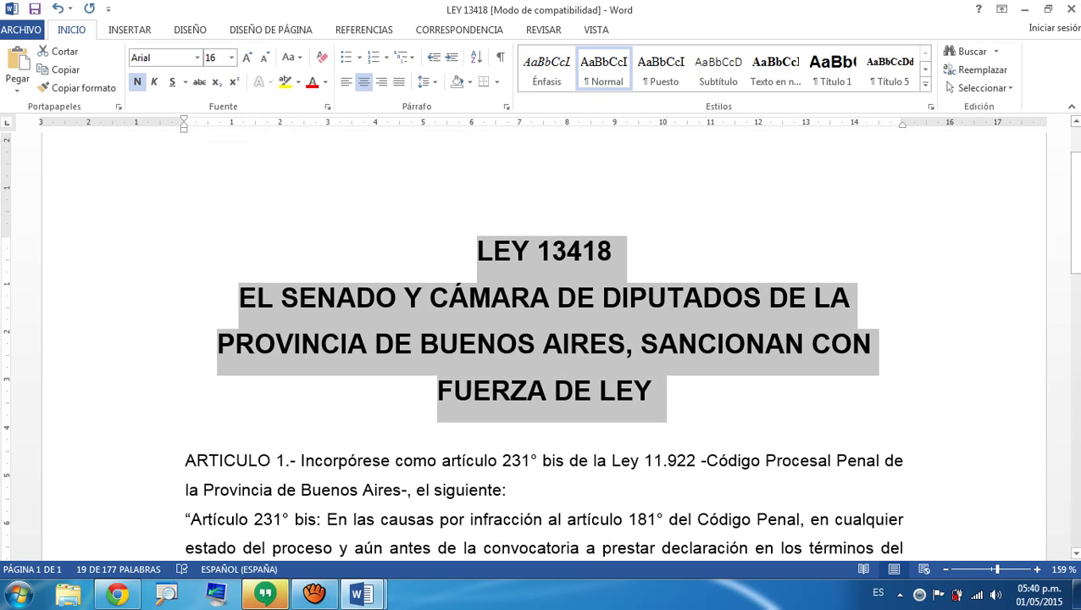
pyautogui.click(186, 432)
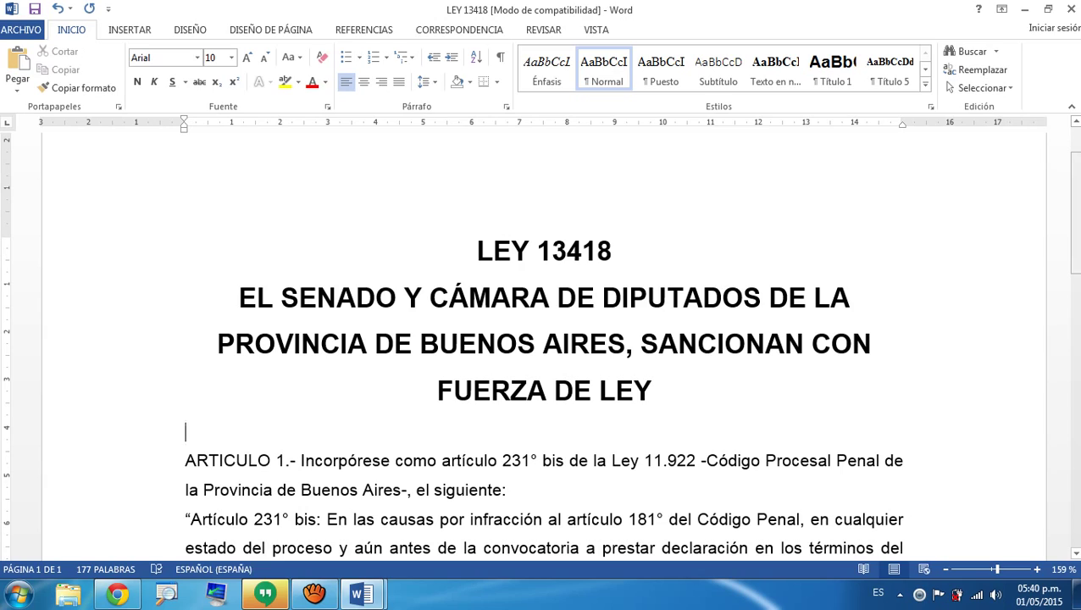
# Look through the body text from "ARTICULO 1" down to the "ARTICULO 2" line
pyautogui.scroll(-3, 543, 353)
pyautogui.scroll(-1, 542, 352)
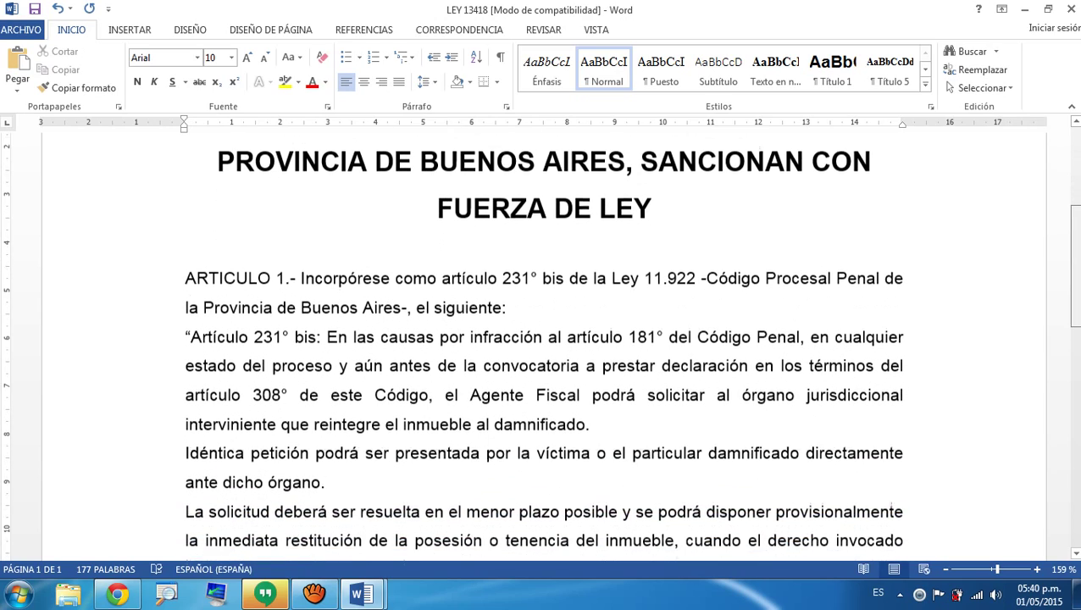
pyautogui.scroll(-1, 542, 352)
pyautogui.scroll(-1, 542, 353)
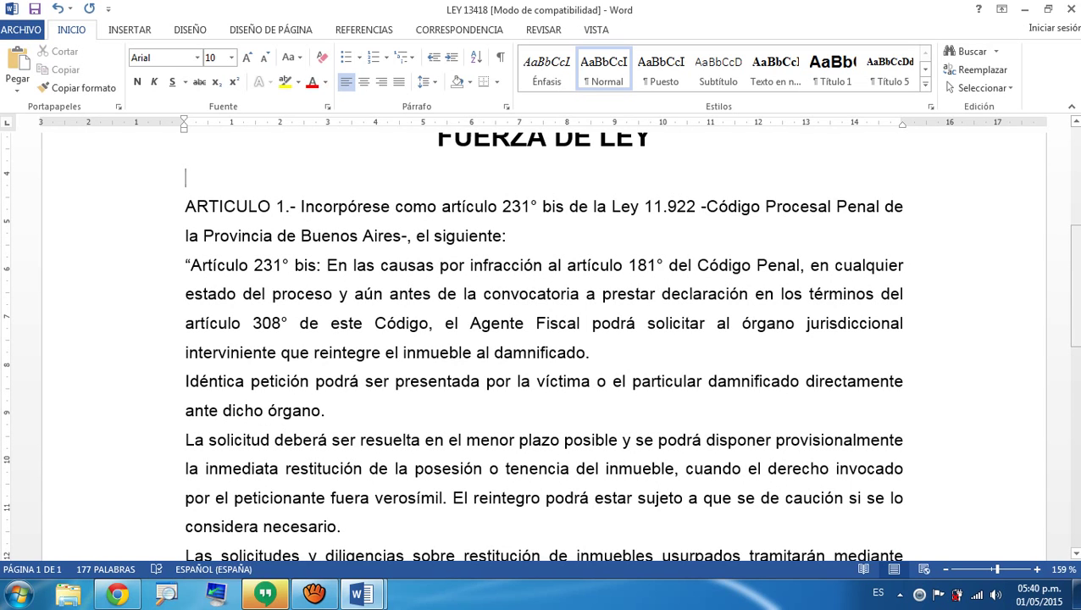
pyautogui.scroll(-4, 542, 353)
pyautogui.scroll(-6, 543, 353)
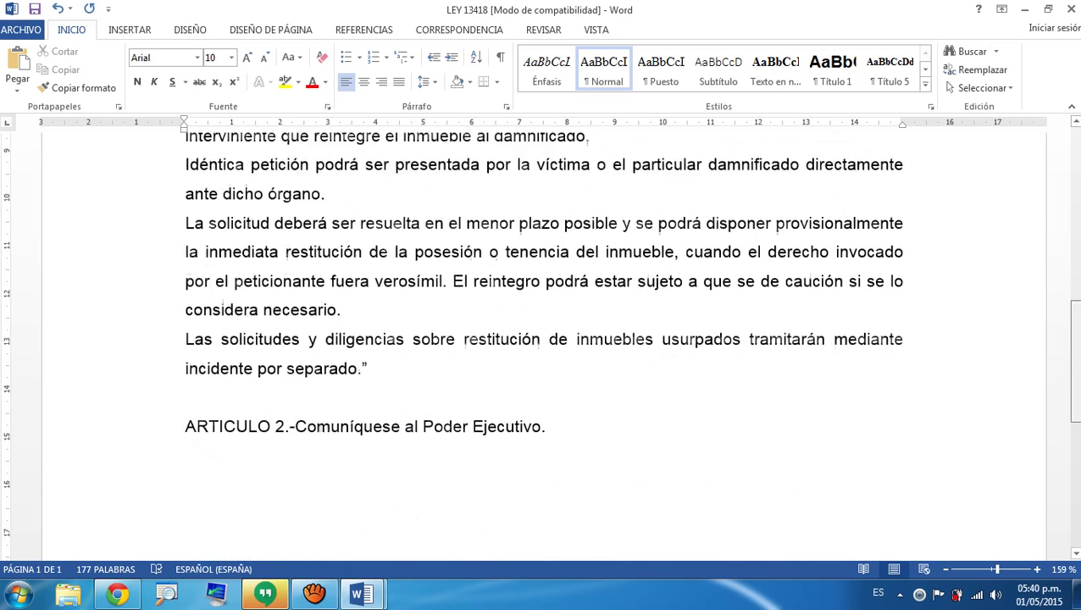
pyautogui.scroll(6, 543, 352)
pyautogui.scroll(5, 542, 353)
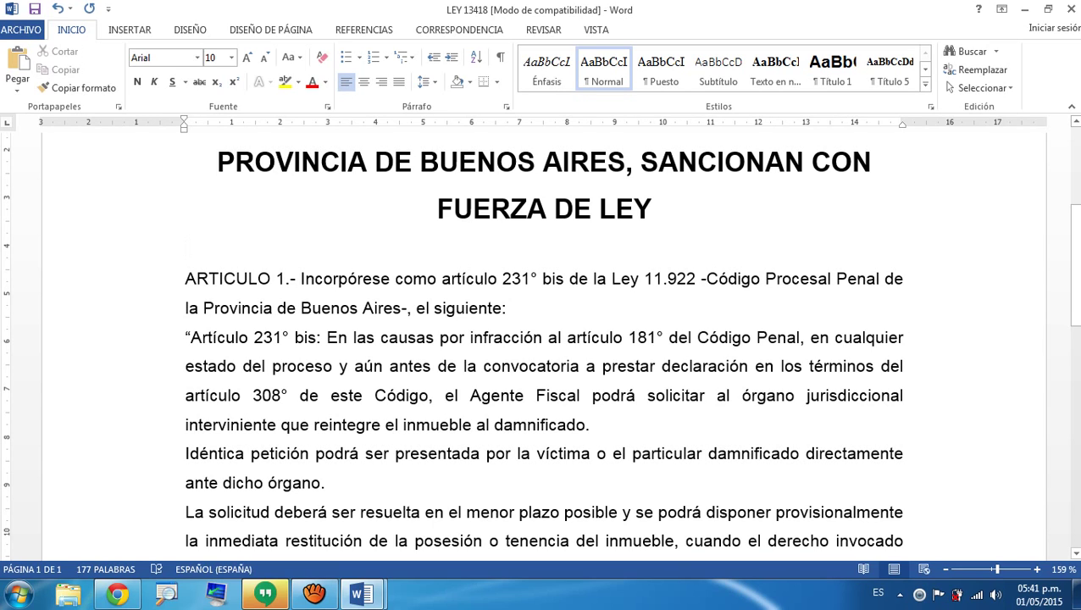
# Try out selecting the word "ARTICULO", its whole paragraph, and only the "ARTICULO 1" label
pyautogui.tripleClick(247, 279)
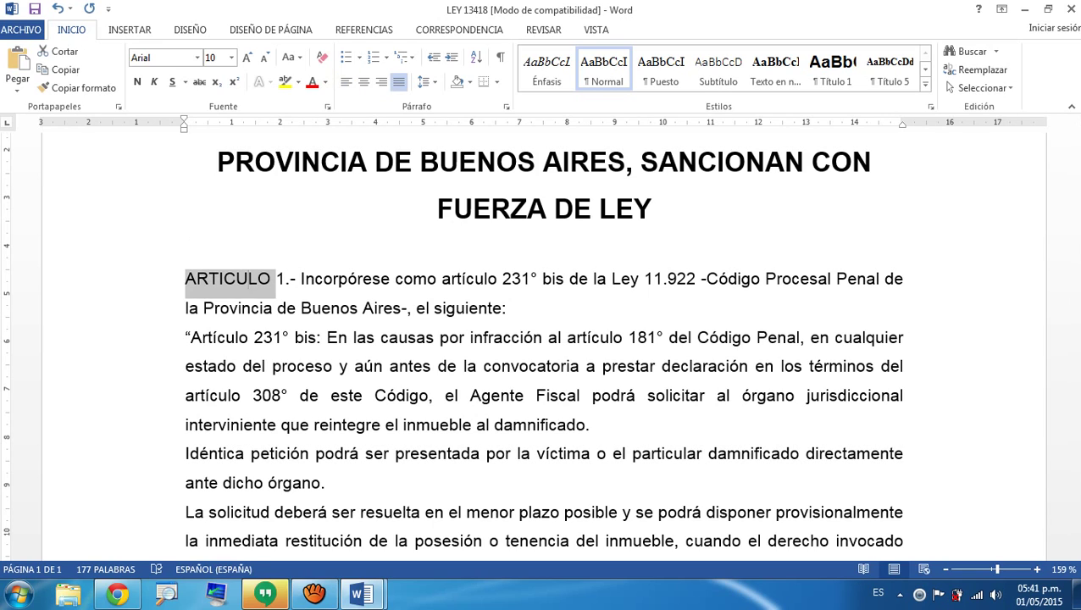
pyautogui.doubleClick(227, 279)
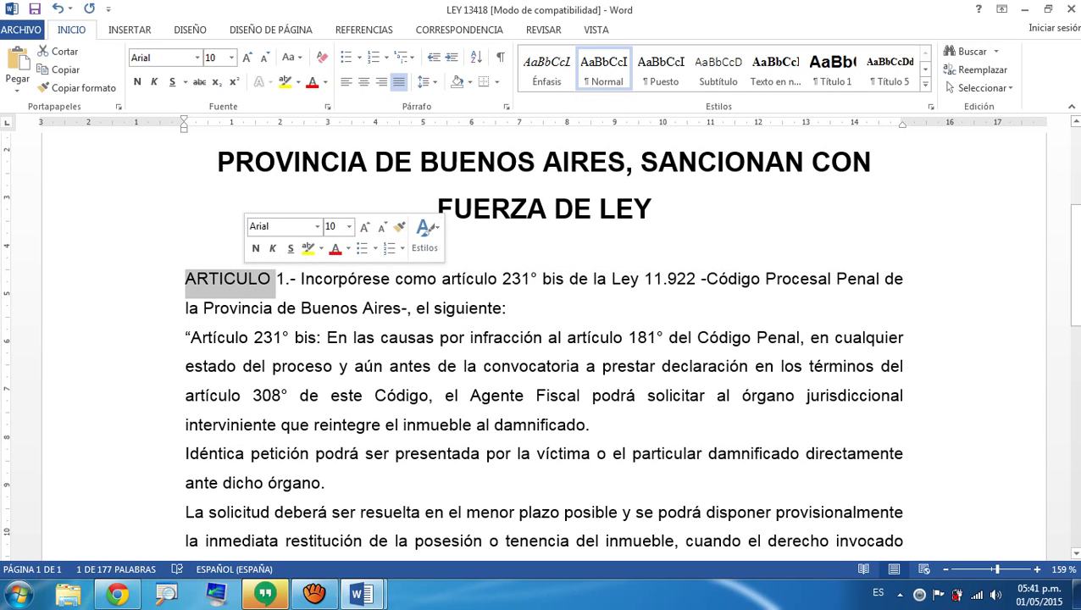
pyautogui.tripleClick(228, 281)
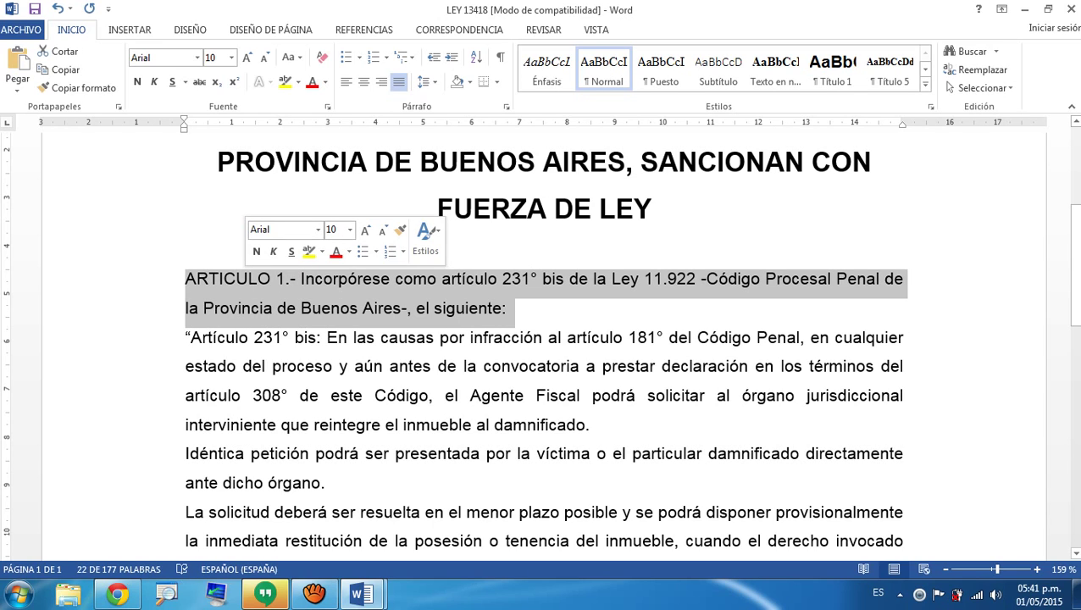
pyautogui.click(248, 280)
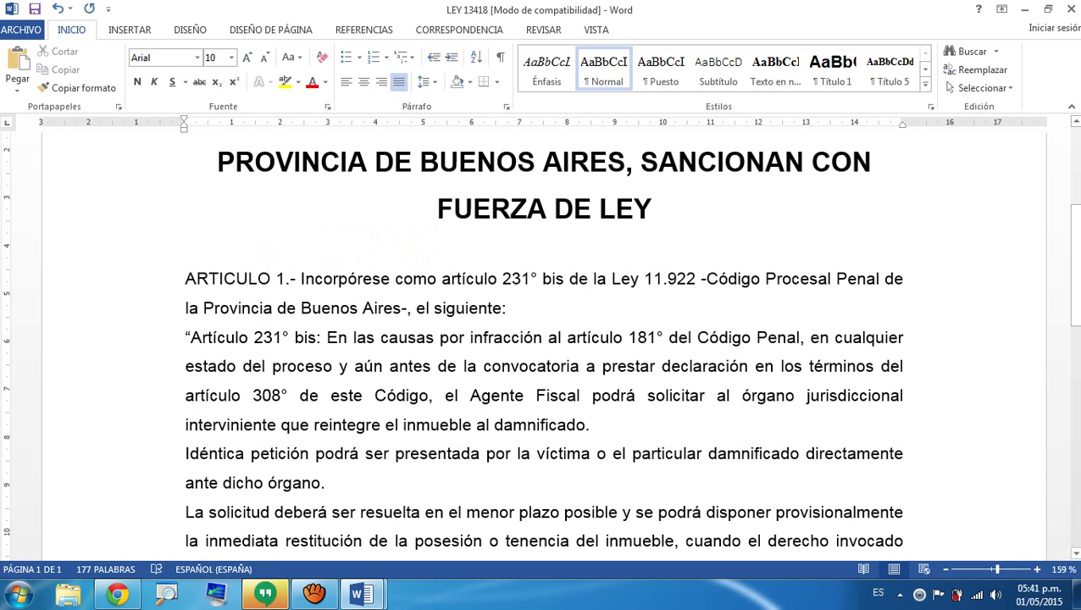
pyautogui.moveTo(286, 281); pyautogui.dragTo(185, 281)
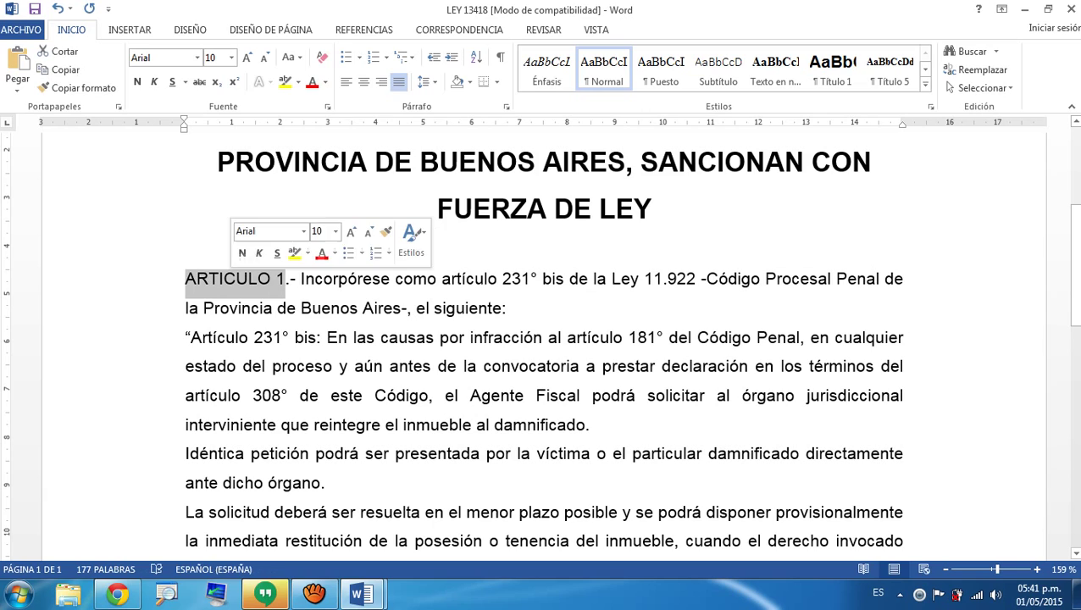
# Make the "ARTICULO 1" label at the start of the body text bold, and deselect it
pyautogui.click(184, 280)
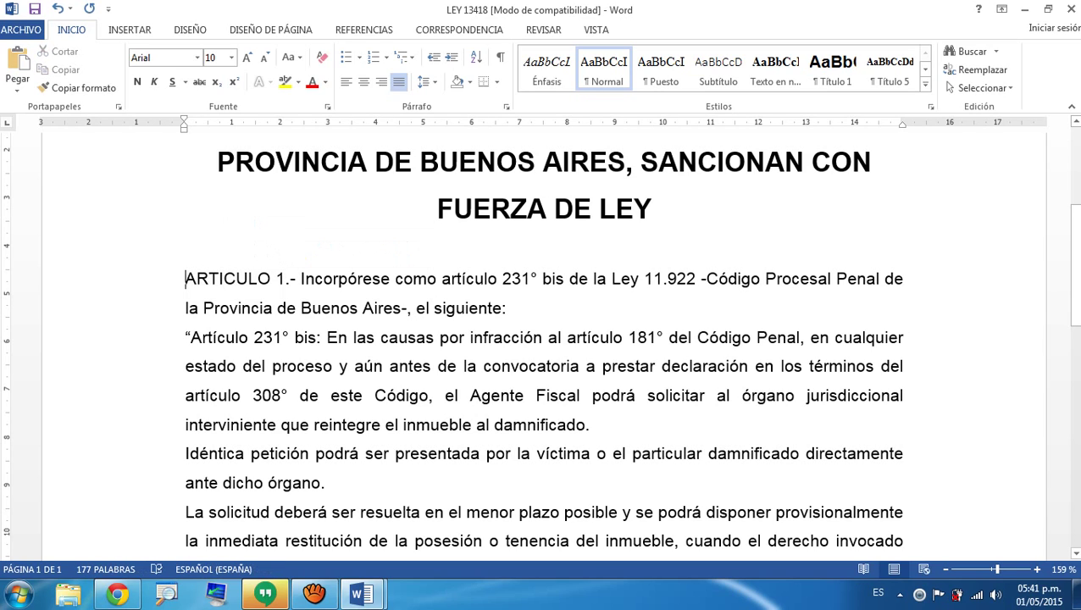
pyautogui.hotkey('shift', 'Right')
pyautogui.hotkey('shift', 'Right')
pyautogui.hotkey('shift', 'Right')
pyautogui.hotkey('shift', 'Right')
pyautogui.hotkey('shift', 'Right')
pyautogui.hotkey('shift', 'Right')
pyautogui.hotkey('shift', 'Right')
pyautogui.hotkey('shift', 'Right')
pyautogui.hotkey('shift', 'Right')
pyautogui.hotkey('shift', 'Right')
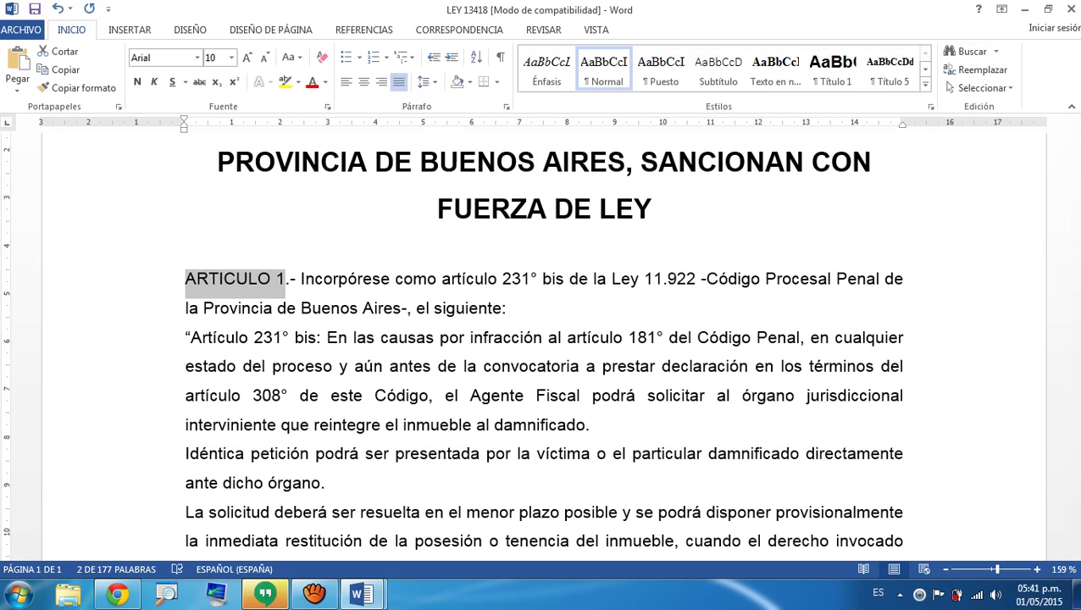
pyautogui.click(137, 82)
pyautogui.click(322, 337)
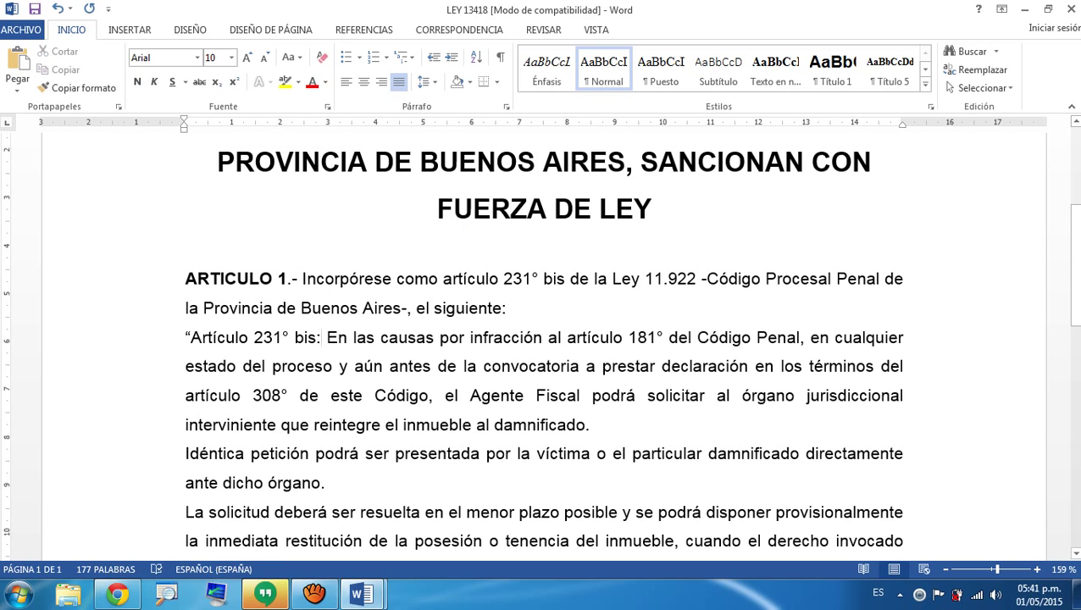
# Make the "ARTICULO 2" label in the closing line bold, and deselect it
pyautogui.scroll(-5, 542, 339)
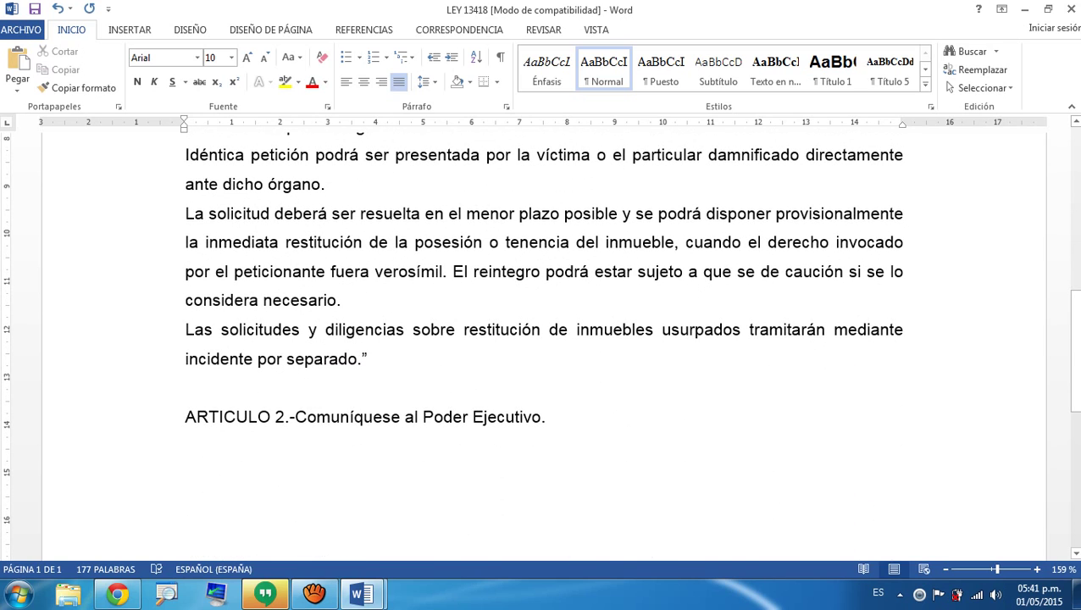
pyautogui.click(185, 417)
pyautogui.hotkey('shift', 'Right')
pyautogui.hotkey('shift', 'Right')
pyautogui.hotkey('shift', 'Right')
pyautogui.hotkey('shift', 'Right')
pyautogui.hotkey('shift', 'Right')
pyautogui.hotkey('shift', 'Right')
pyautogui.hotkey('shift', 'Right')
pyautogui.hotkey('shift', 'Right')
pyautogui.hotkey('shift', 'Right')
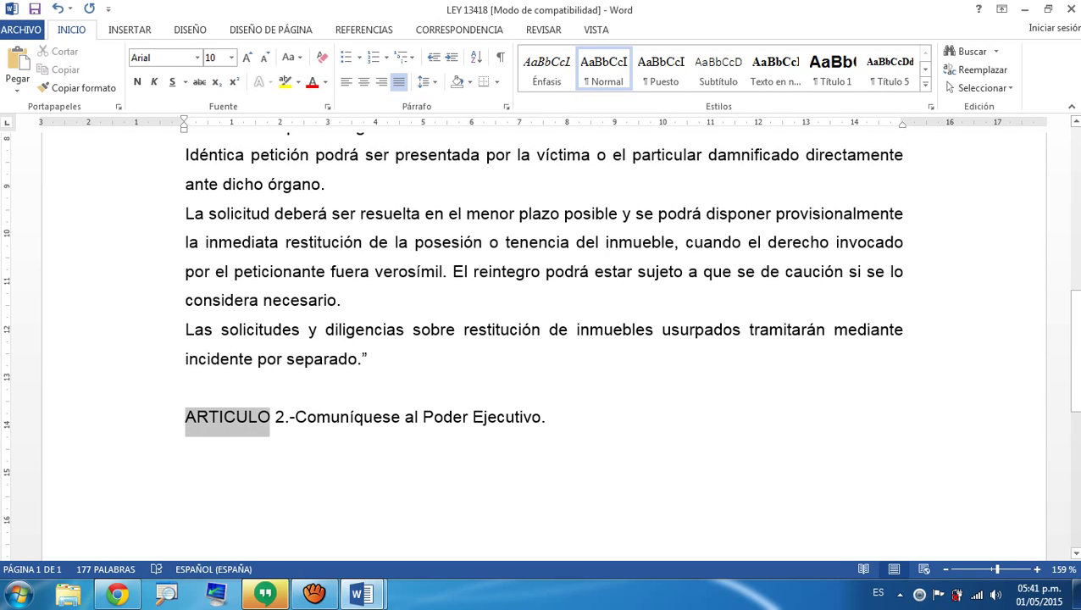
pyautogui.hotkey('shift', 'Right')
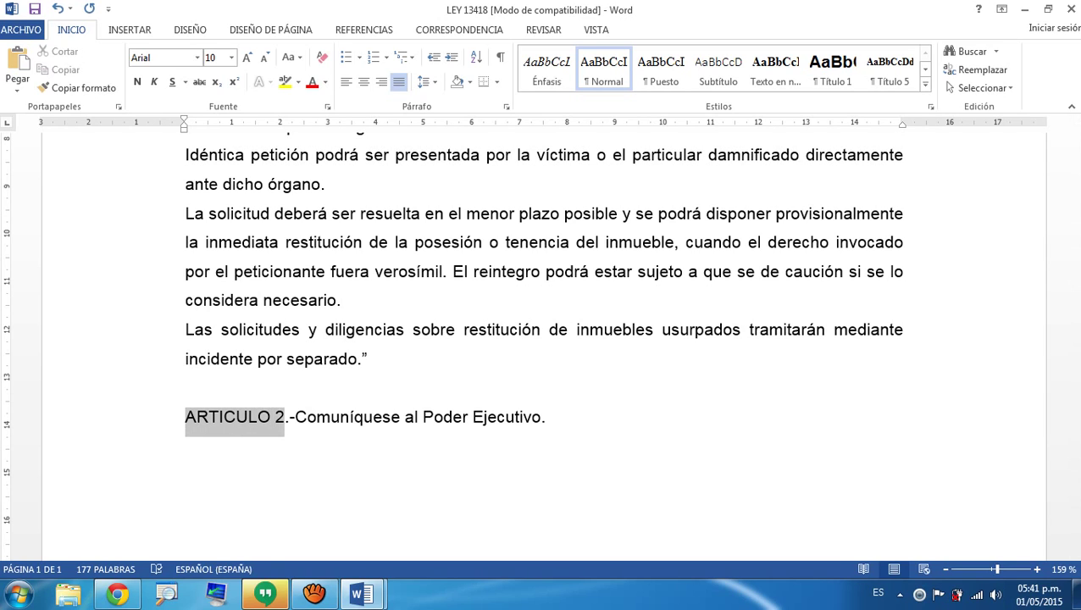
pyautogui.hotkey('ctrl', 'n')
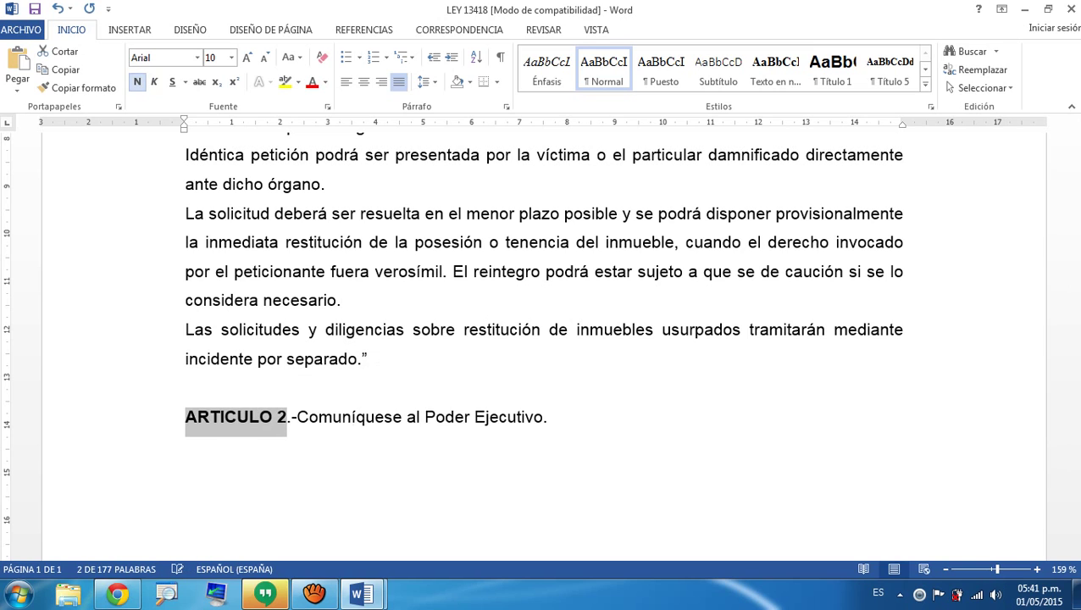
pyautogui.click(368, 359)
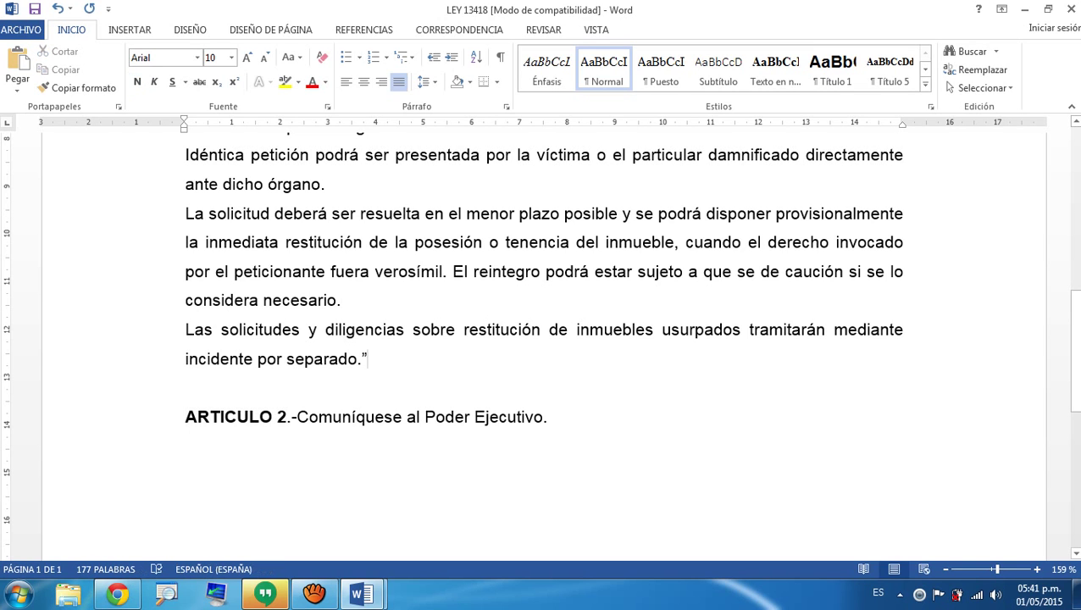
pyautogui.scroll(5, 543, 344)
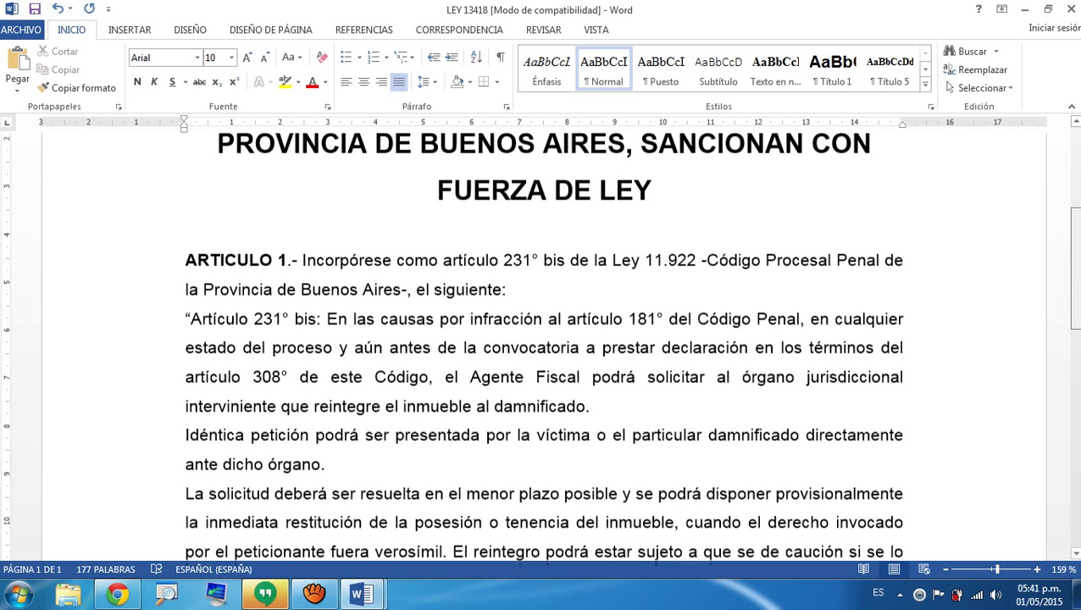
# Insert an extra blank line between the centred heading and the "ARTICULO 1" paragraph
pyautogui.scroll(2, 543, 344)
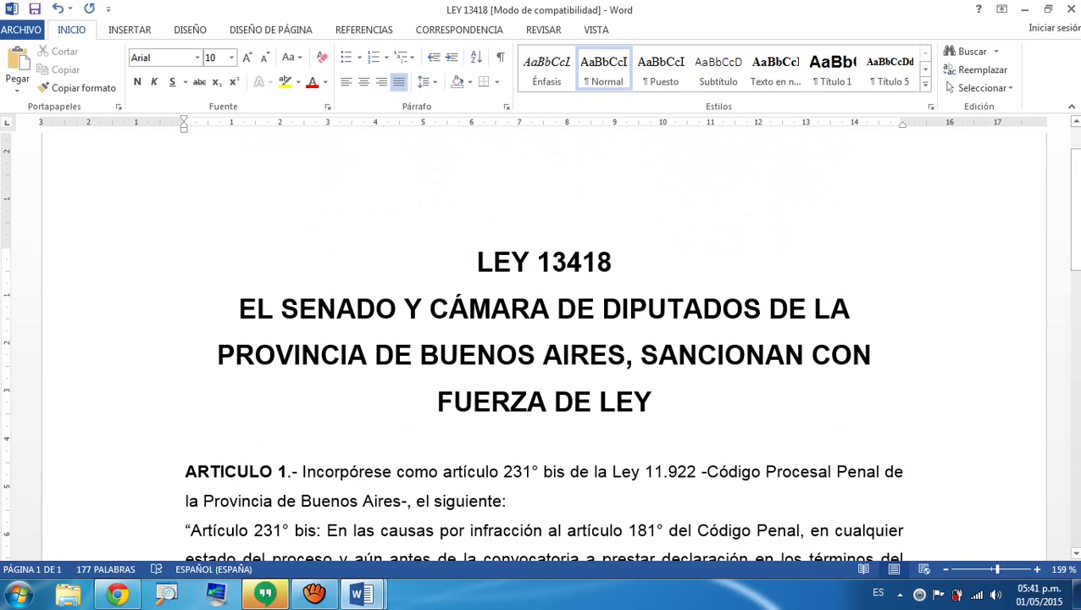
pyautogui.click(186, 443)
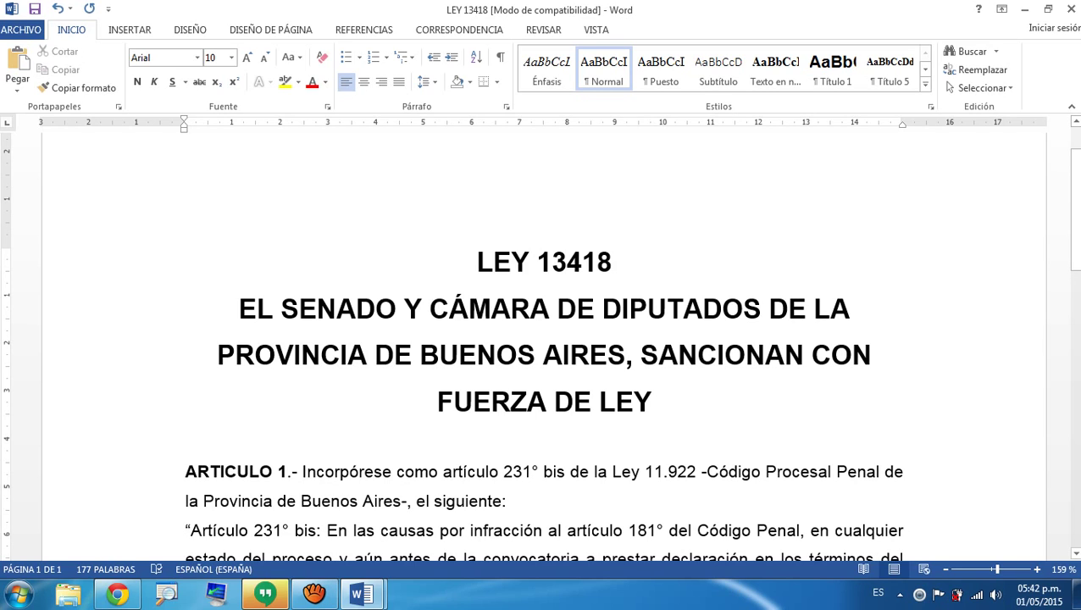
pyautogui.press('Return')
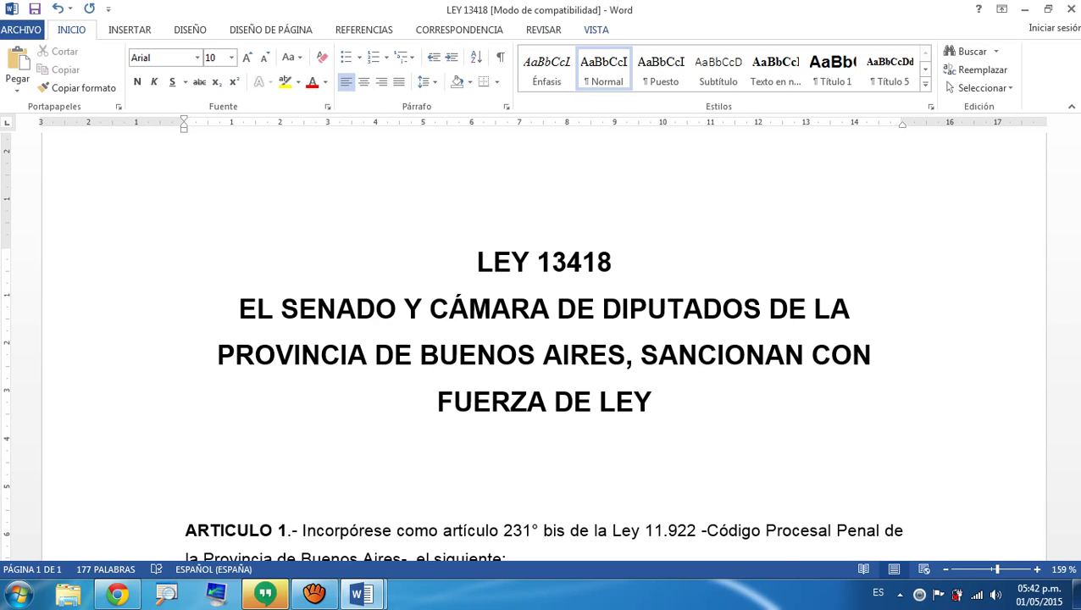
# Check the layout with the whole page in view, and return to page-width zoom at the document's heading
pyautogui.click(597, 29)
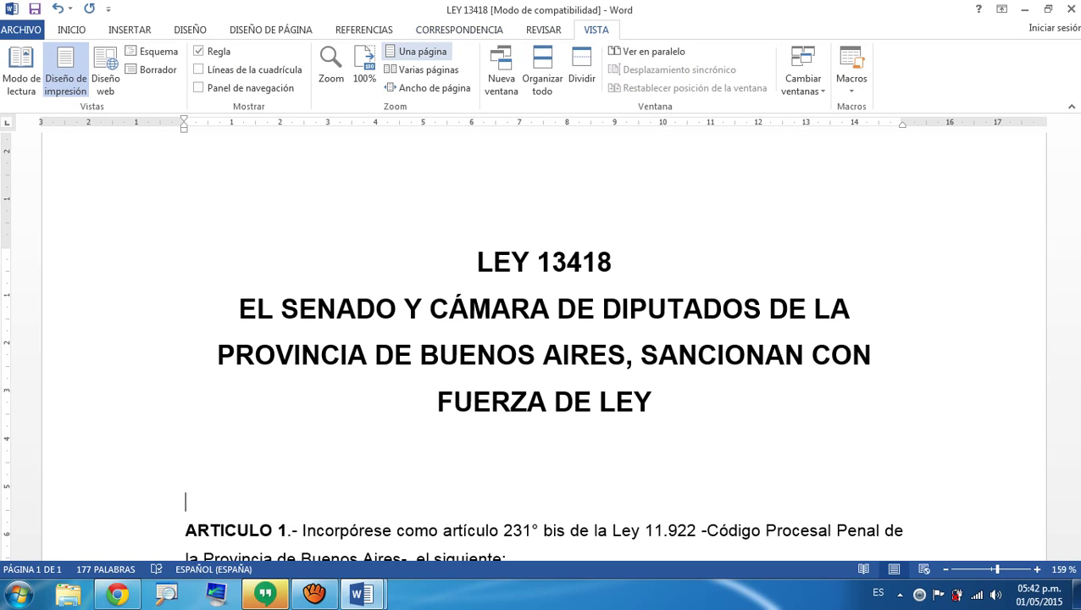
pyautogui.click(416, 51)
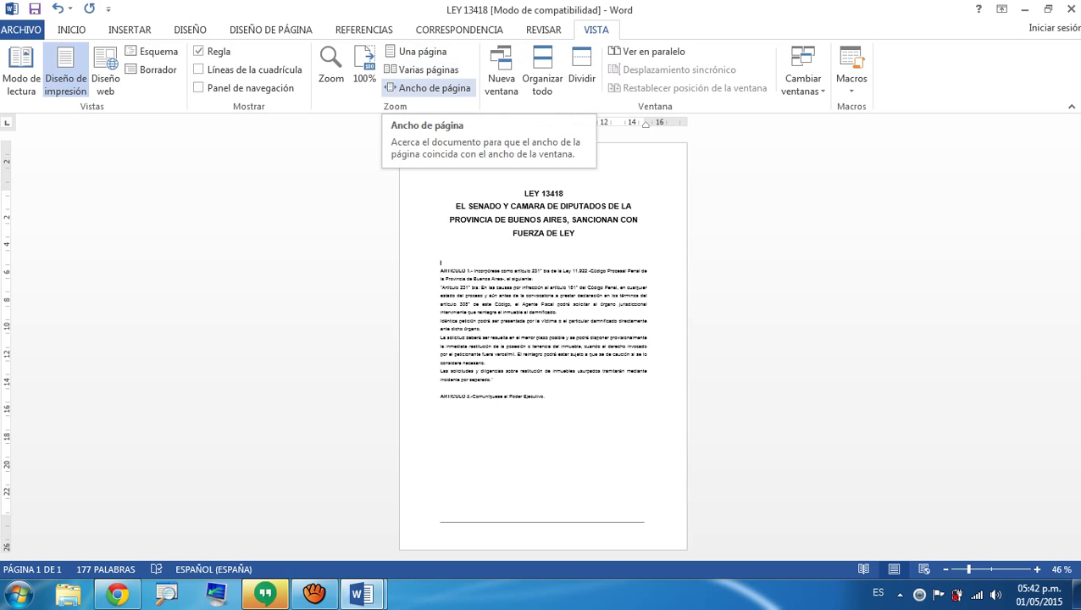
pyautogui.click(428, 87)
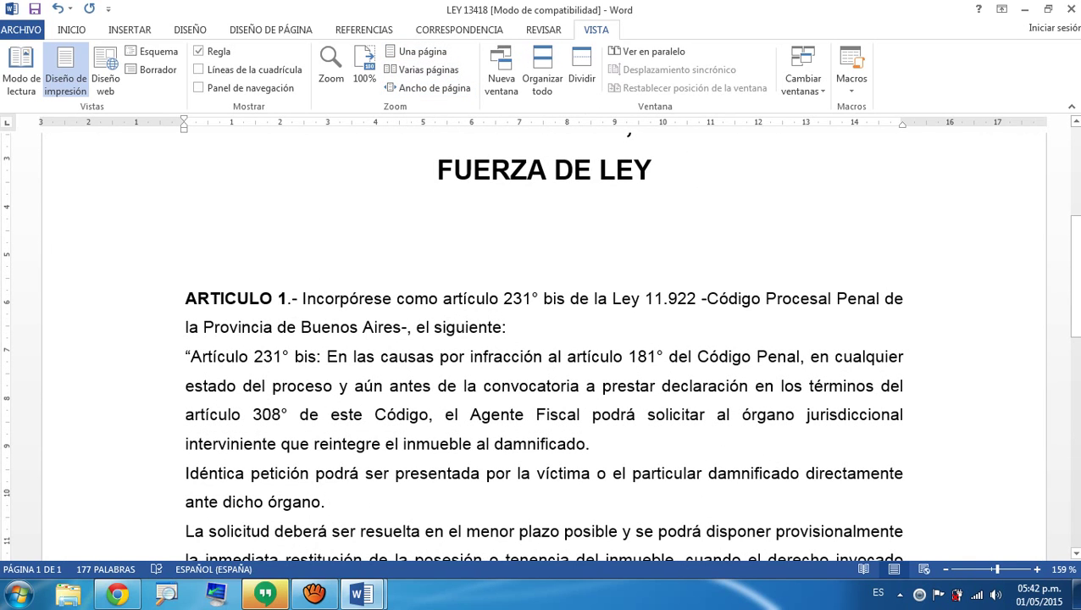
pyautogui.scroll(5, 543, 339)
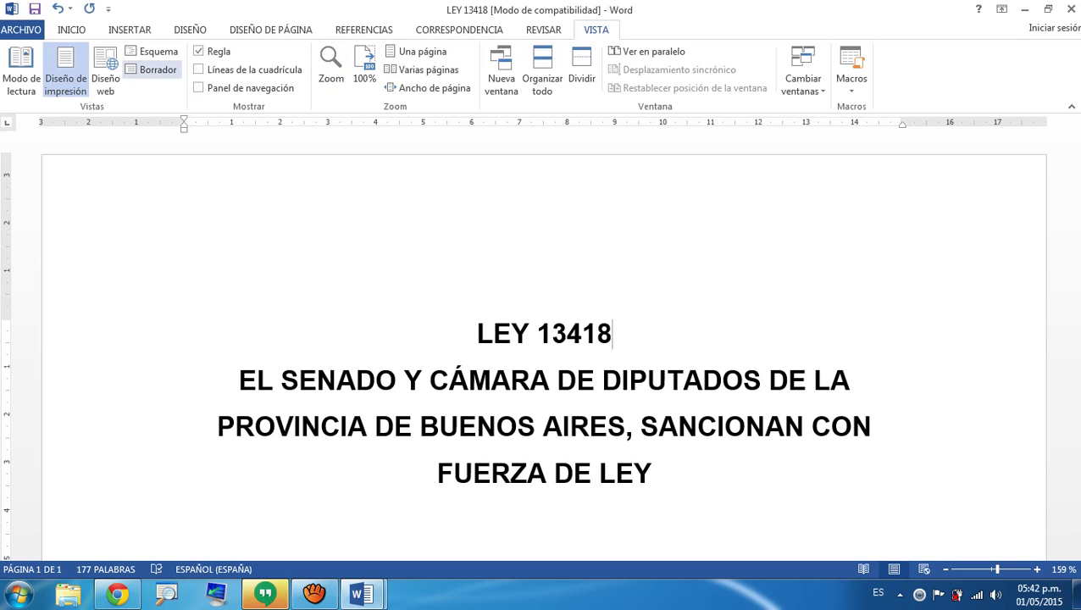
pyautogui.click(72, 29)
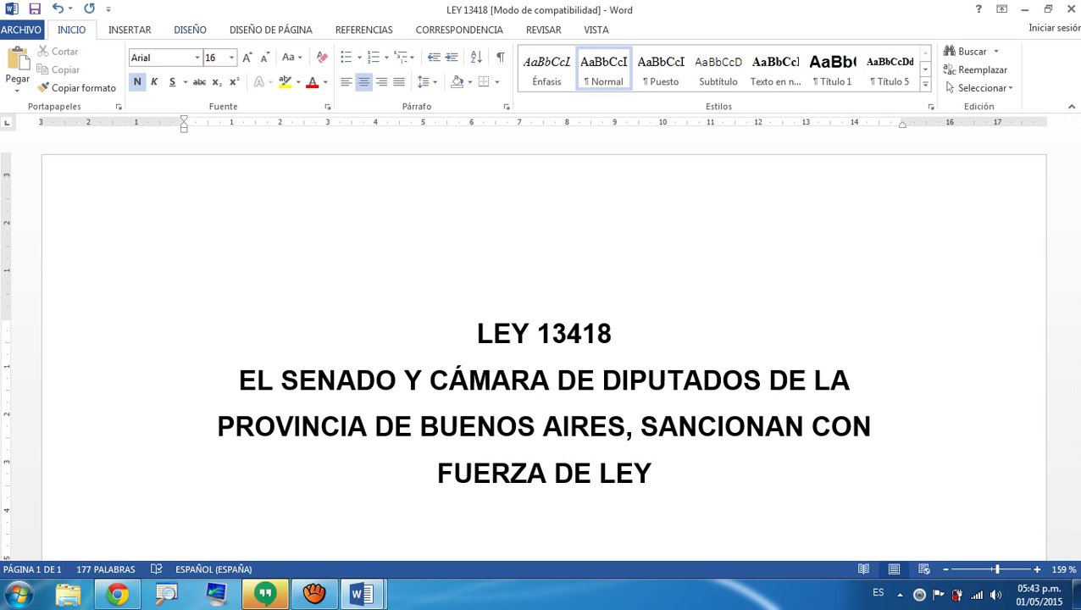
pyautogui.scroll(-2, 542, 77)
pyautogui.scroll(-1, 542, 76)
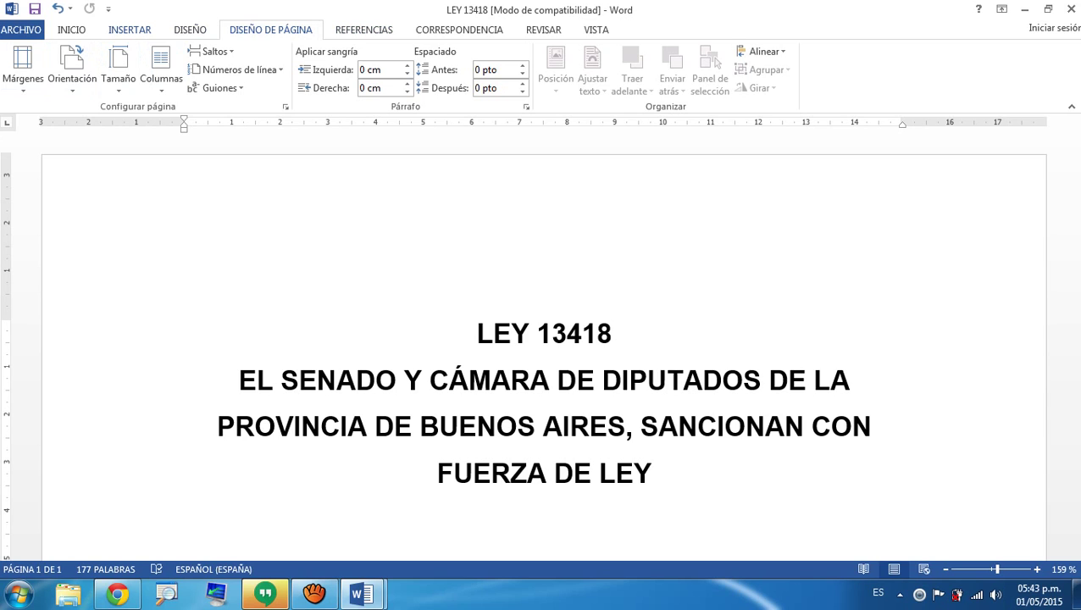
pyautogui.hotkey('alt', 'b')
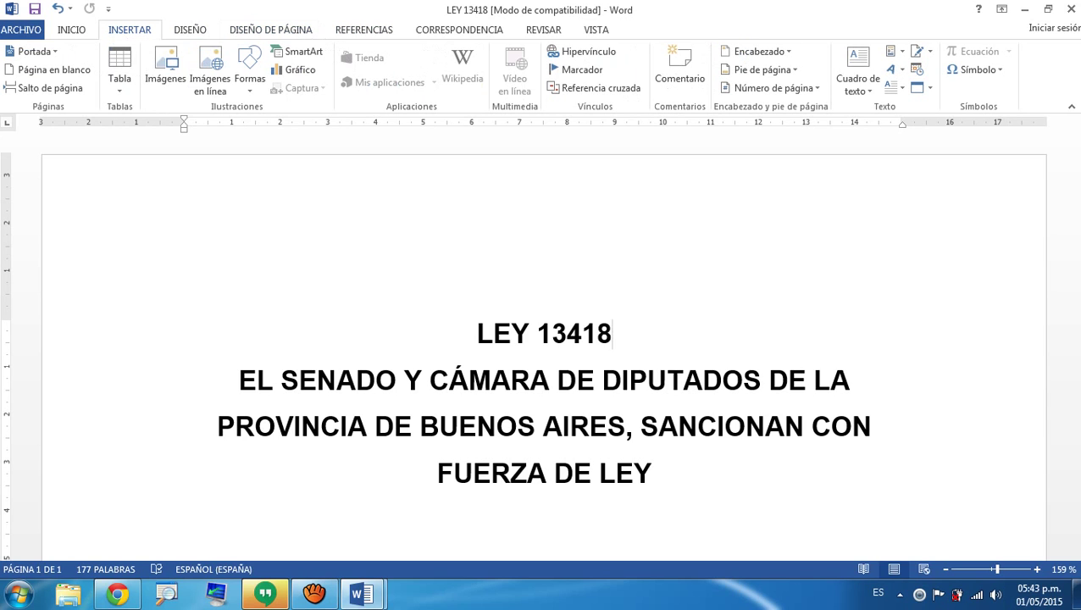